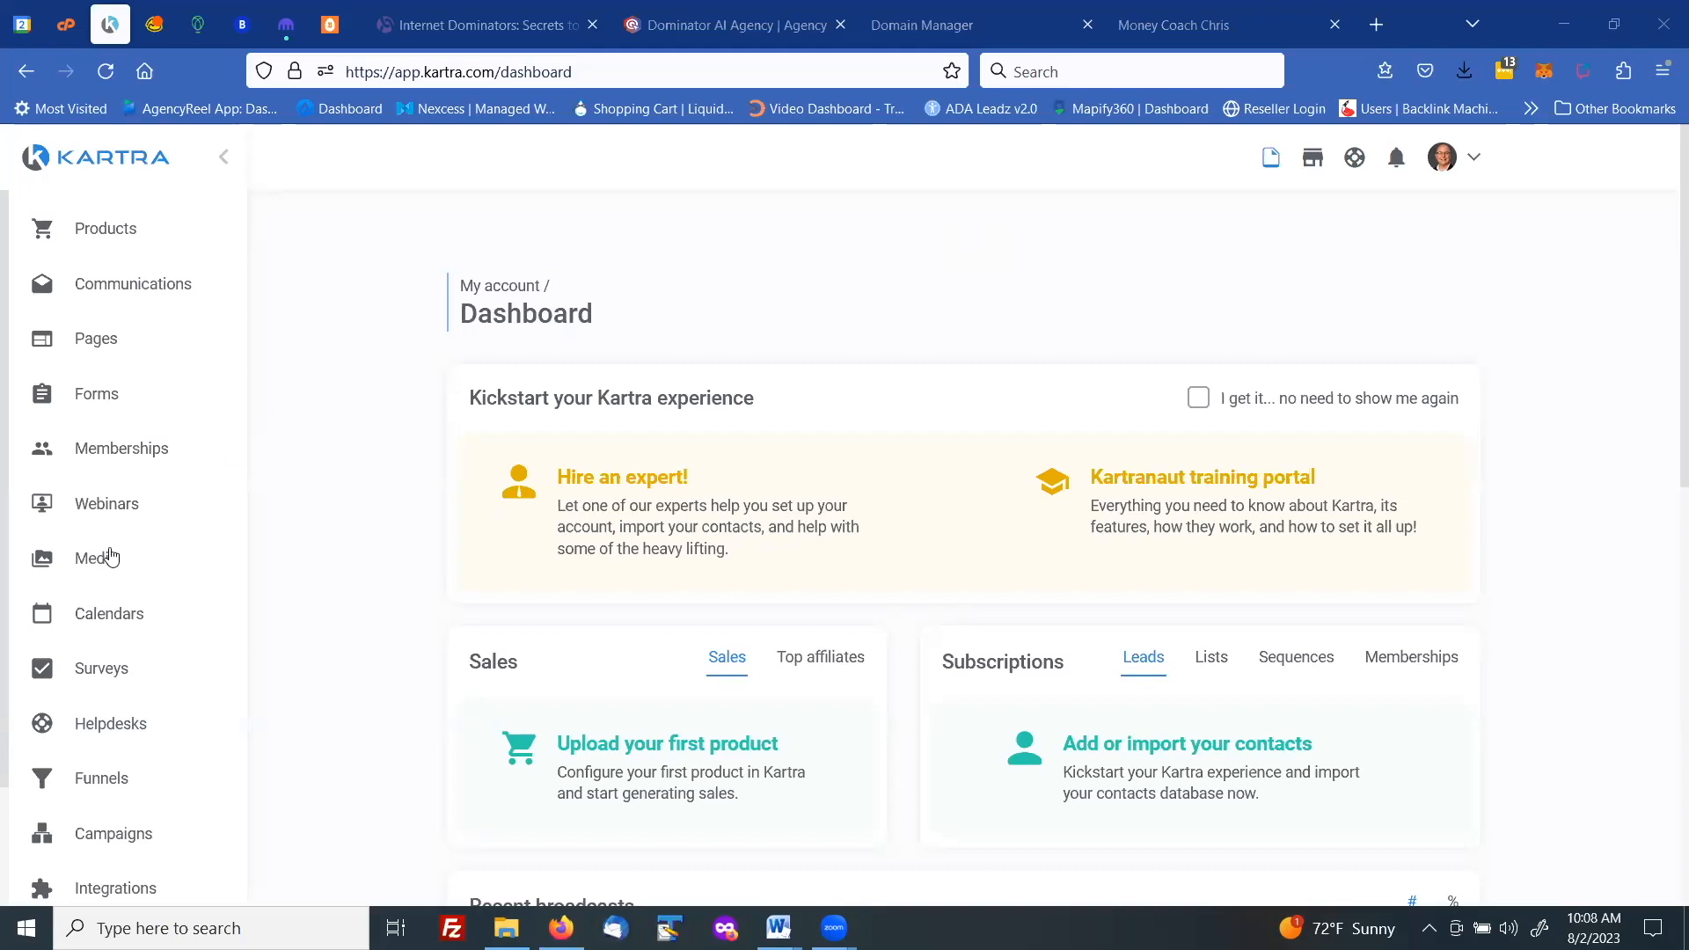
Go to the account's integrations and open the KartraMail gateway for editing
scroll(113, 554, down, 3)
click(97, 762)
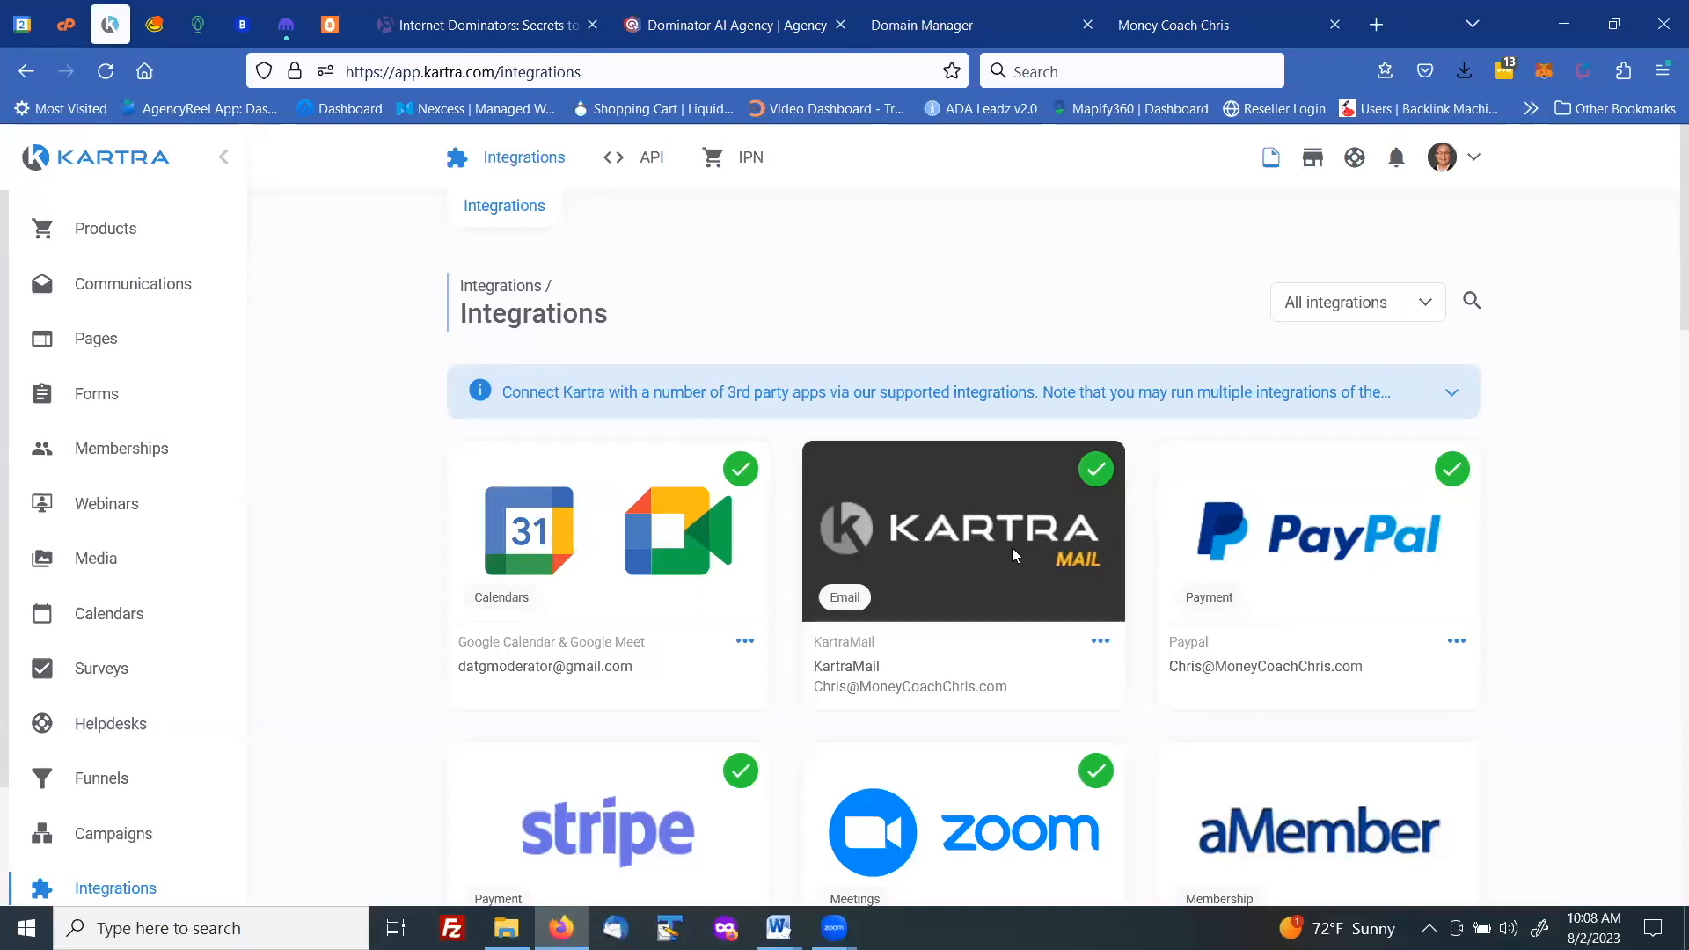
click(1100, 643)
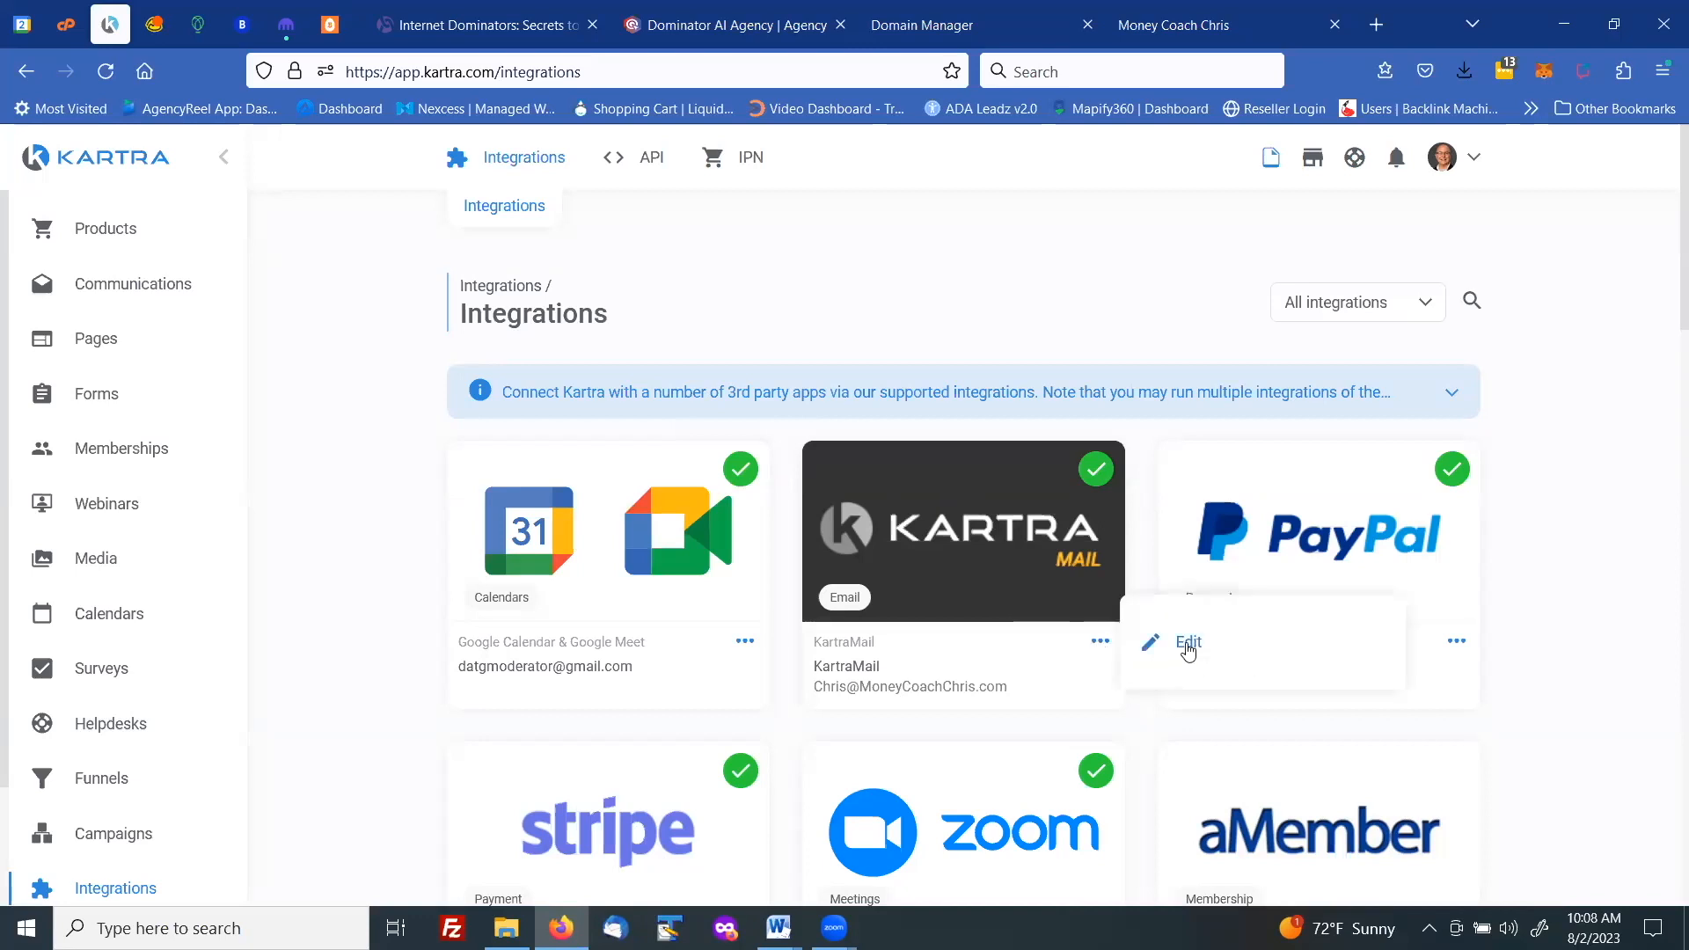
click(1167, 637)
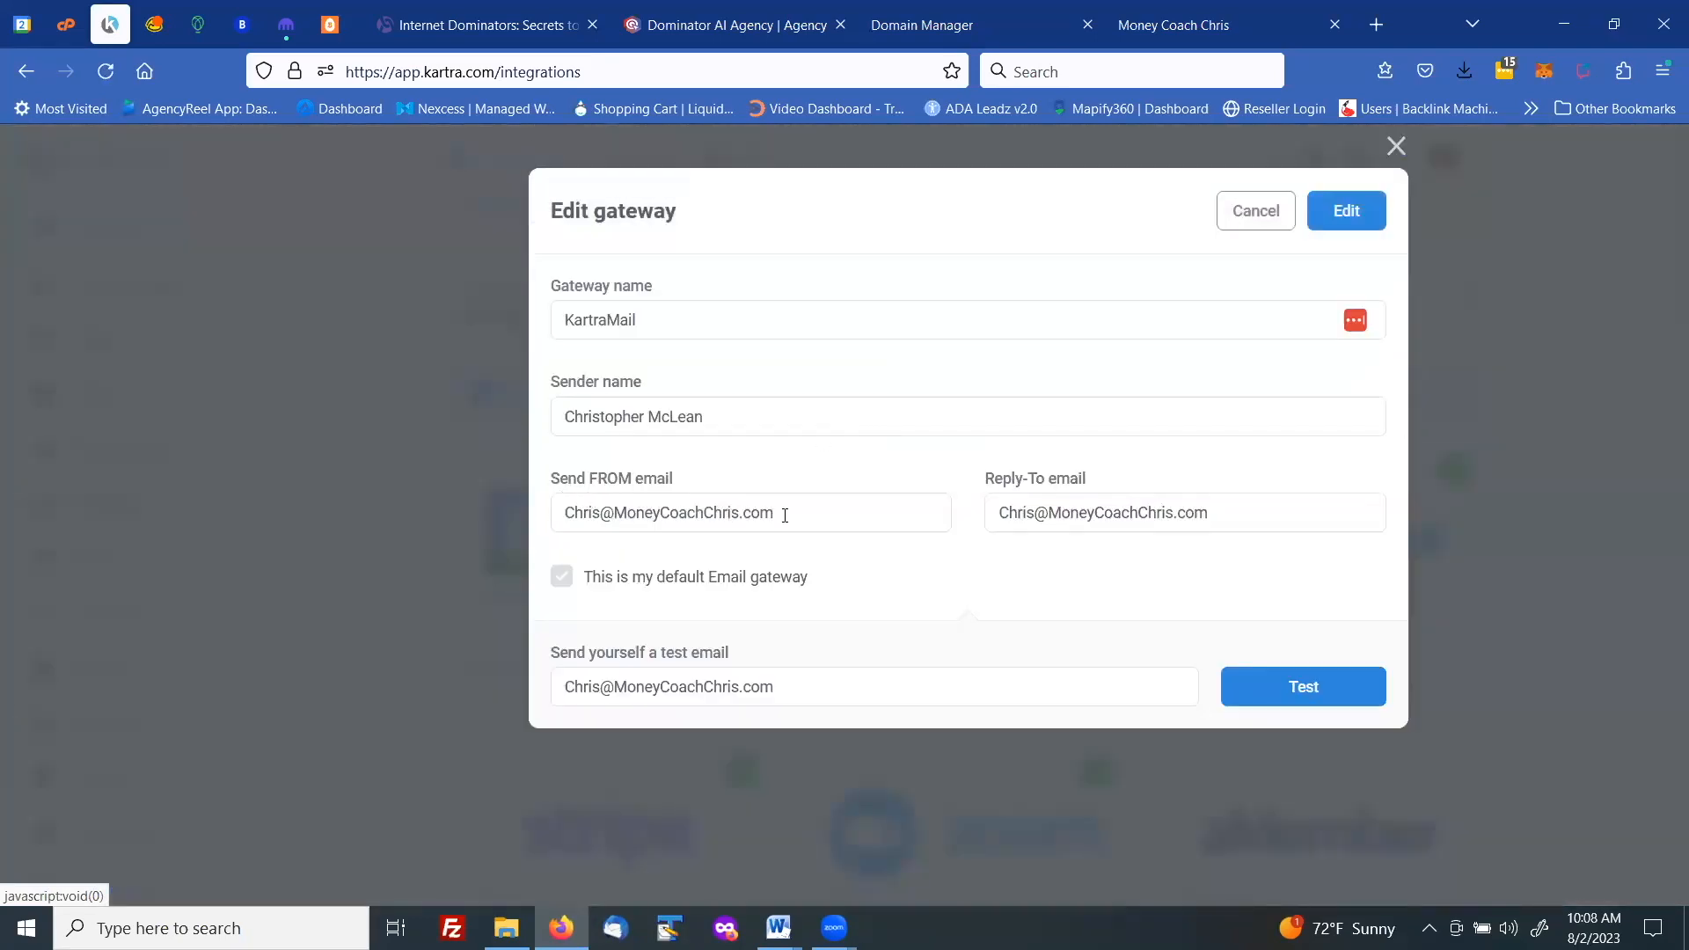
Highlight the domain part of the Send FROM email in the KartraMail gateway, and save the gateway
drag(776, 515, 619, 513)
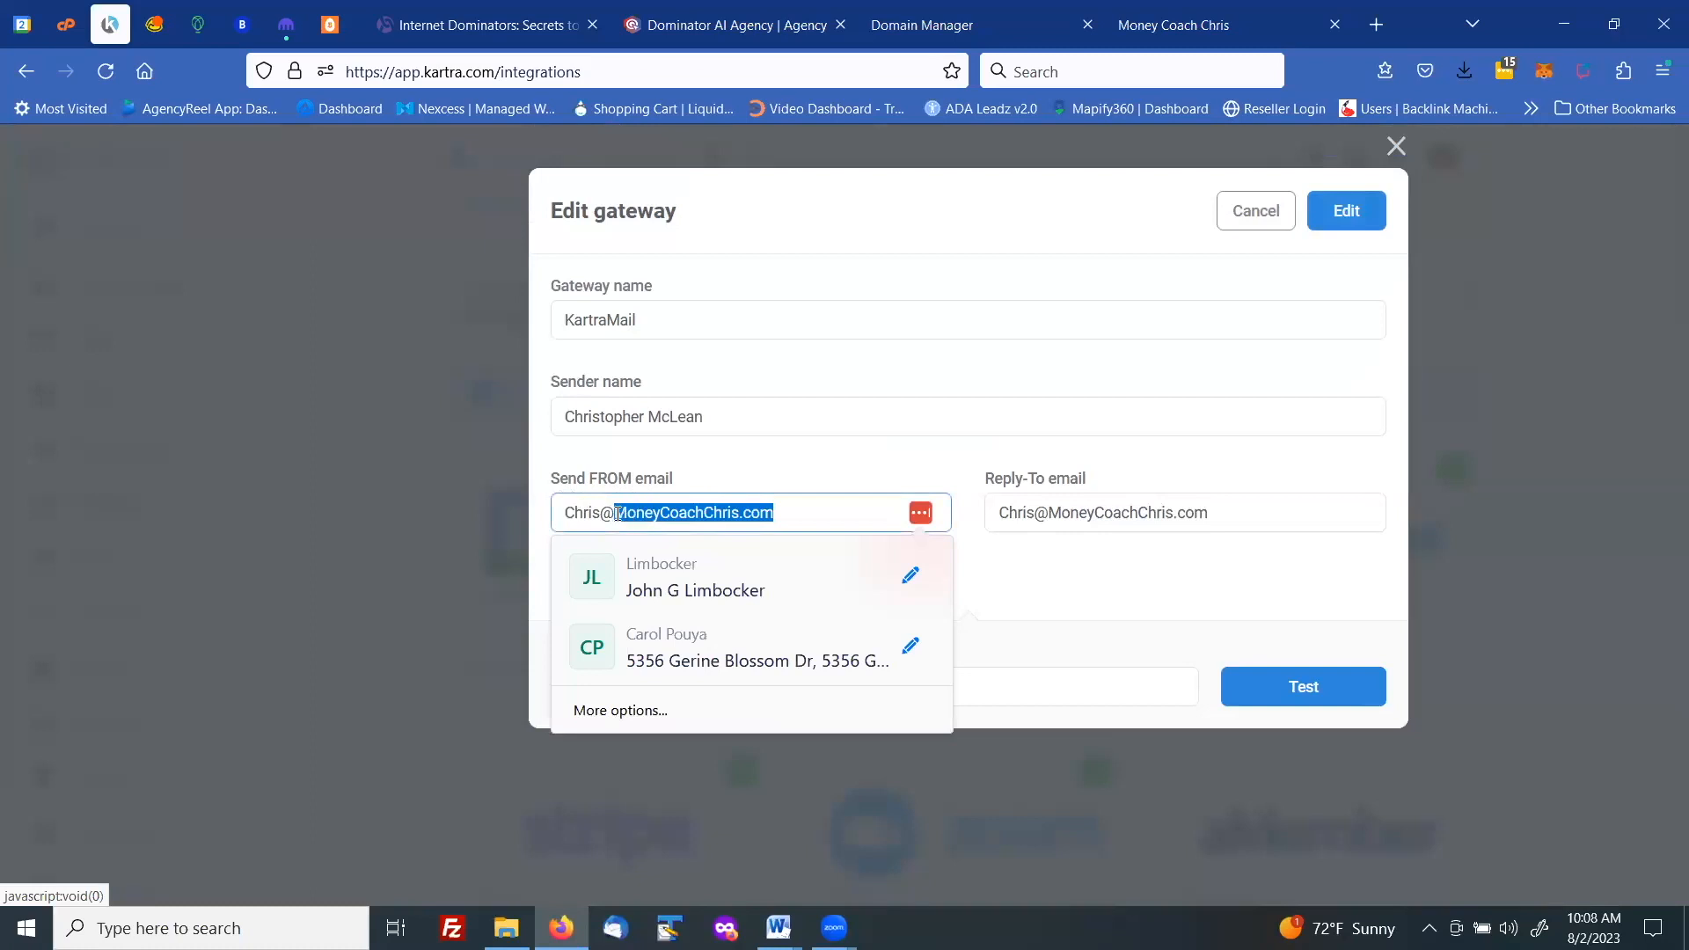
click(713, 489)
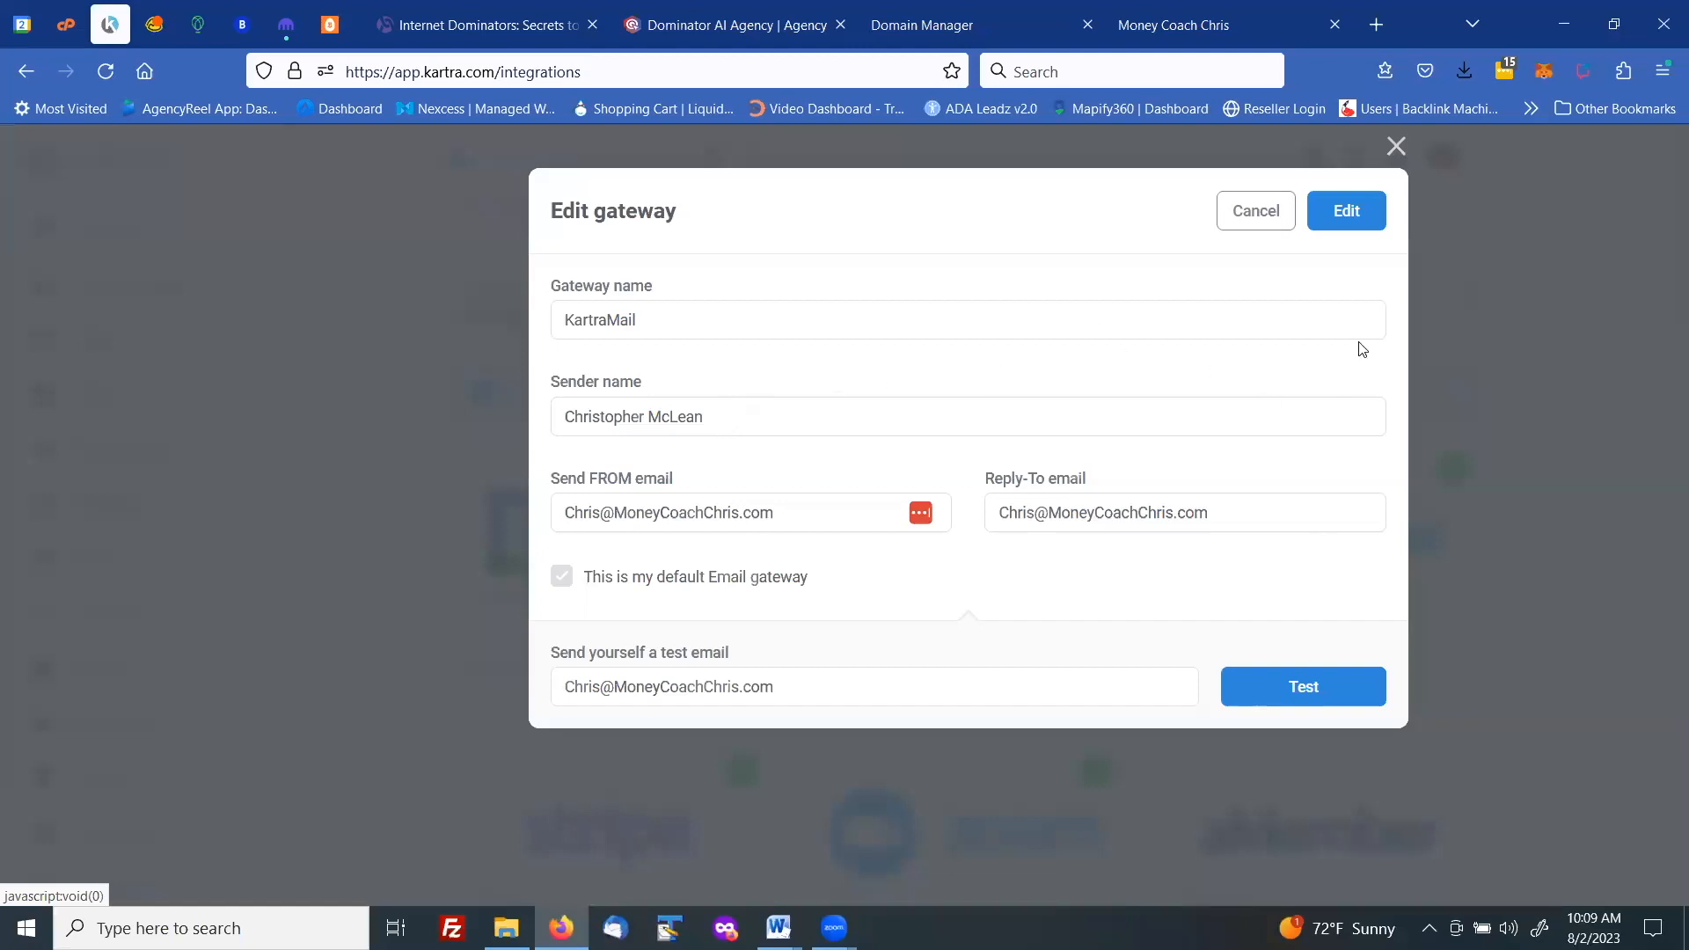
click(1349, 212)
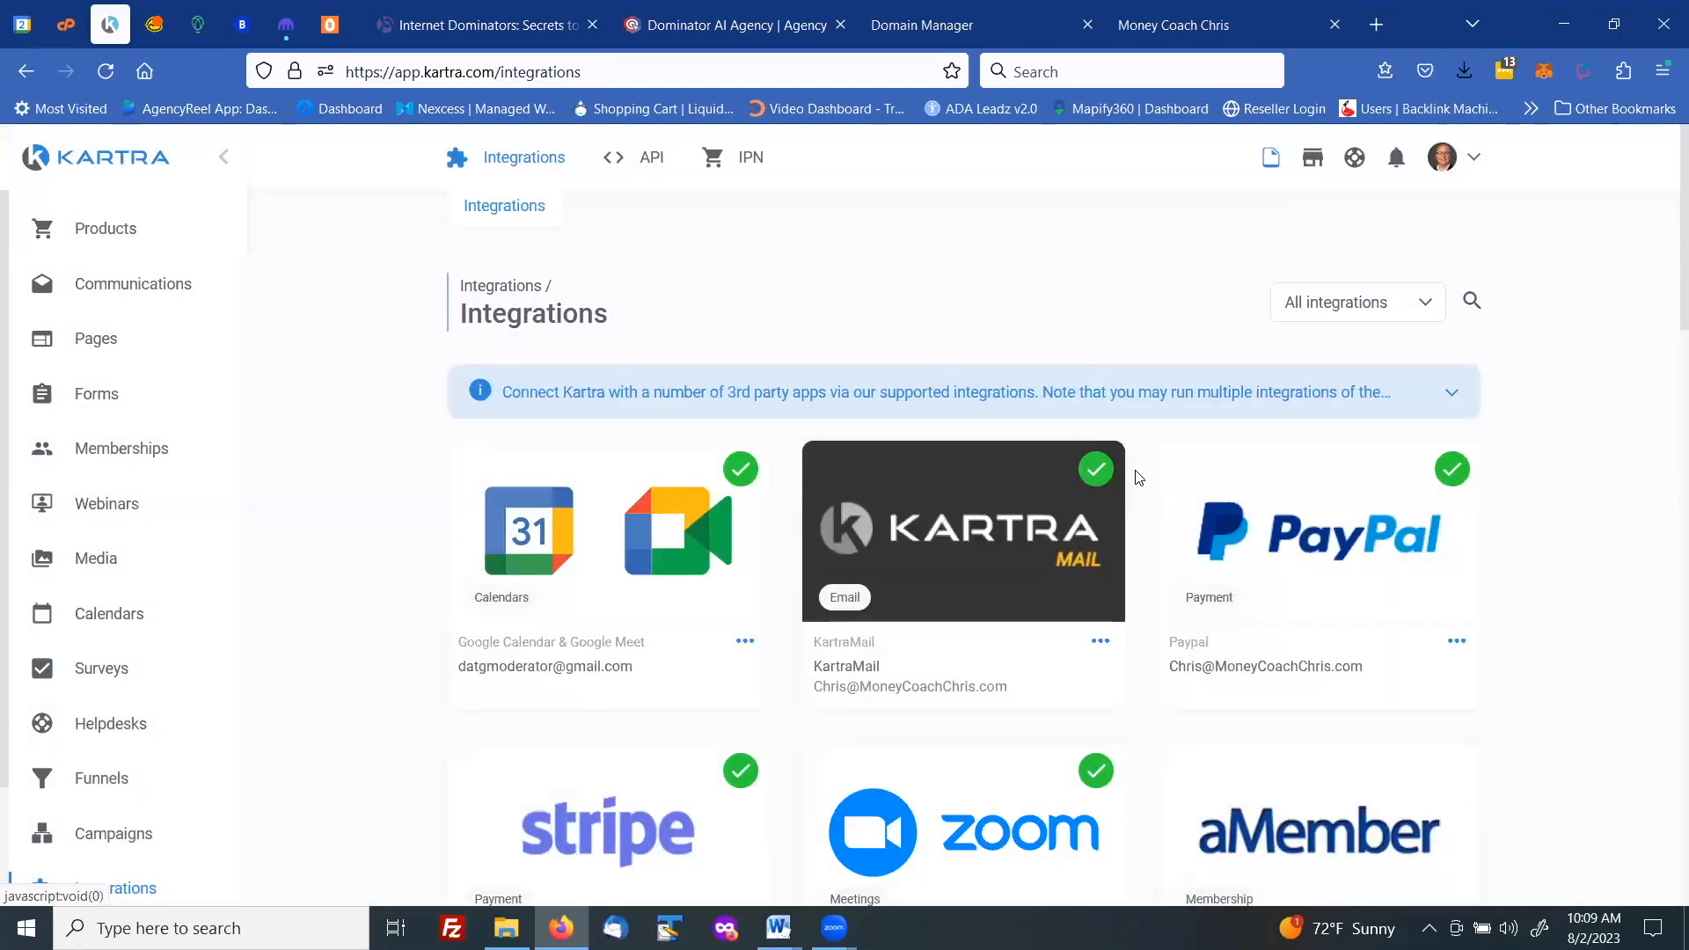
scroll(1139, 477, down, 3)
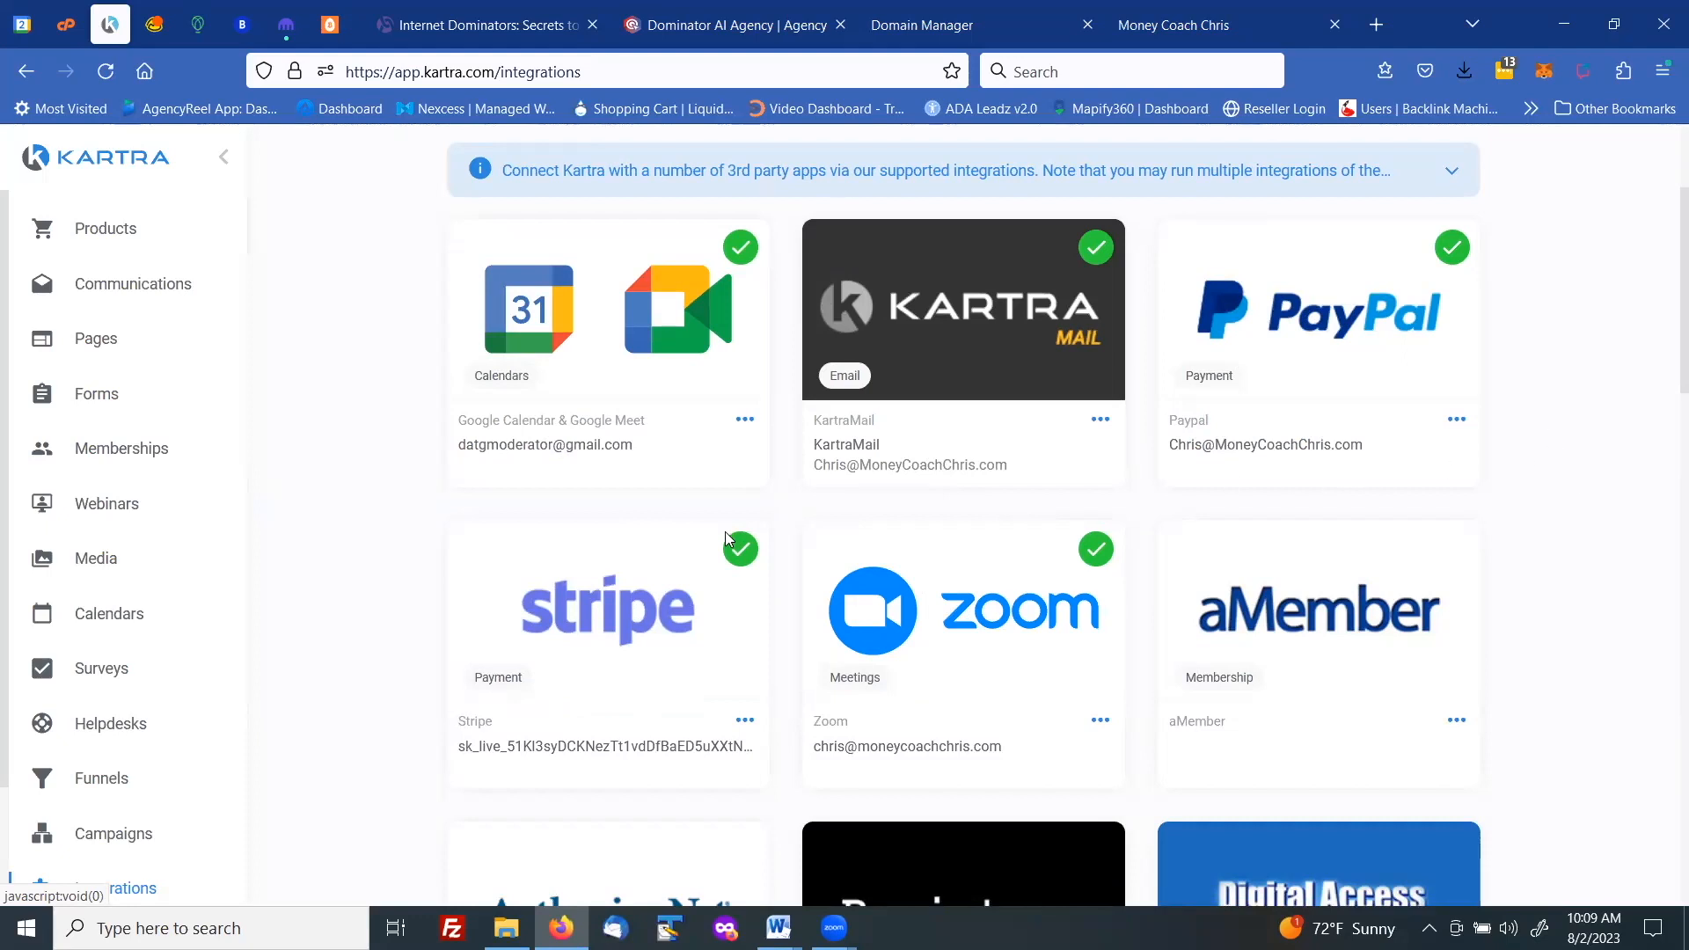
scroll(141, 717, down, 3)
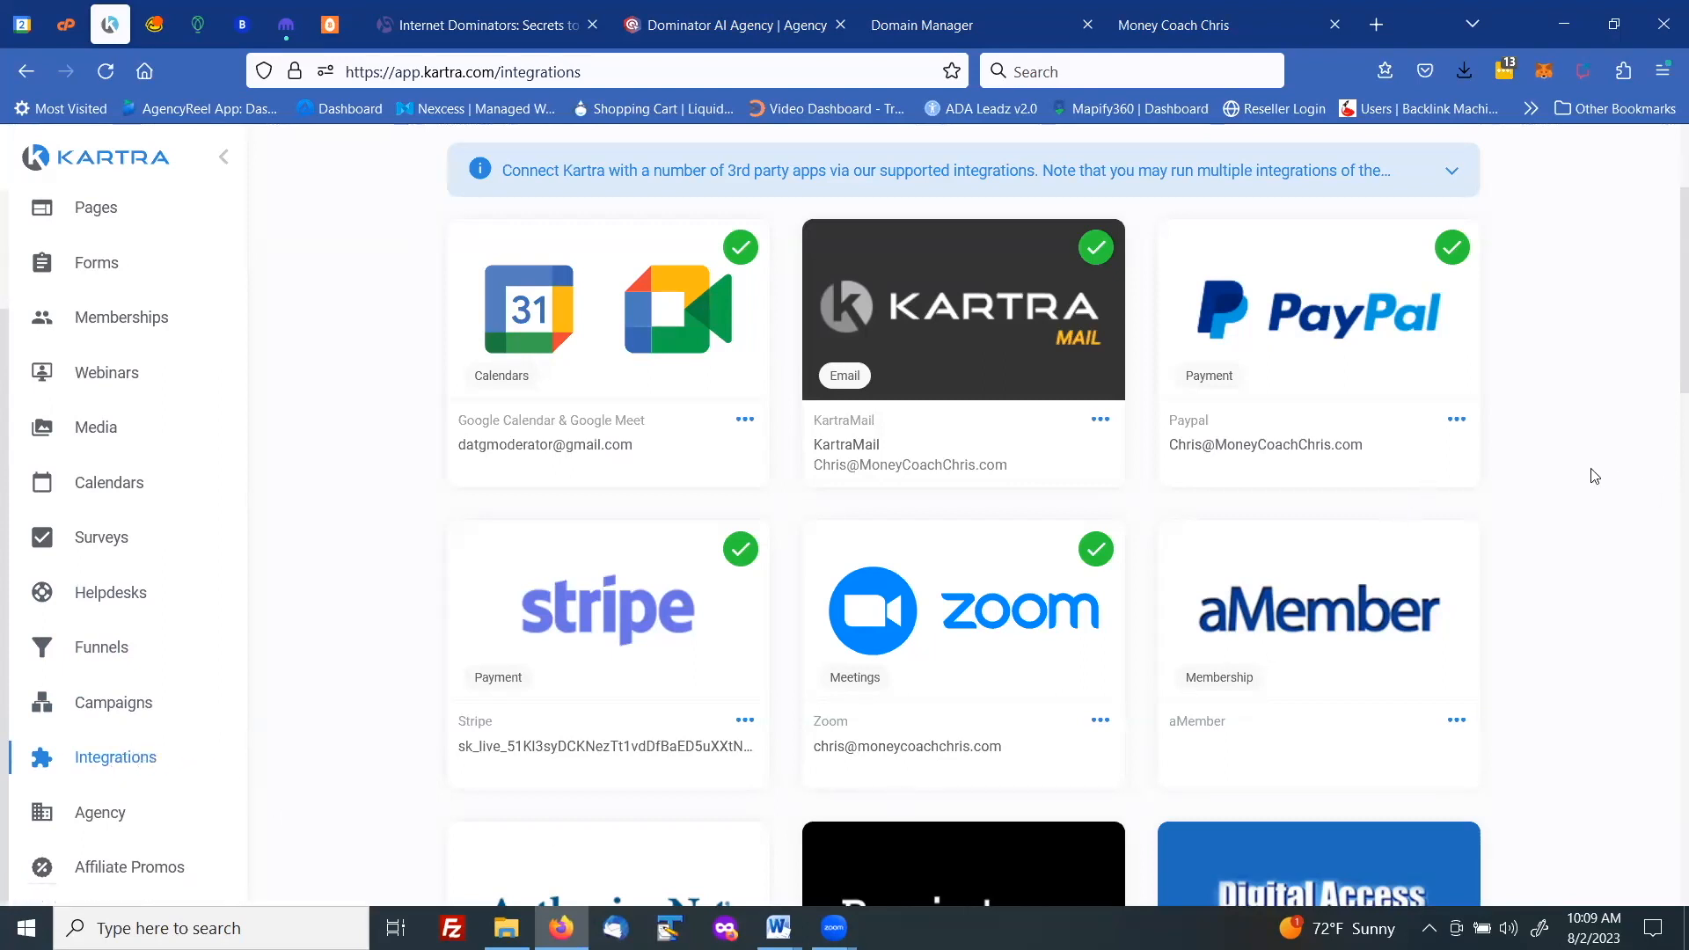
scroll(1594, 475, up, 3)
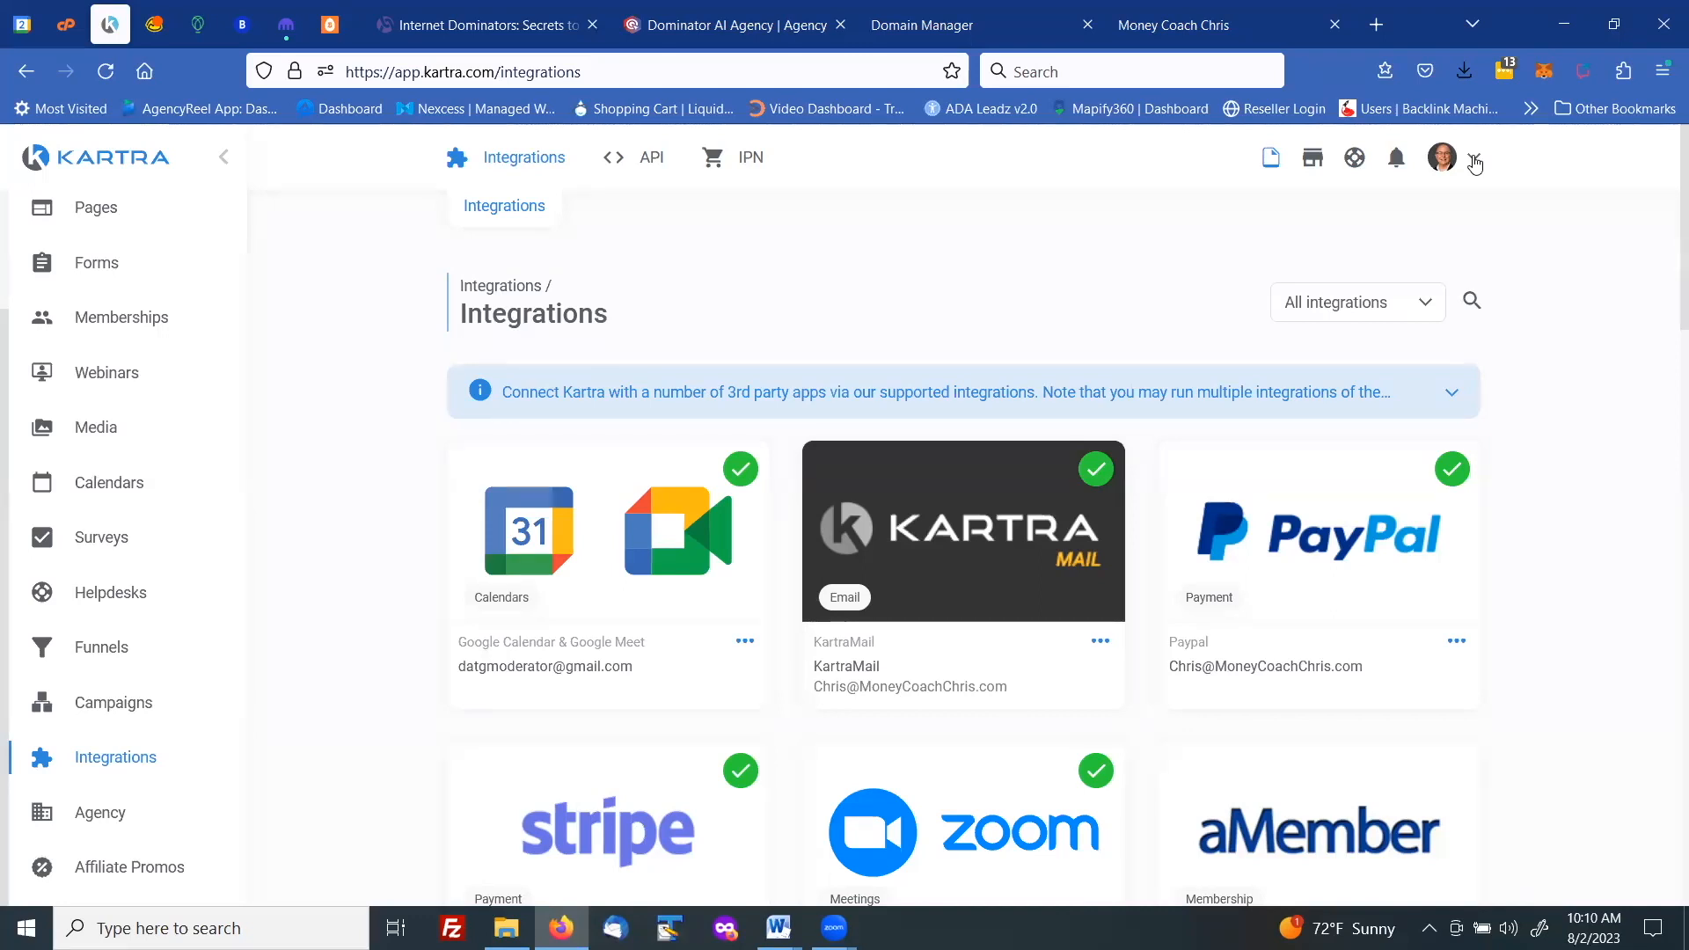
Open the account's custom domains page and review the overview of how page, membership, video, helpdesk and checkout links get branded
click(1474, 160)
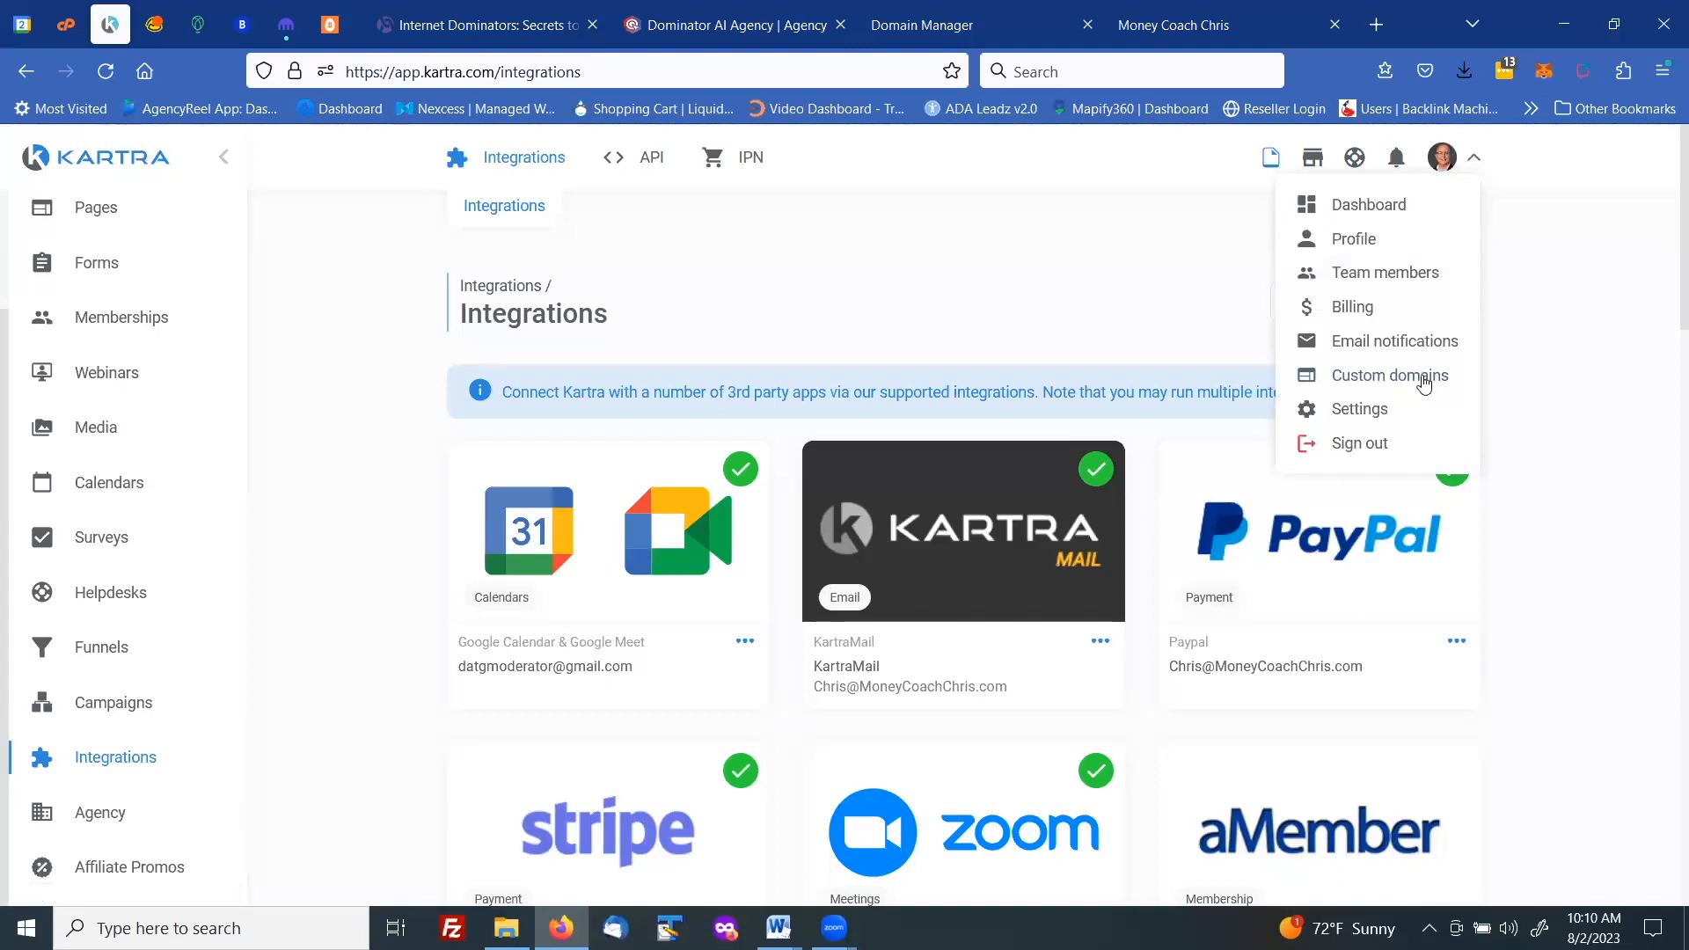
click(1364, 377)
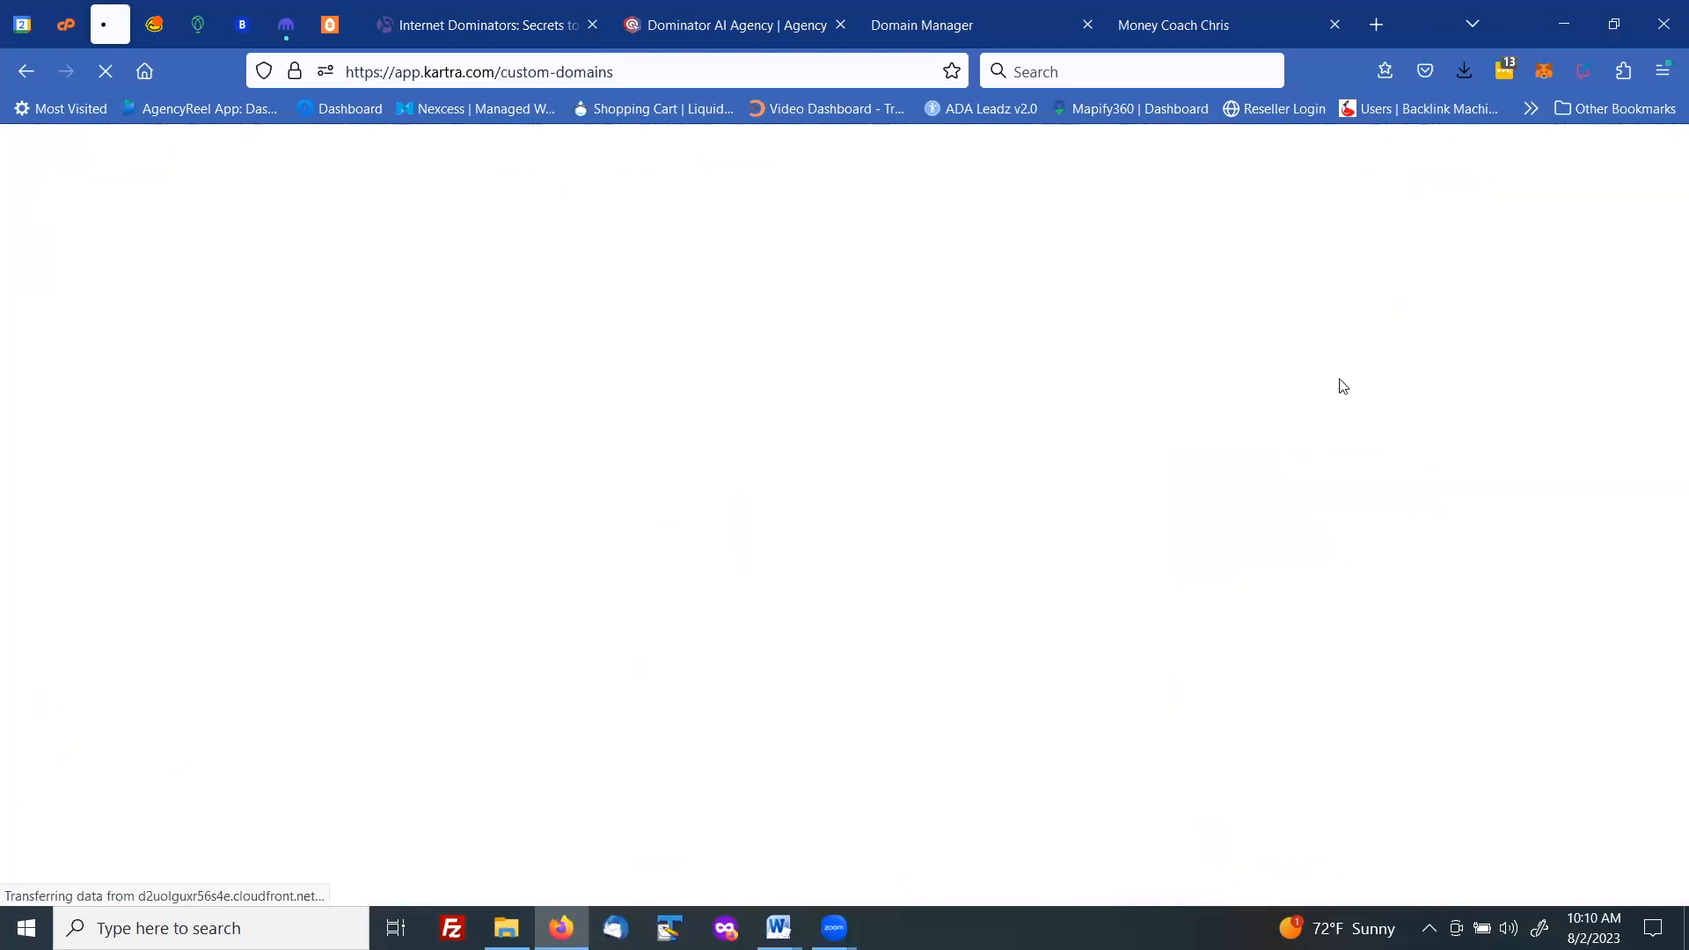
scroll(927, 415, down, 5)
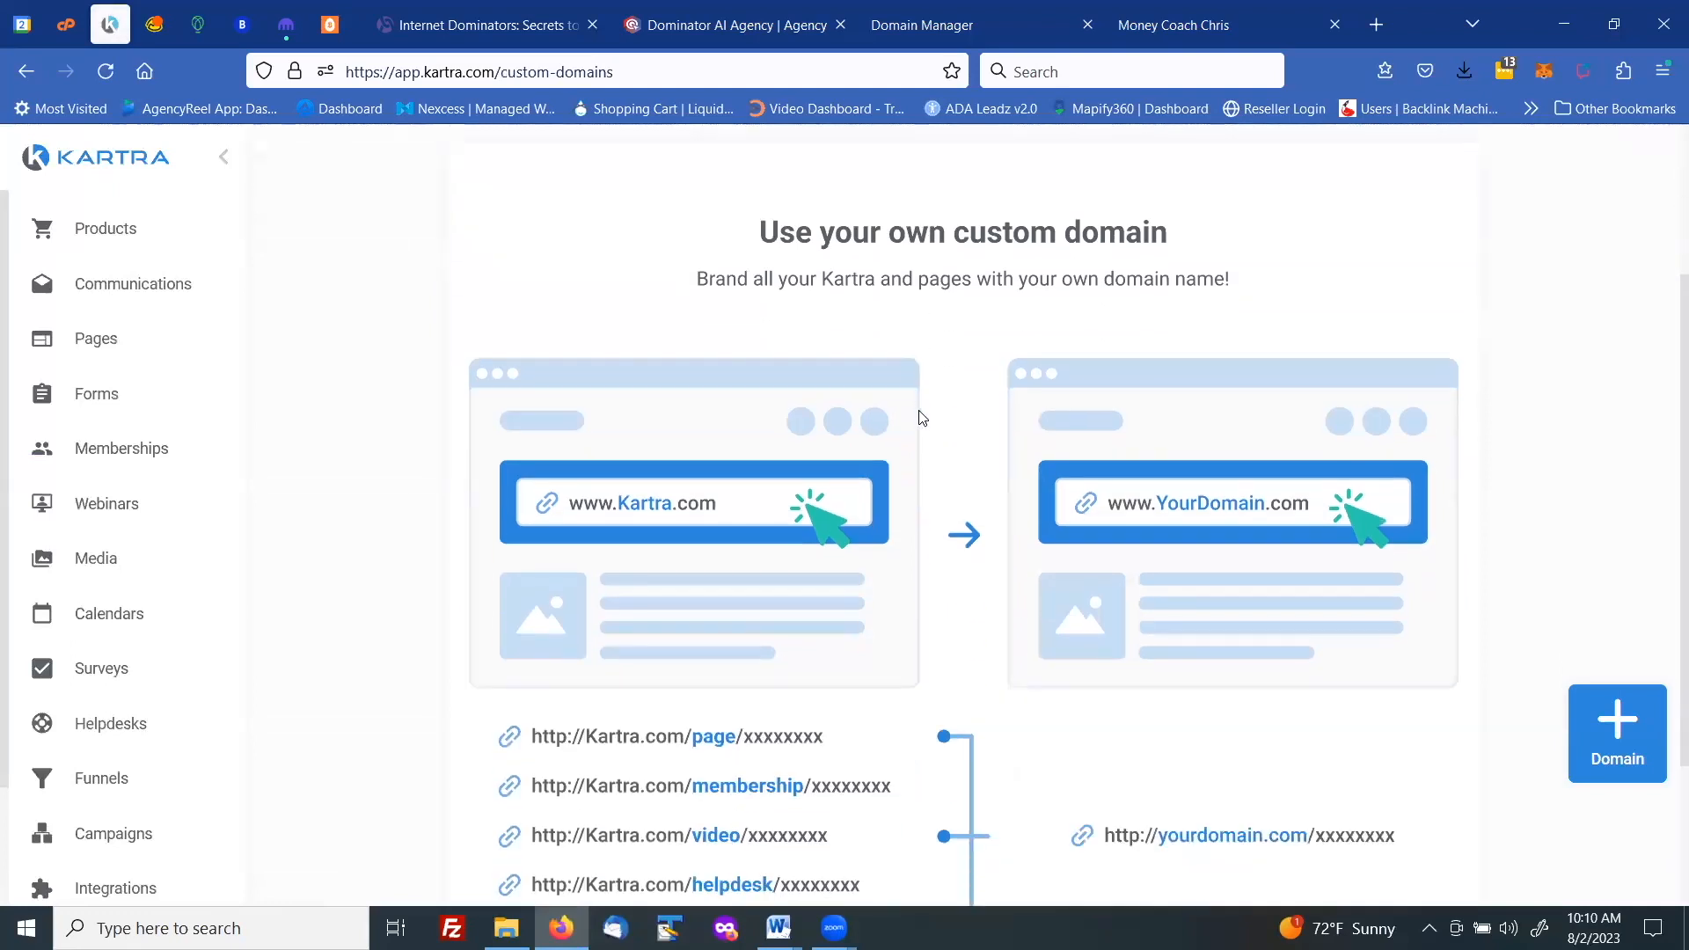
scroll(945, 428, up, 1)
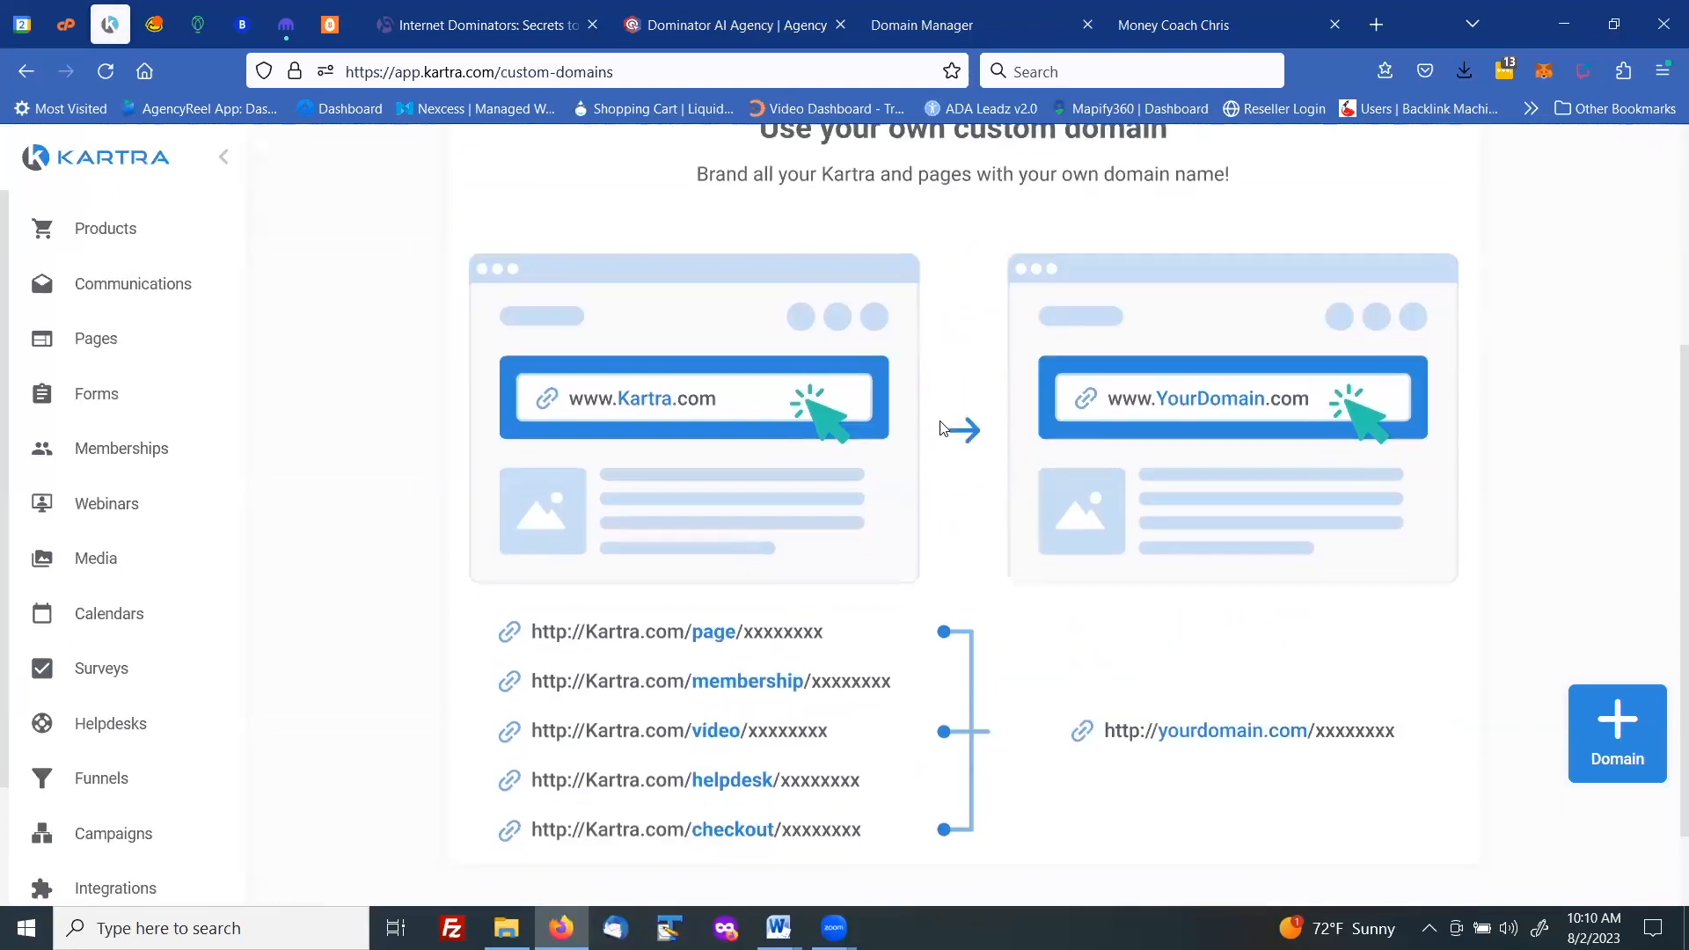
scroll(850, 412, up, 1)
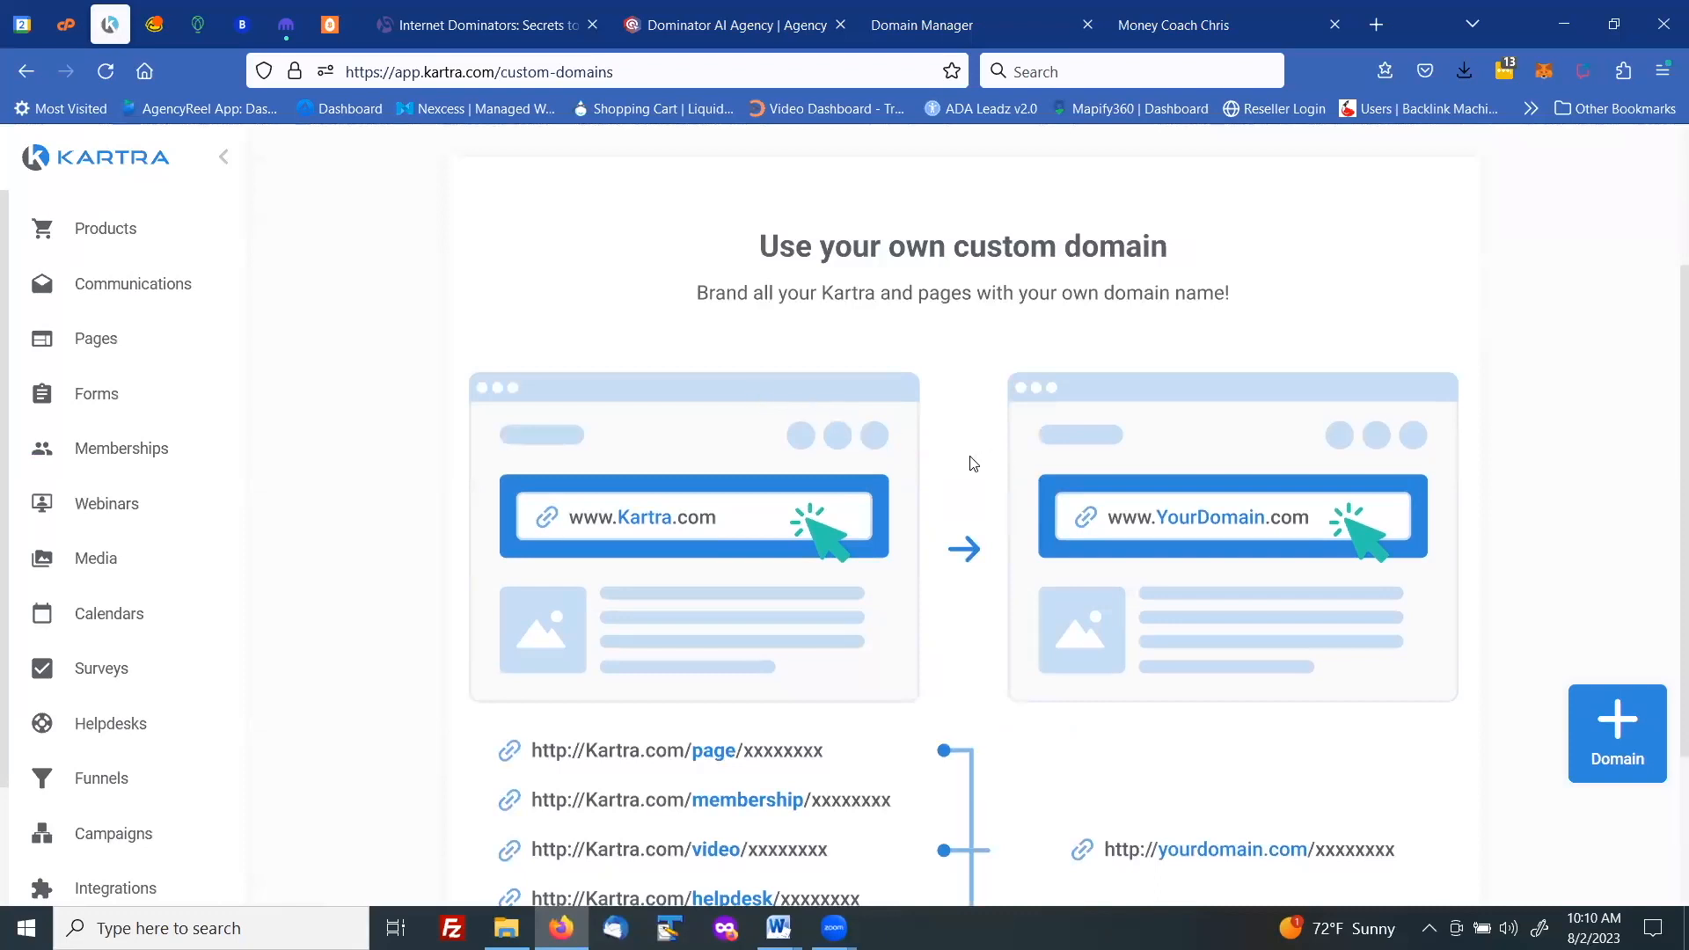
scroll(974, 463, down, 2)
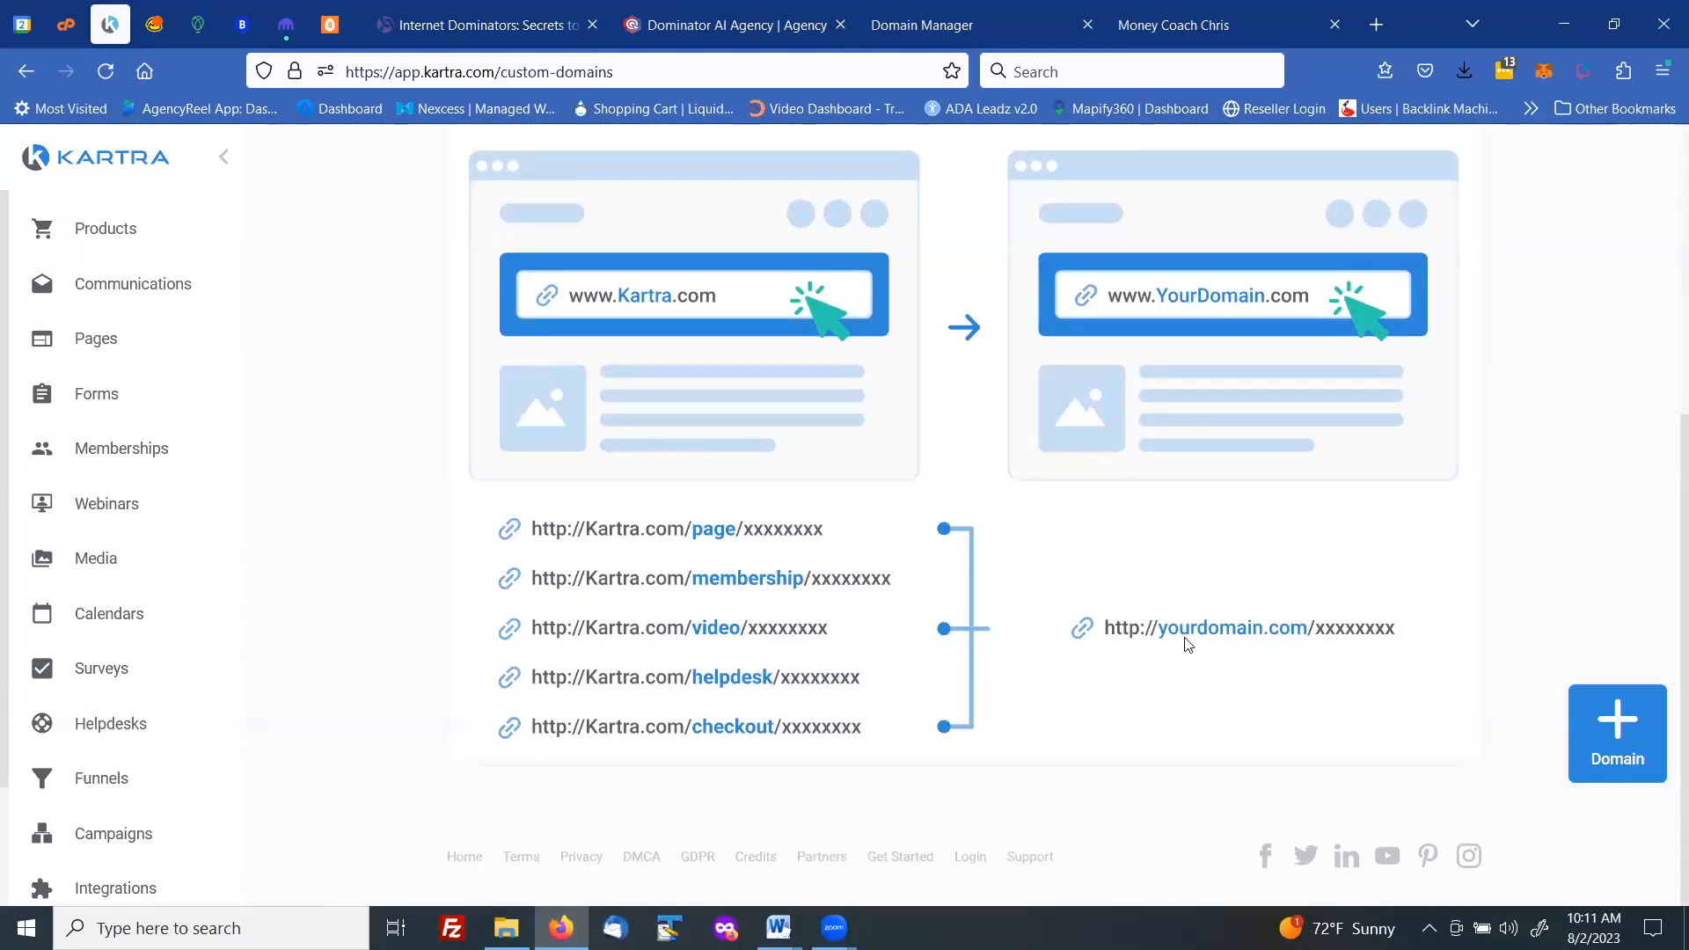
scroll(1188, 643, up, 2)
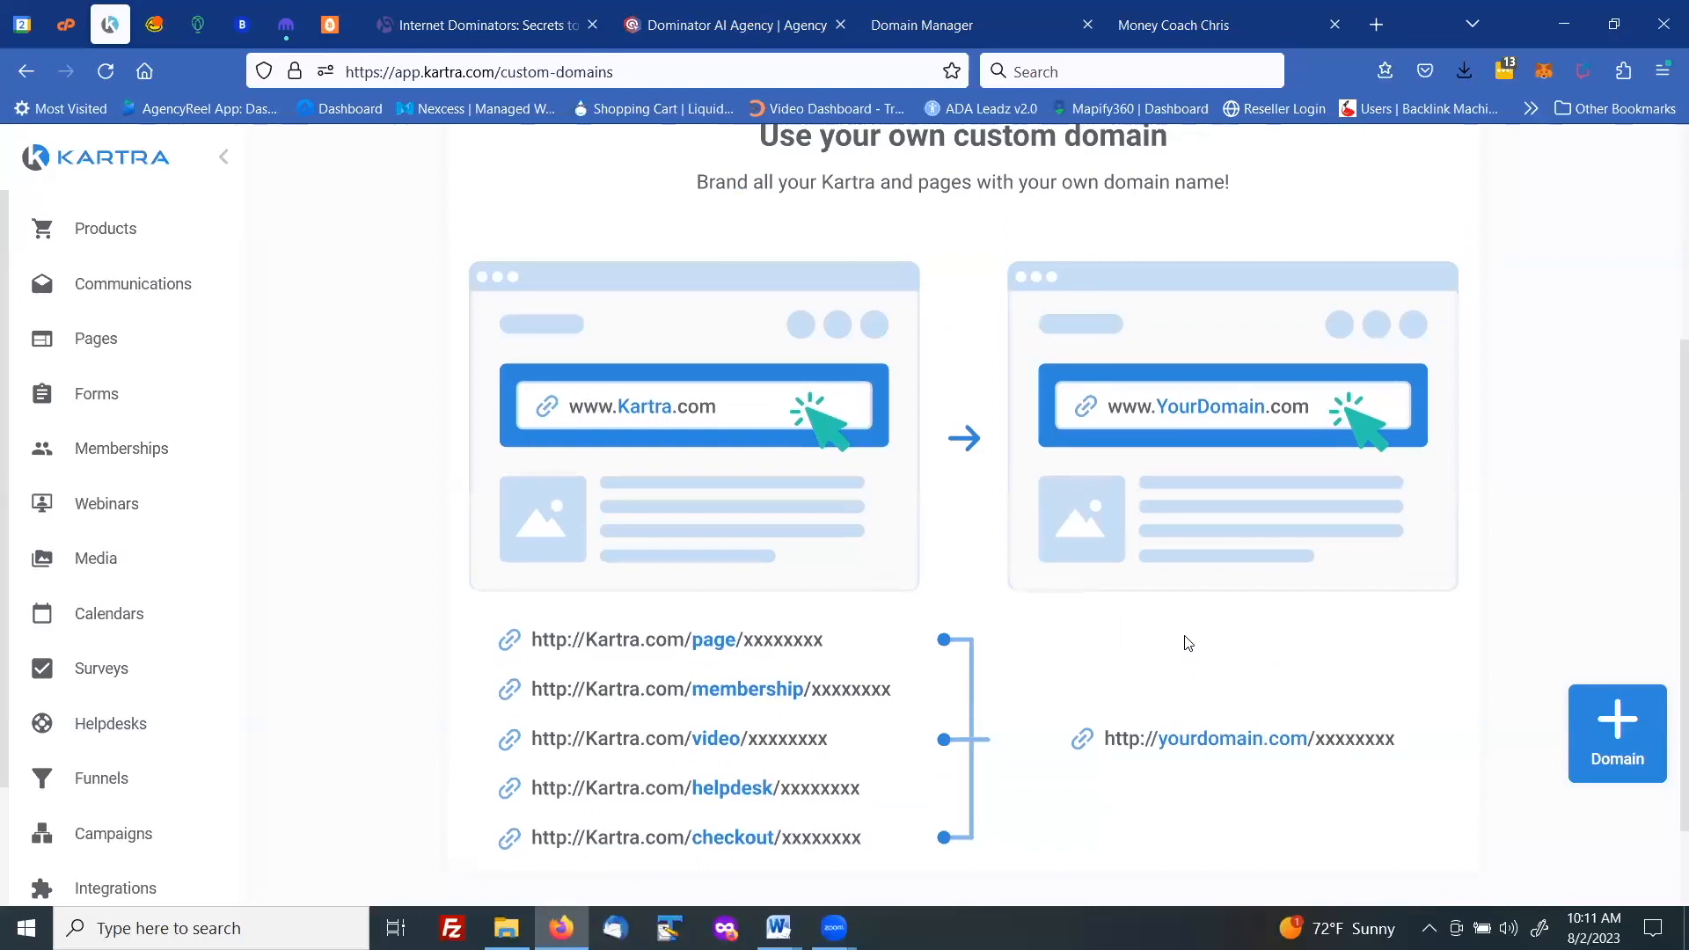
scroll(1188, 644, down, 2)
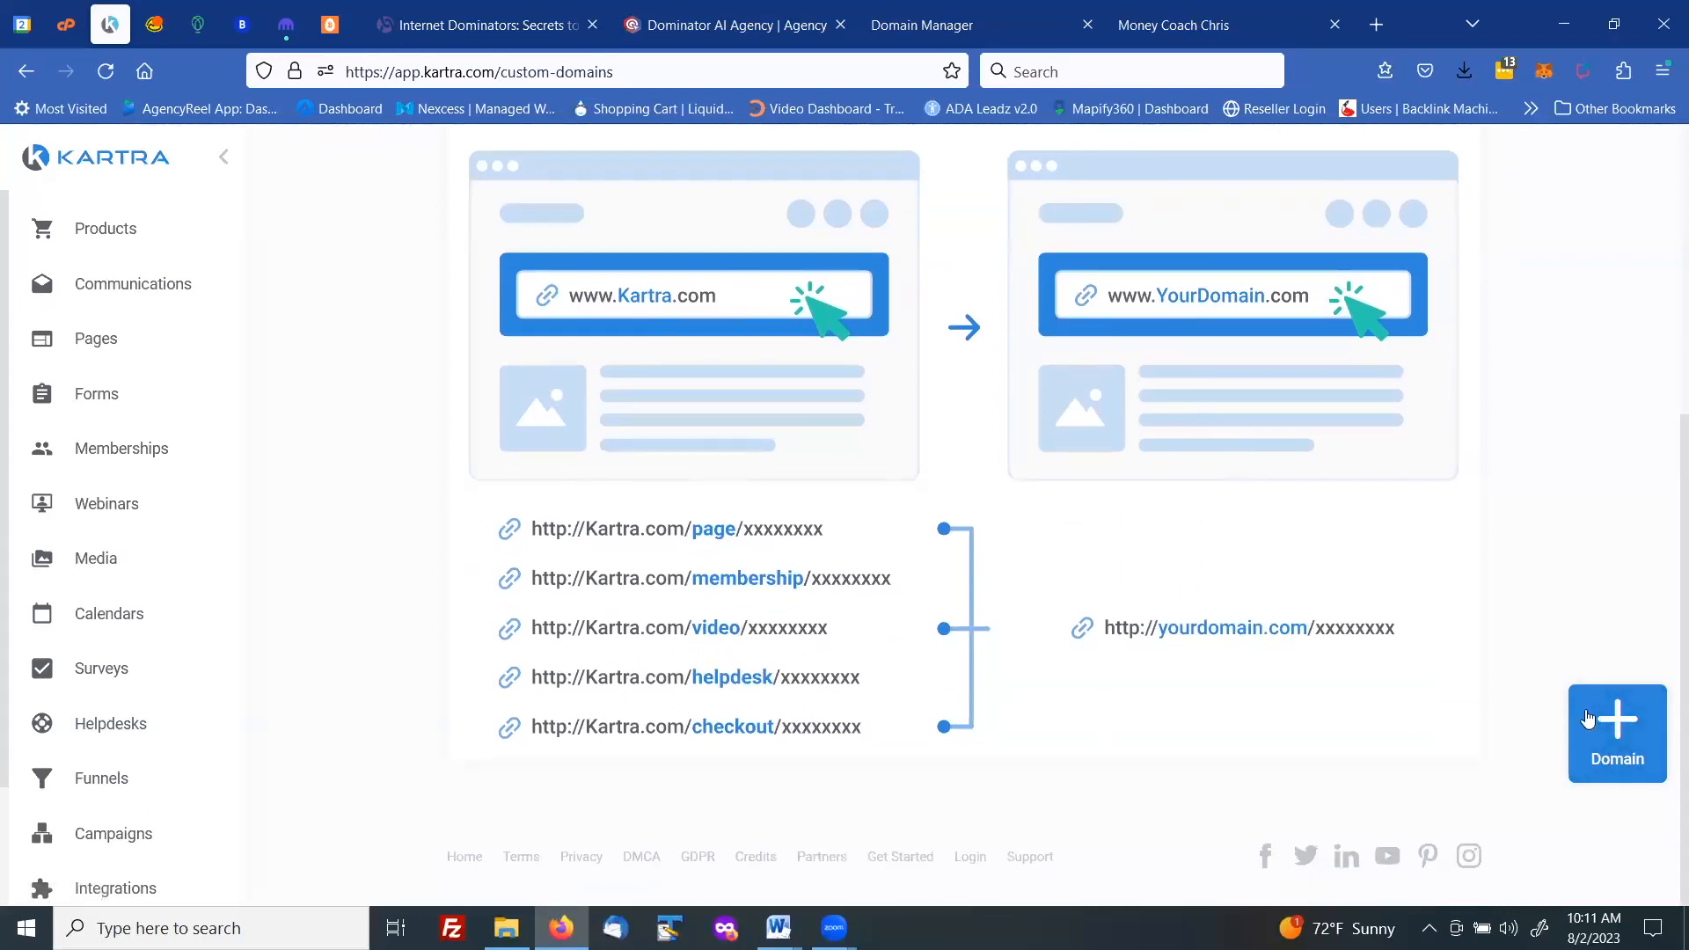
Add a custom domain that uses a sub-domain, with subdomain get and domain moneycoachchris.com
click(1589, 721)
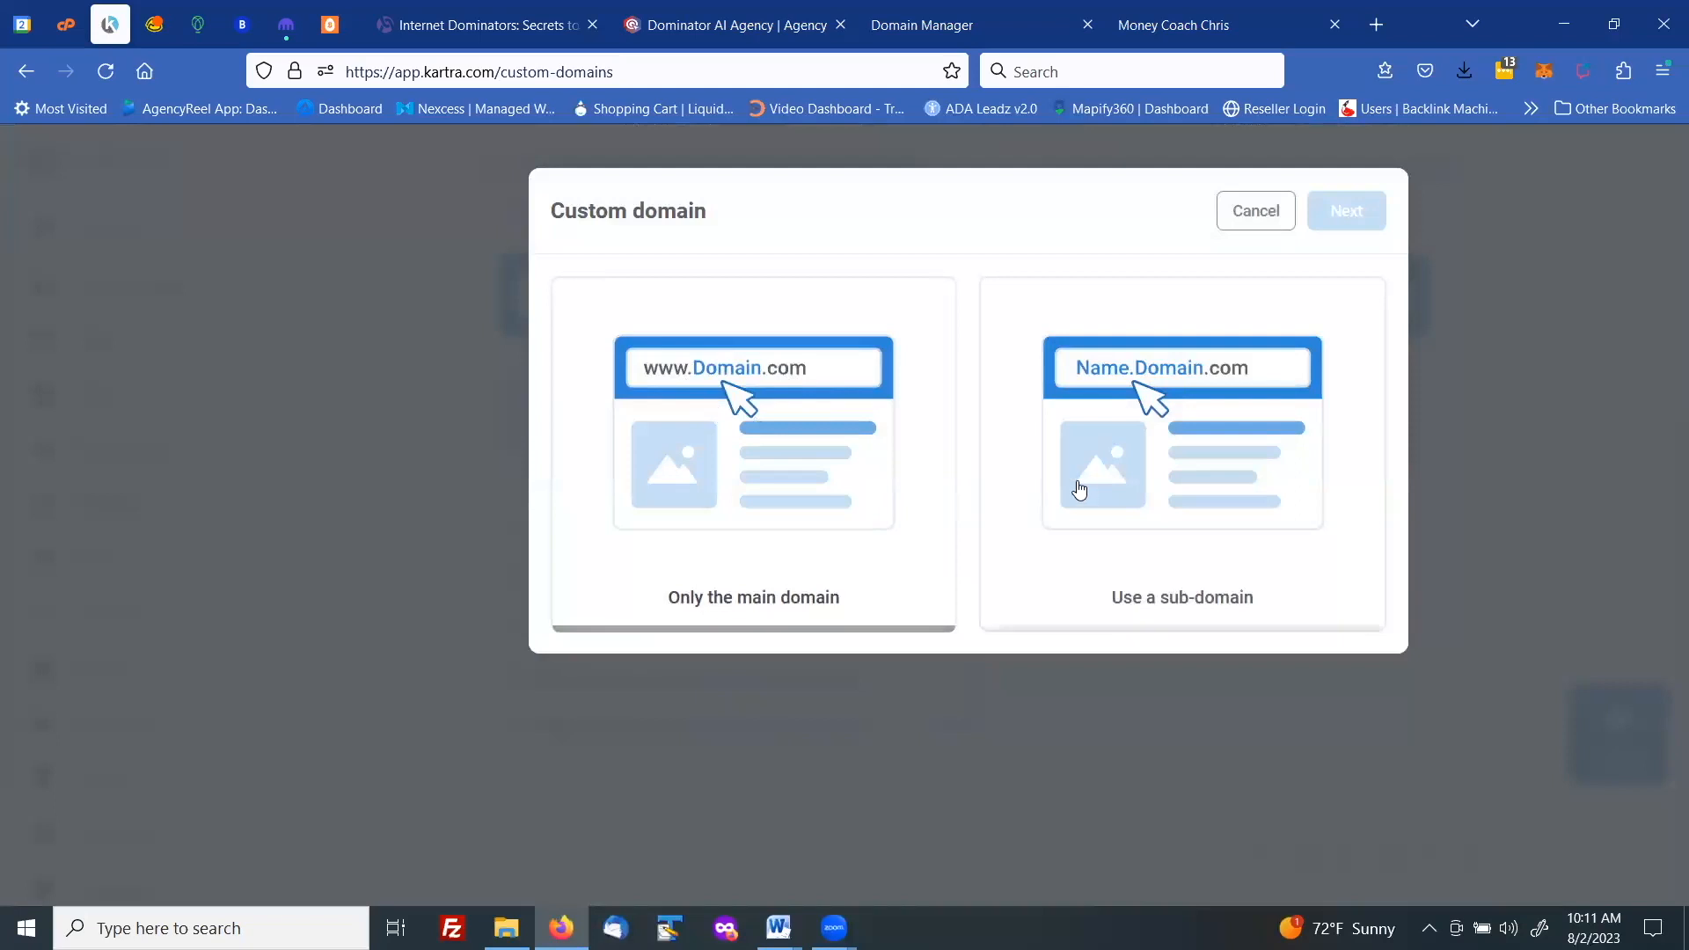
click(1168, 461)
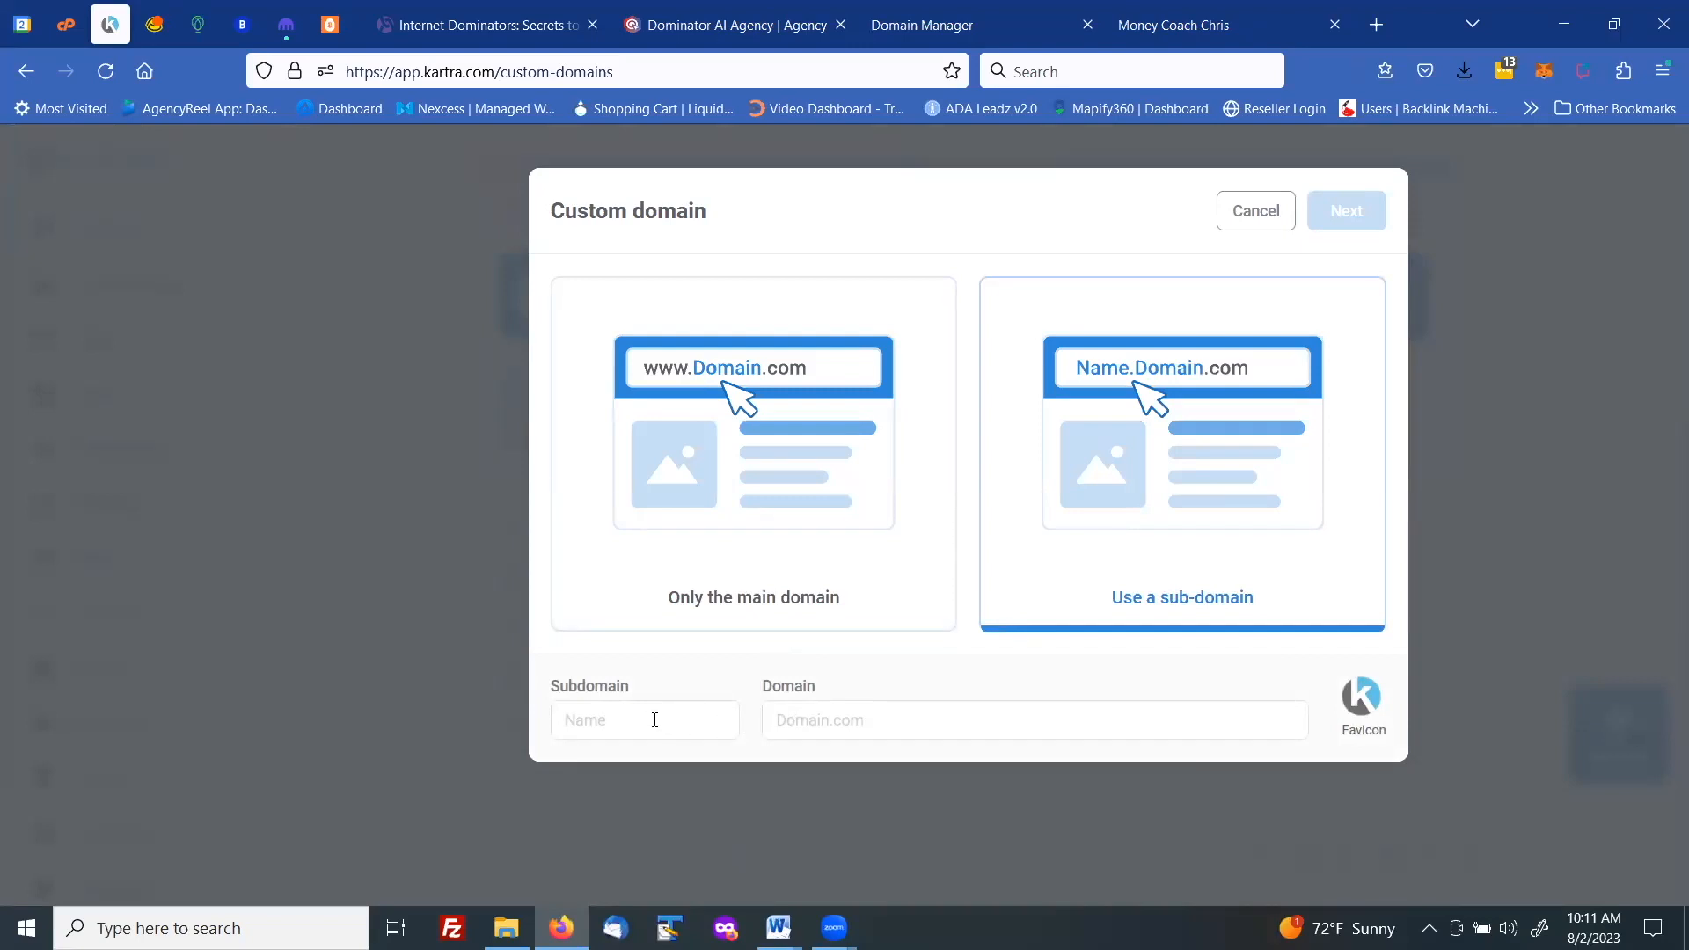
click(655, 720)
text(get)
click(793, 721)
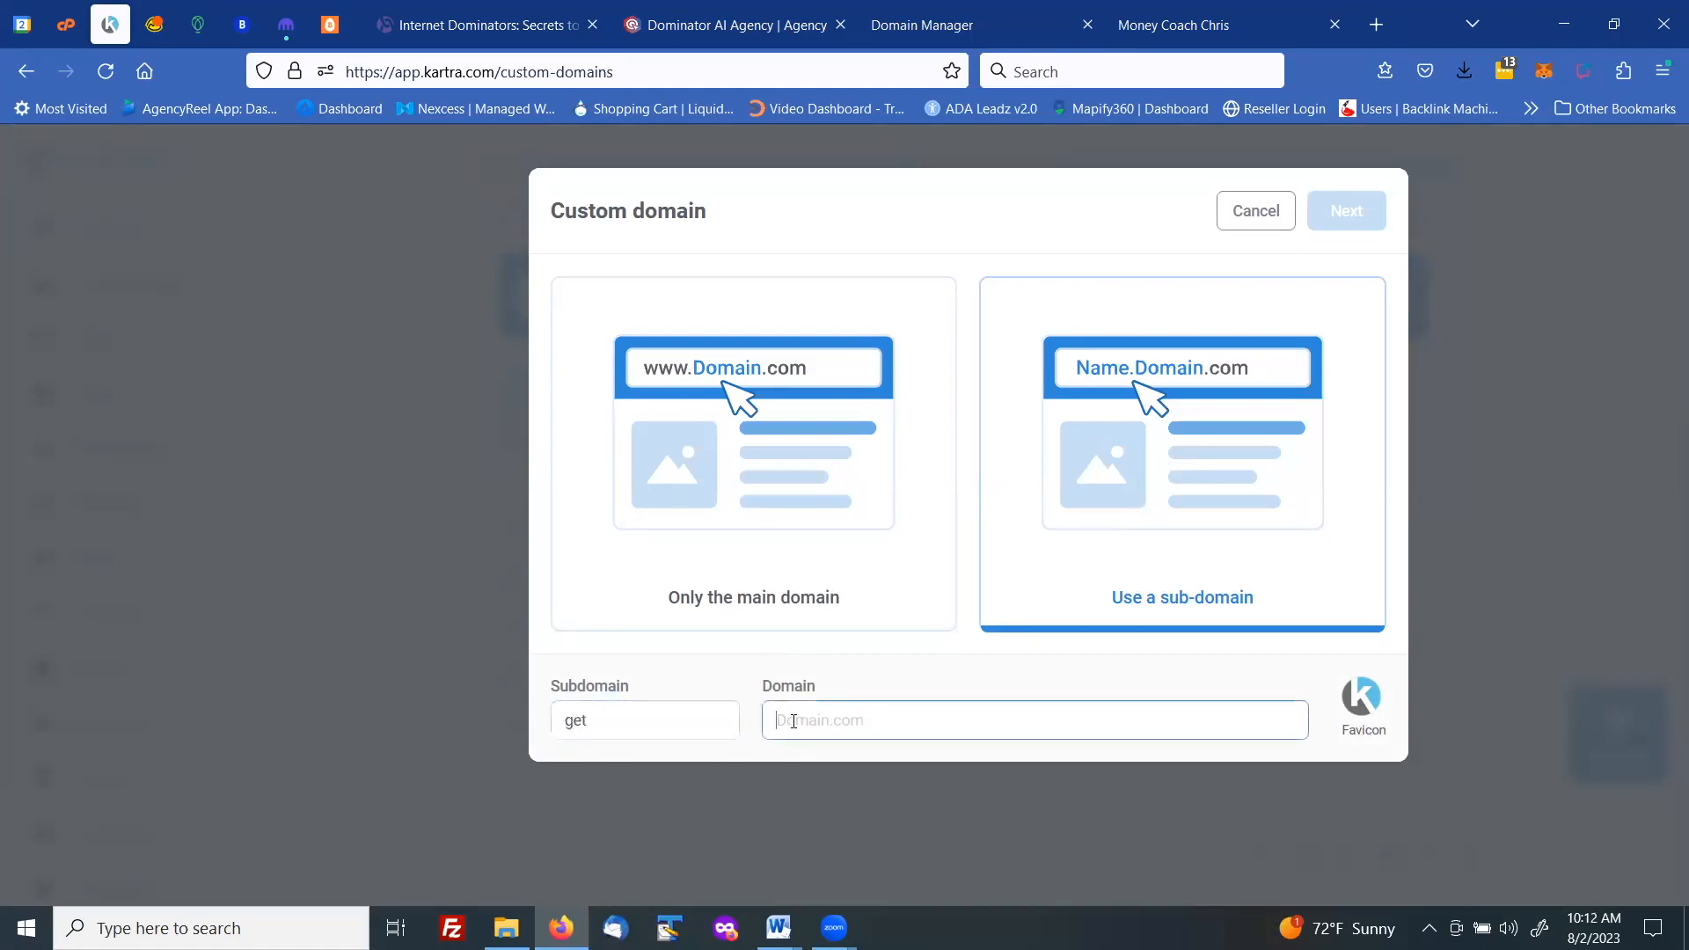
text(moneycoachchris.com)
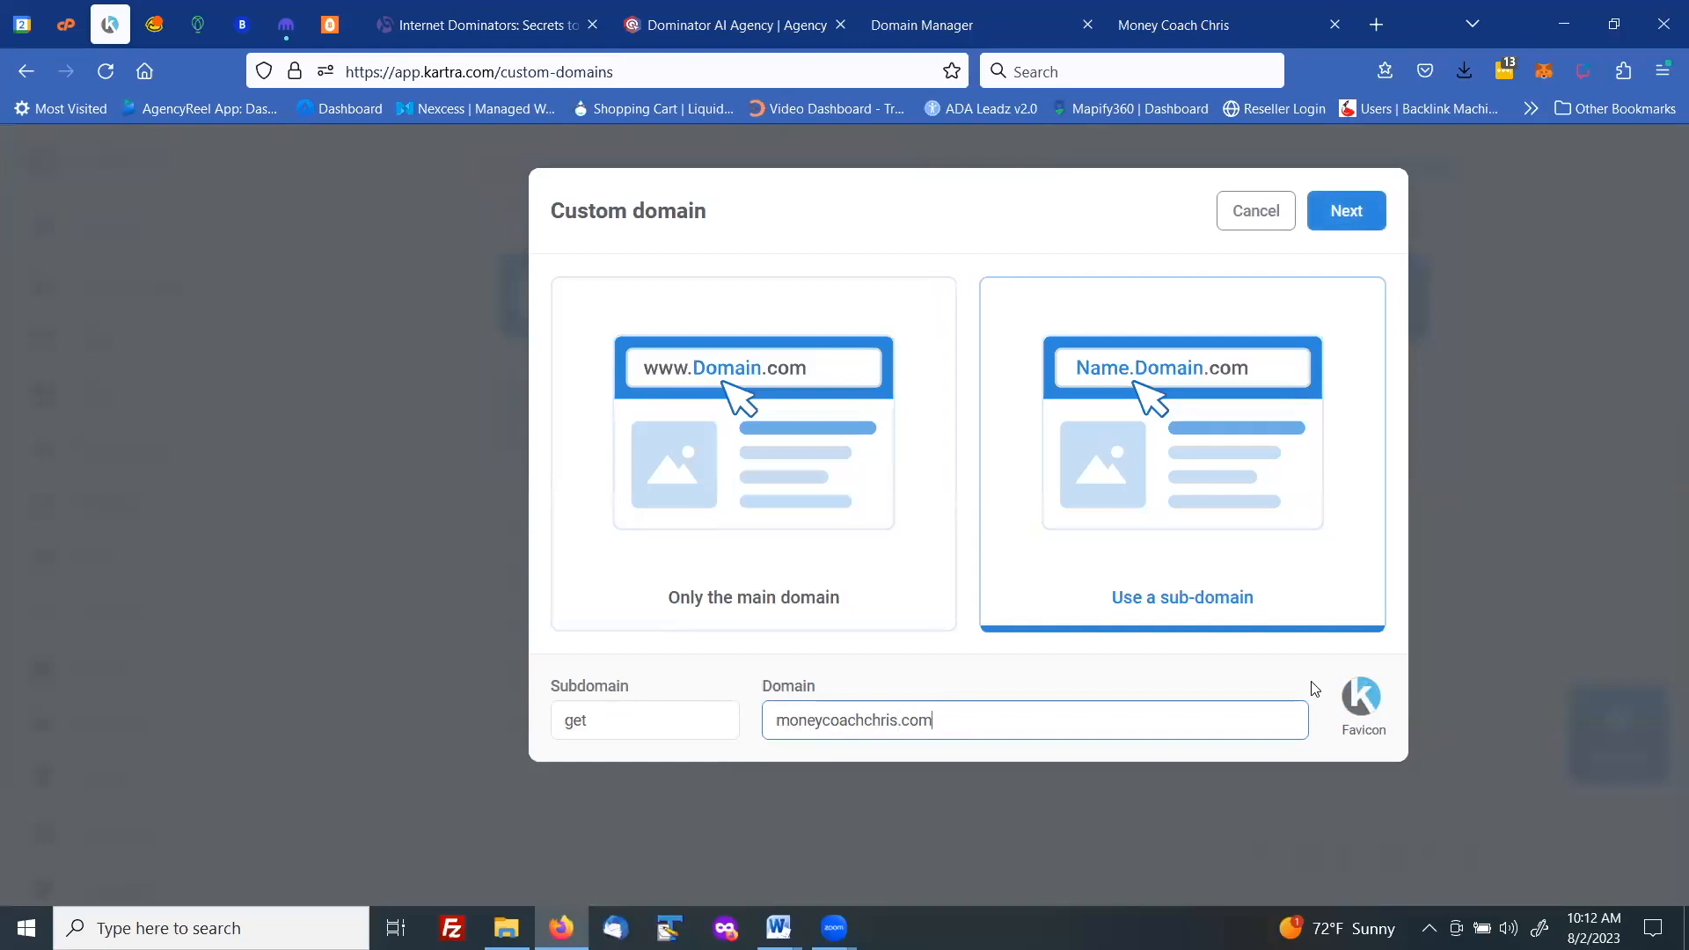
Upload Transparent Logo Small.png from the Desktop folder MCC > Logo Files to the image library for the custom domain's favicon
click(1360, 701)
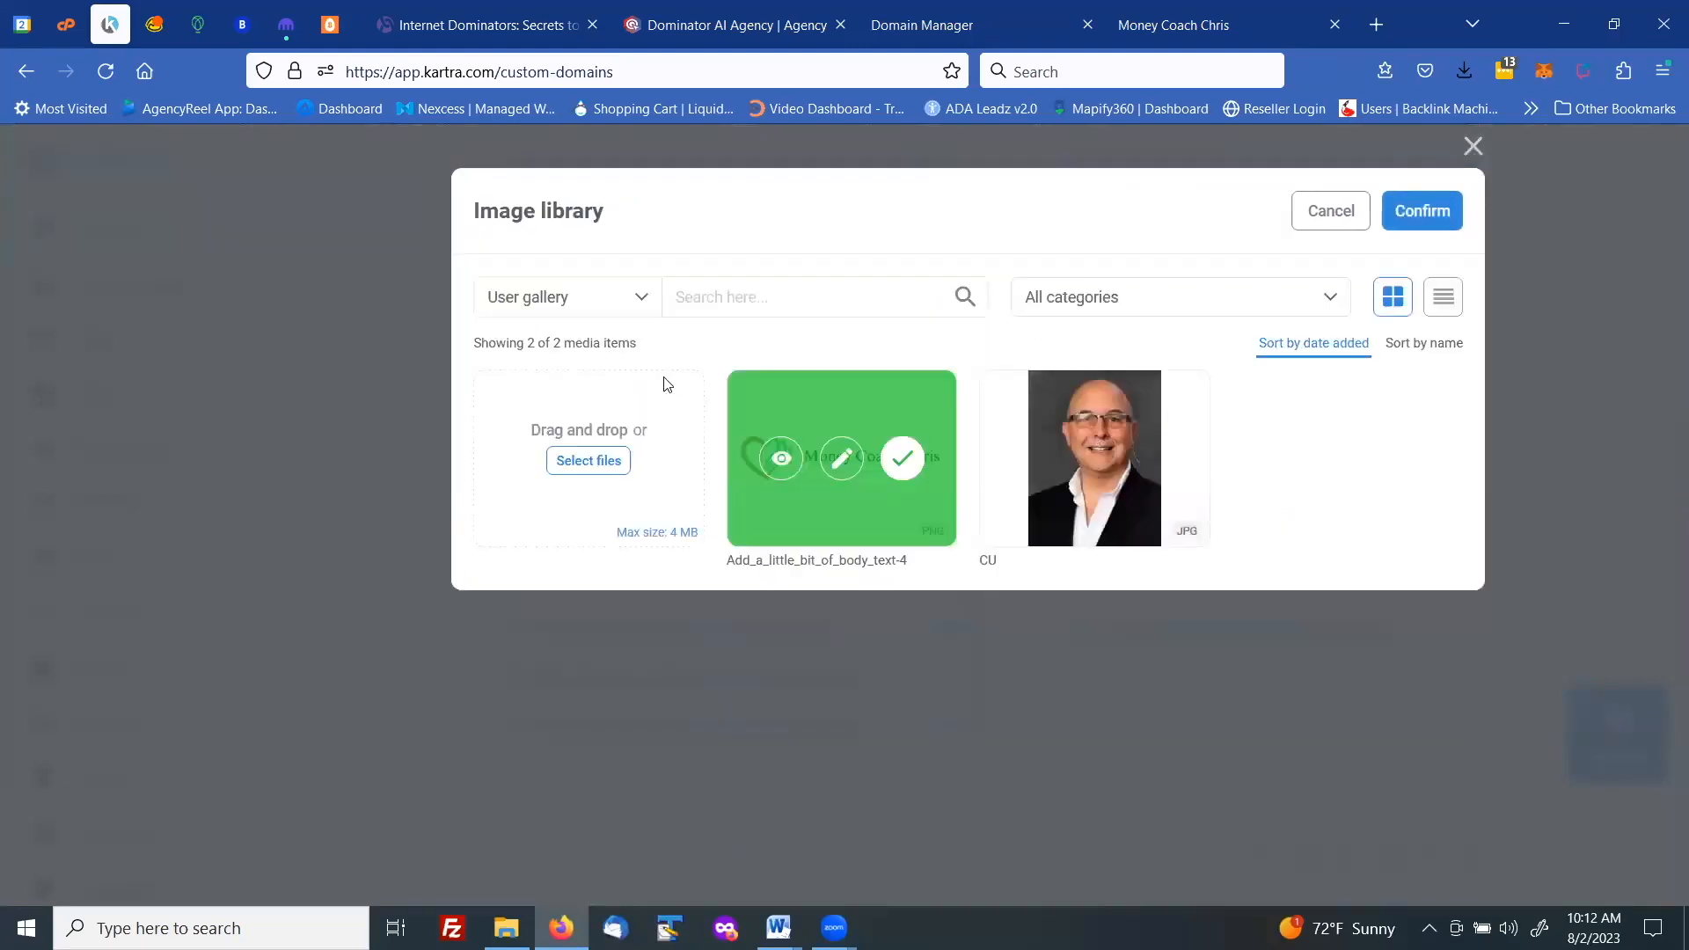
click(595, 463)
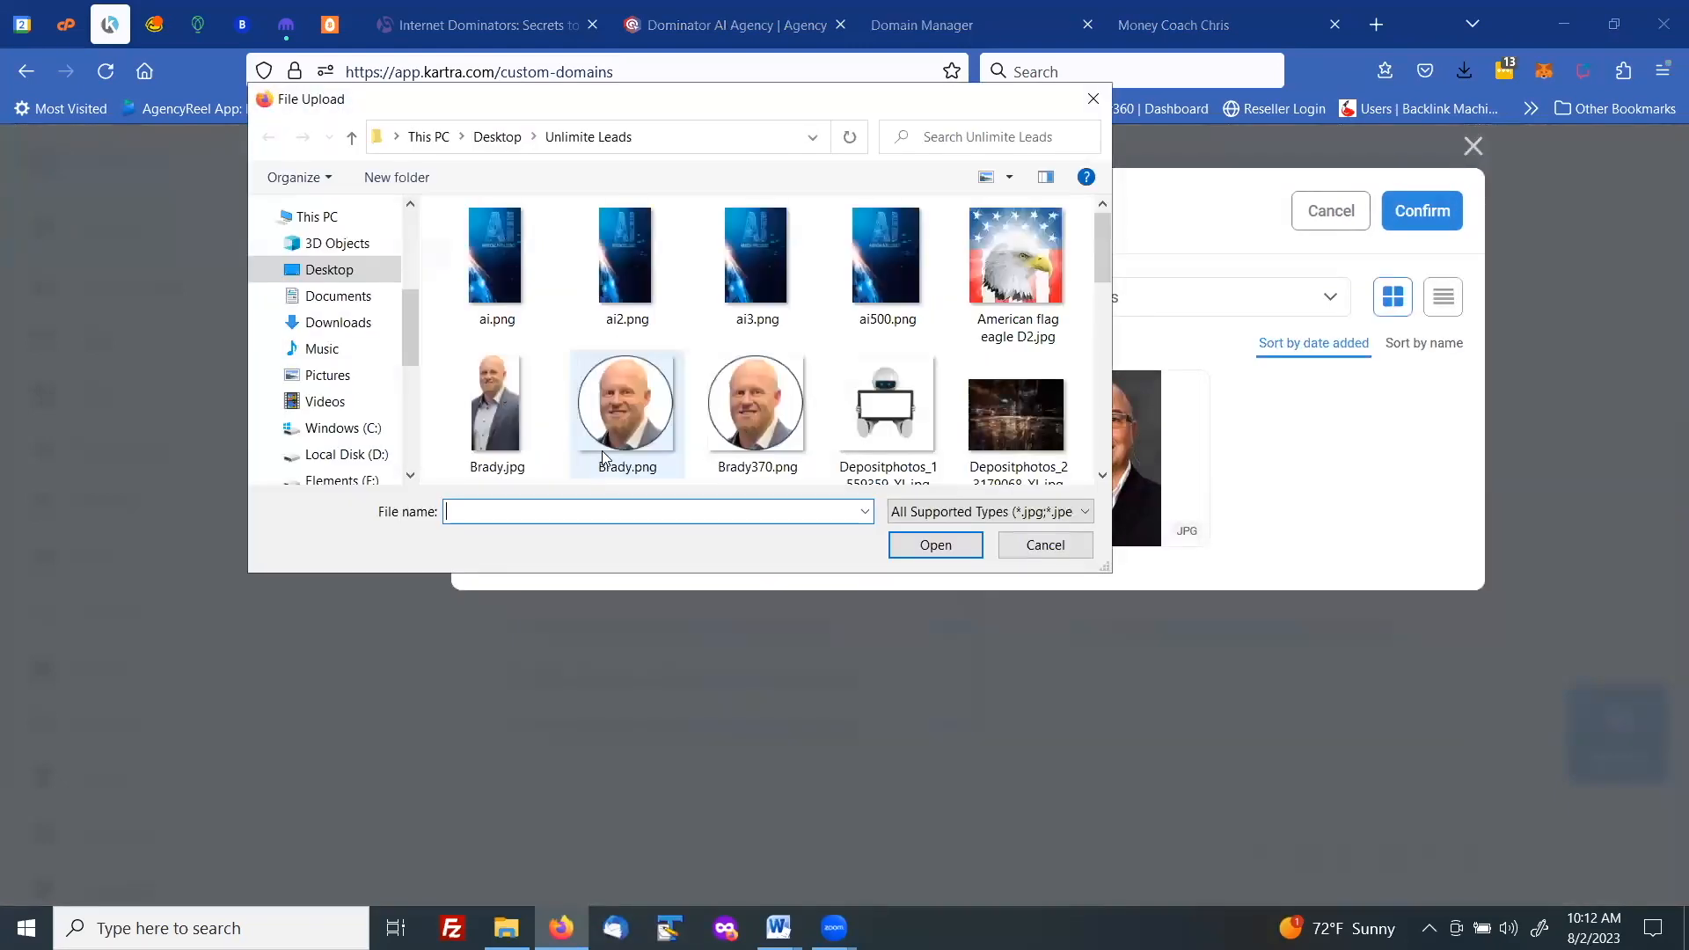
click(351, 278)
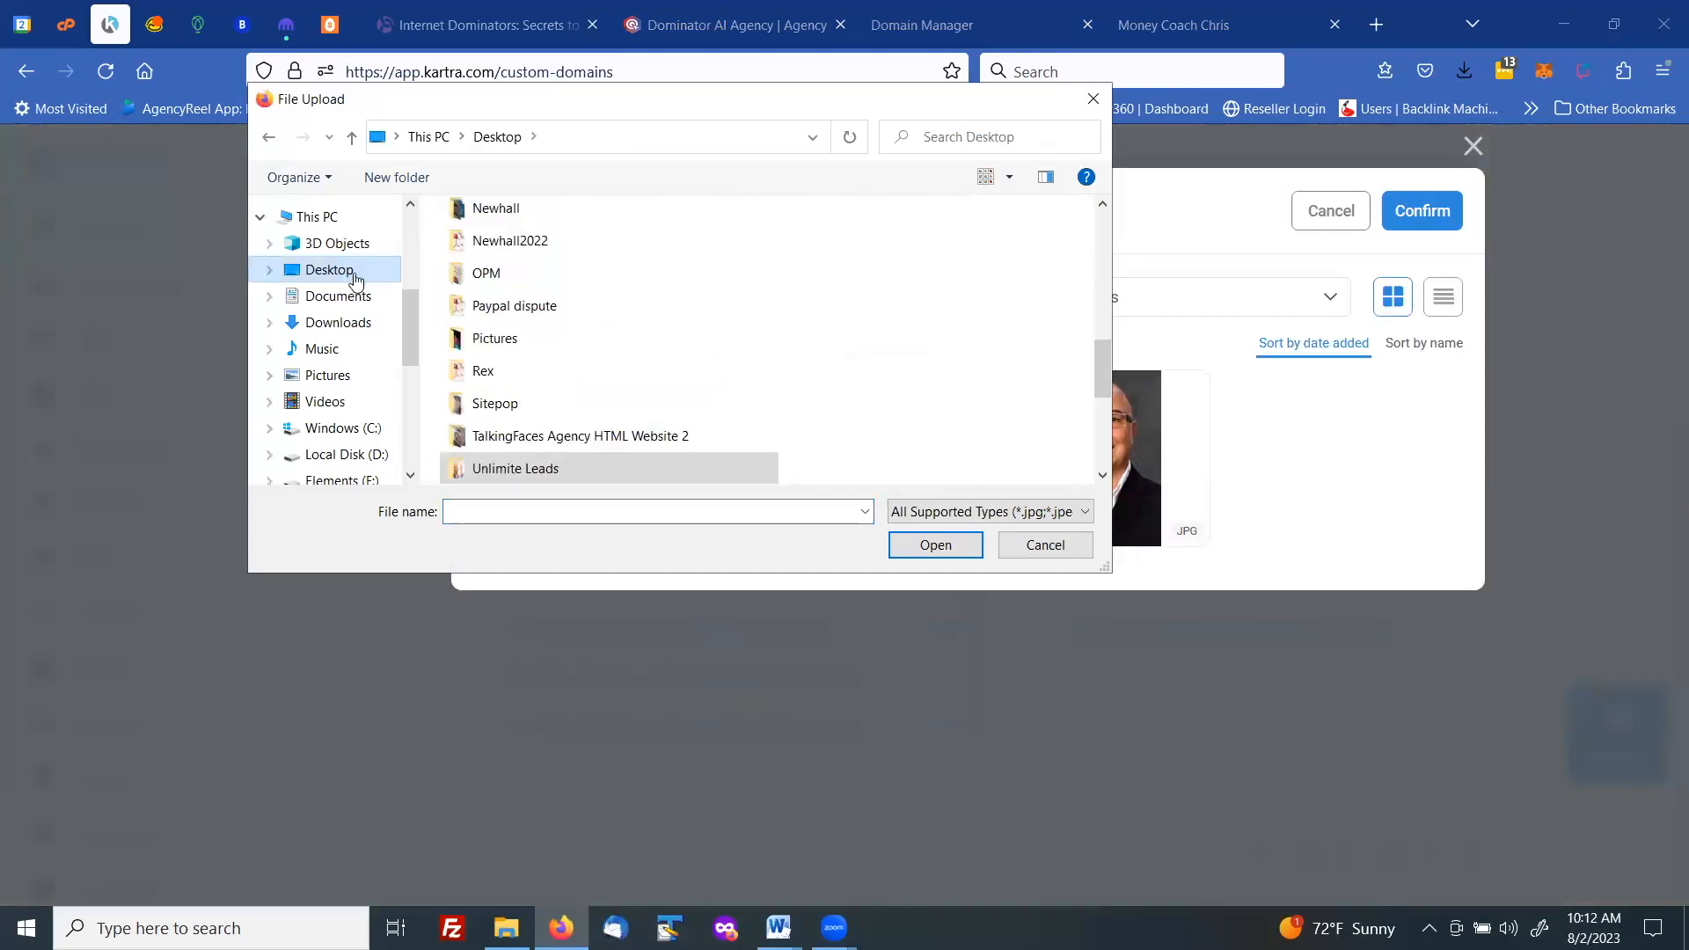
scroll(473, 334, up, 1)
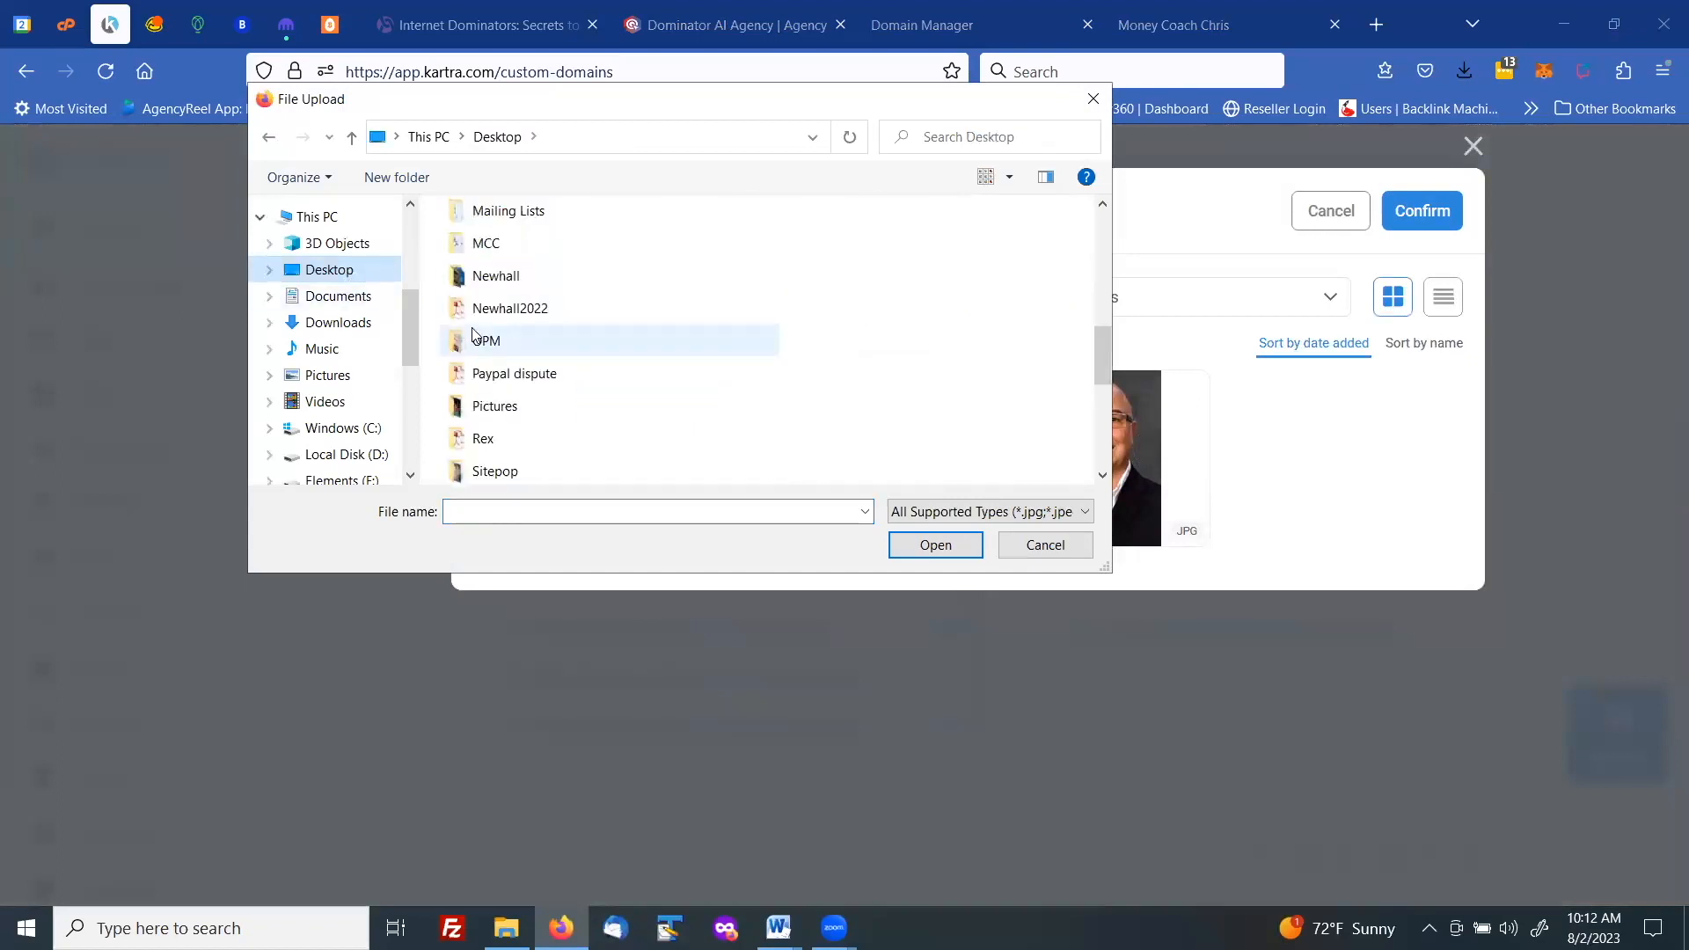
double_click(480, 239)
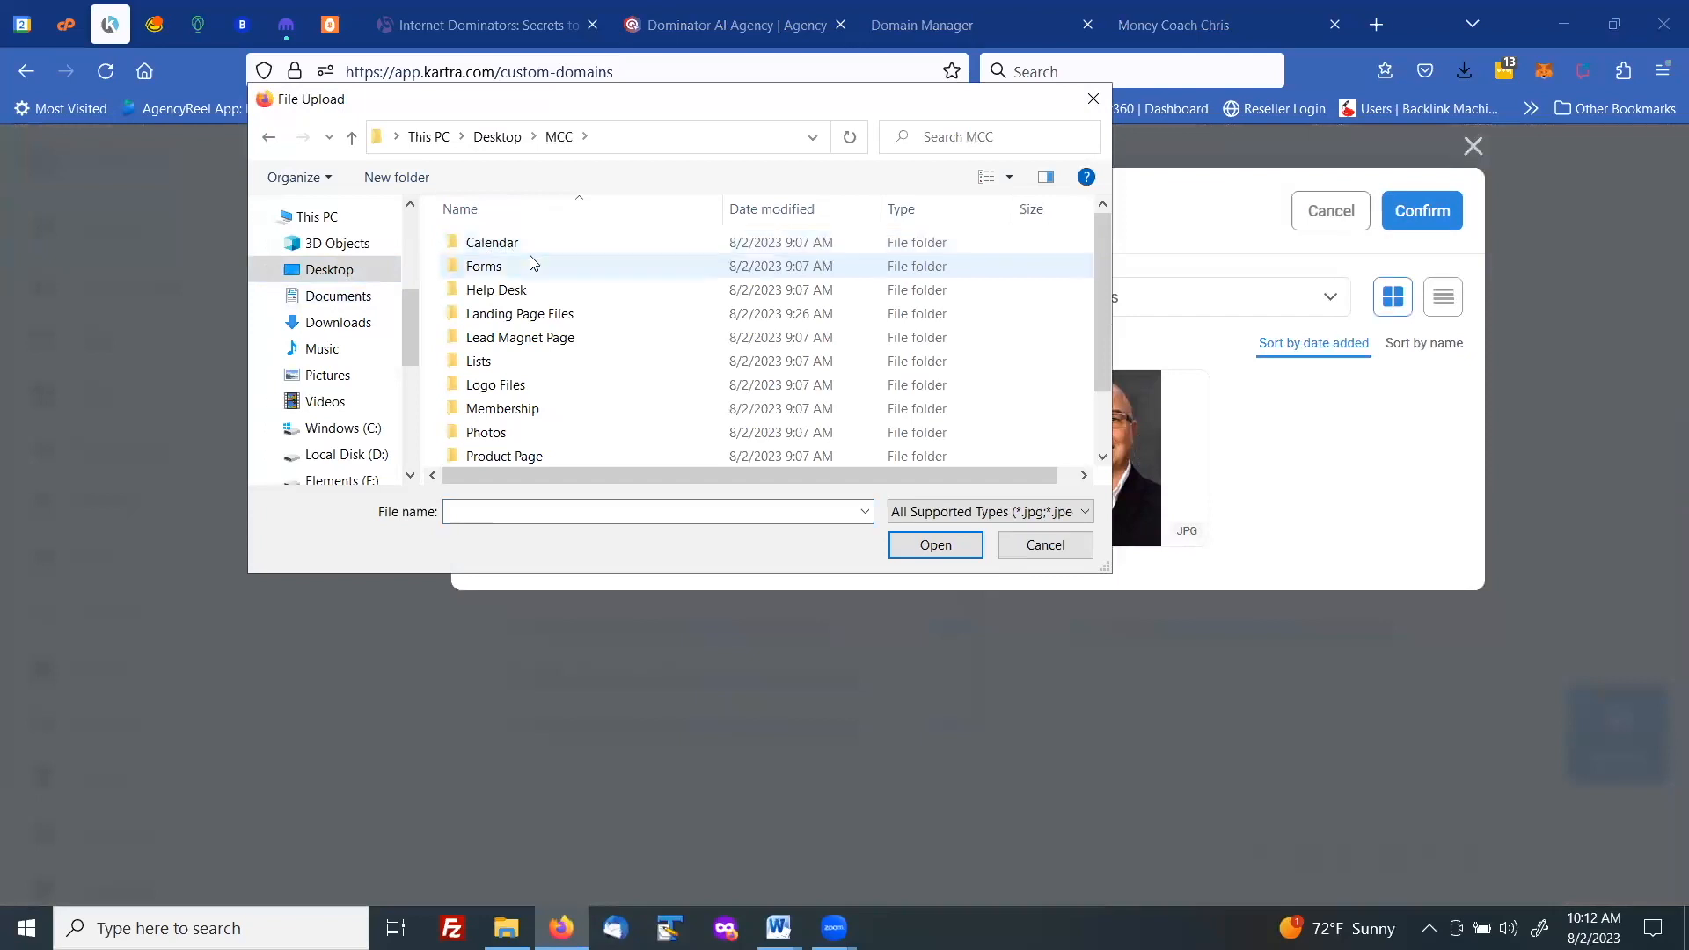
double_click(523, 395)
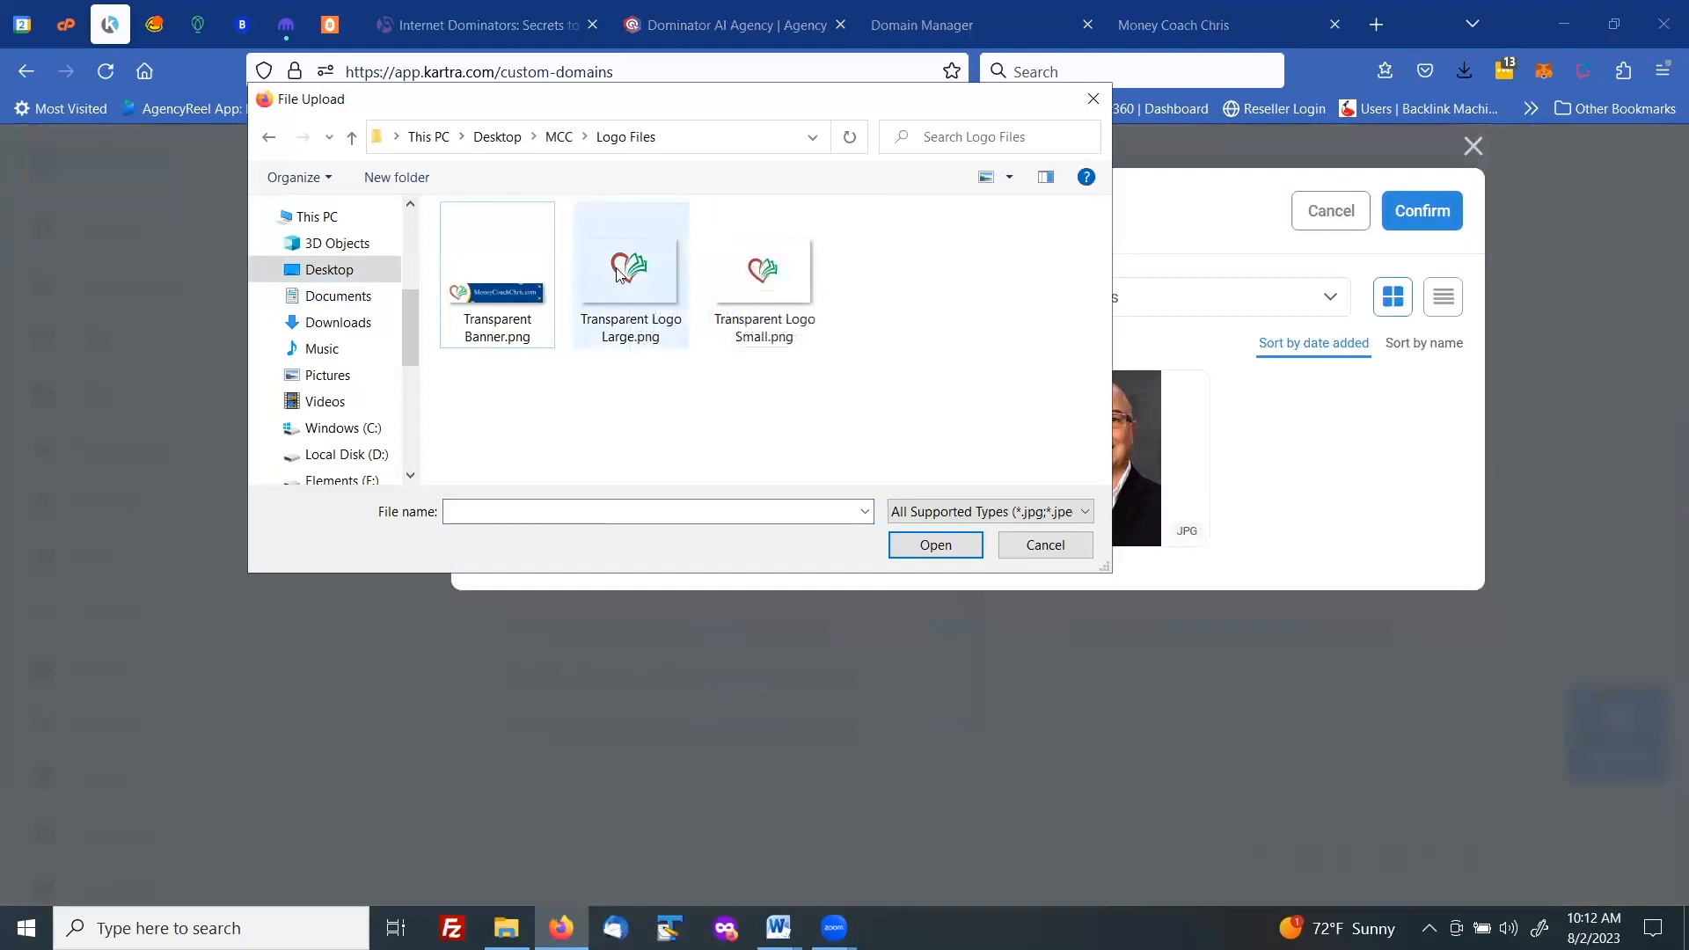
double_click(763, 271)
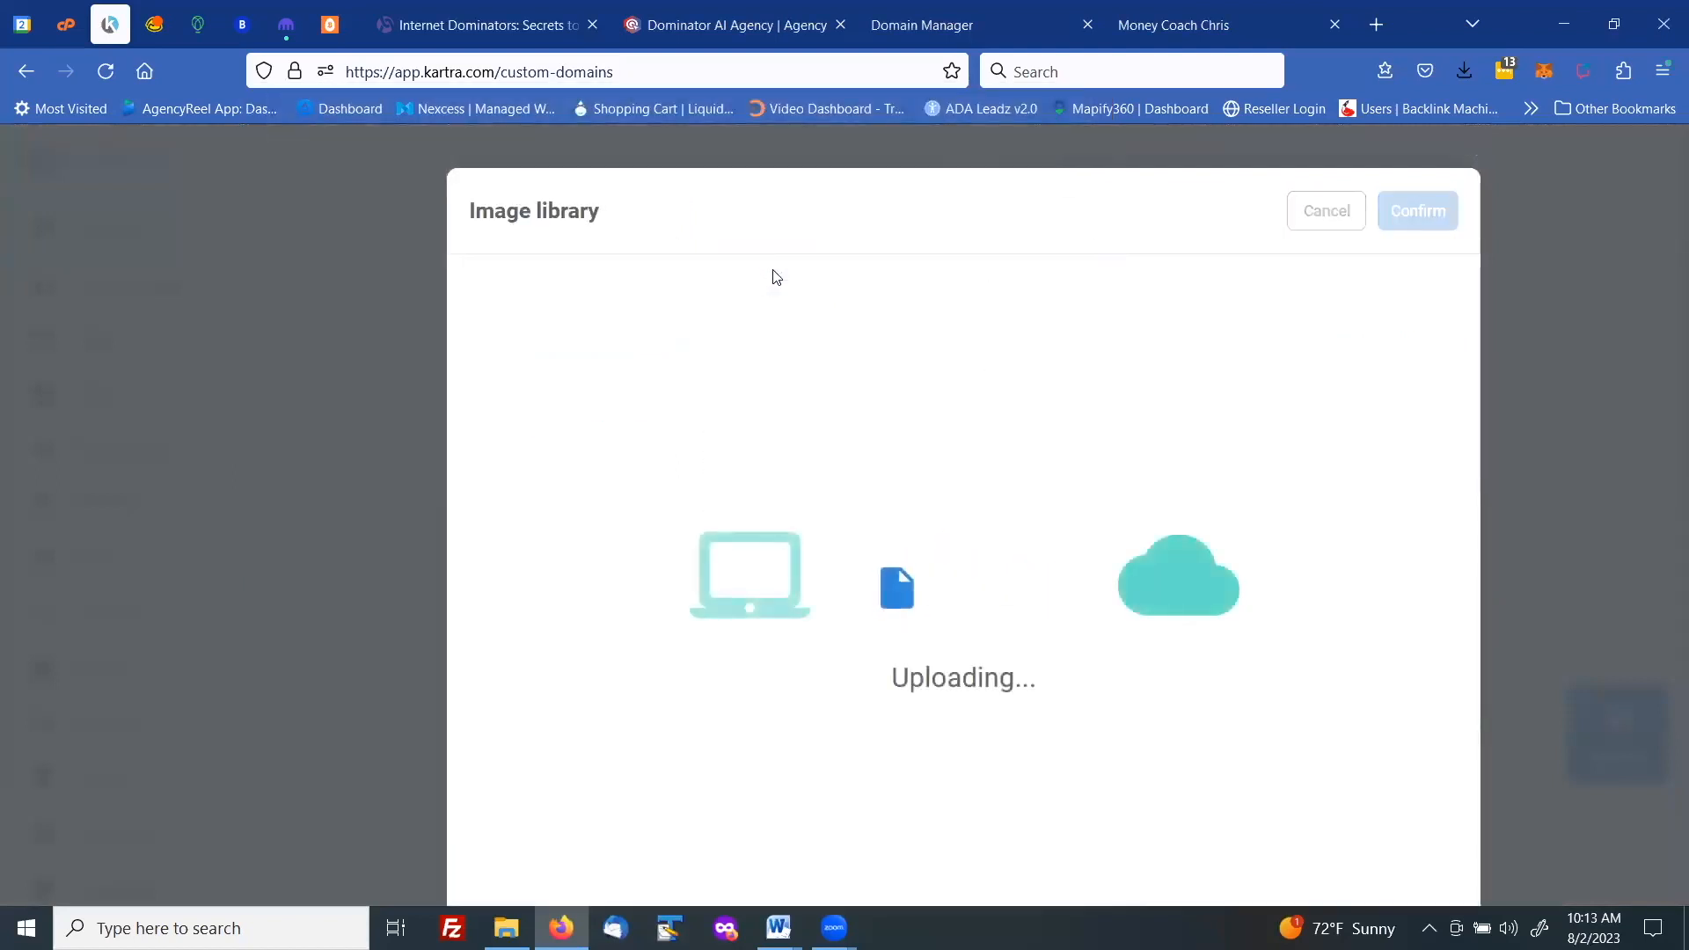
Set the uploaded Transparent_Logo_Small image as favicon, cropped closely around the heart emblem, and continue to the domain linking instructions
click(903, 461)
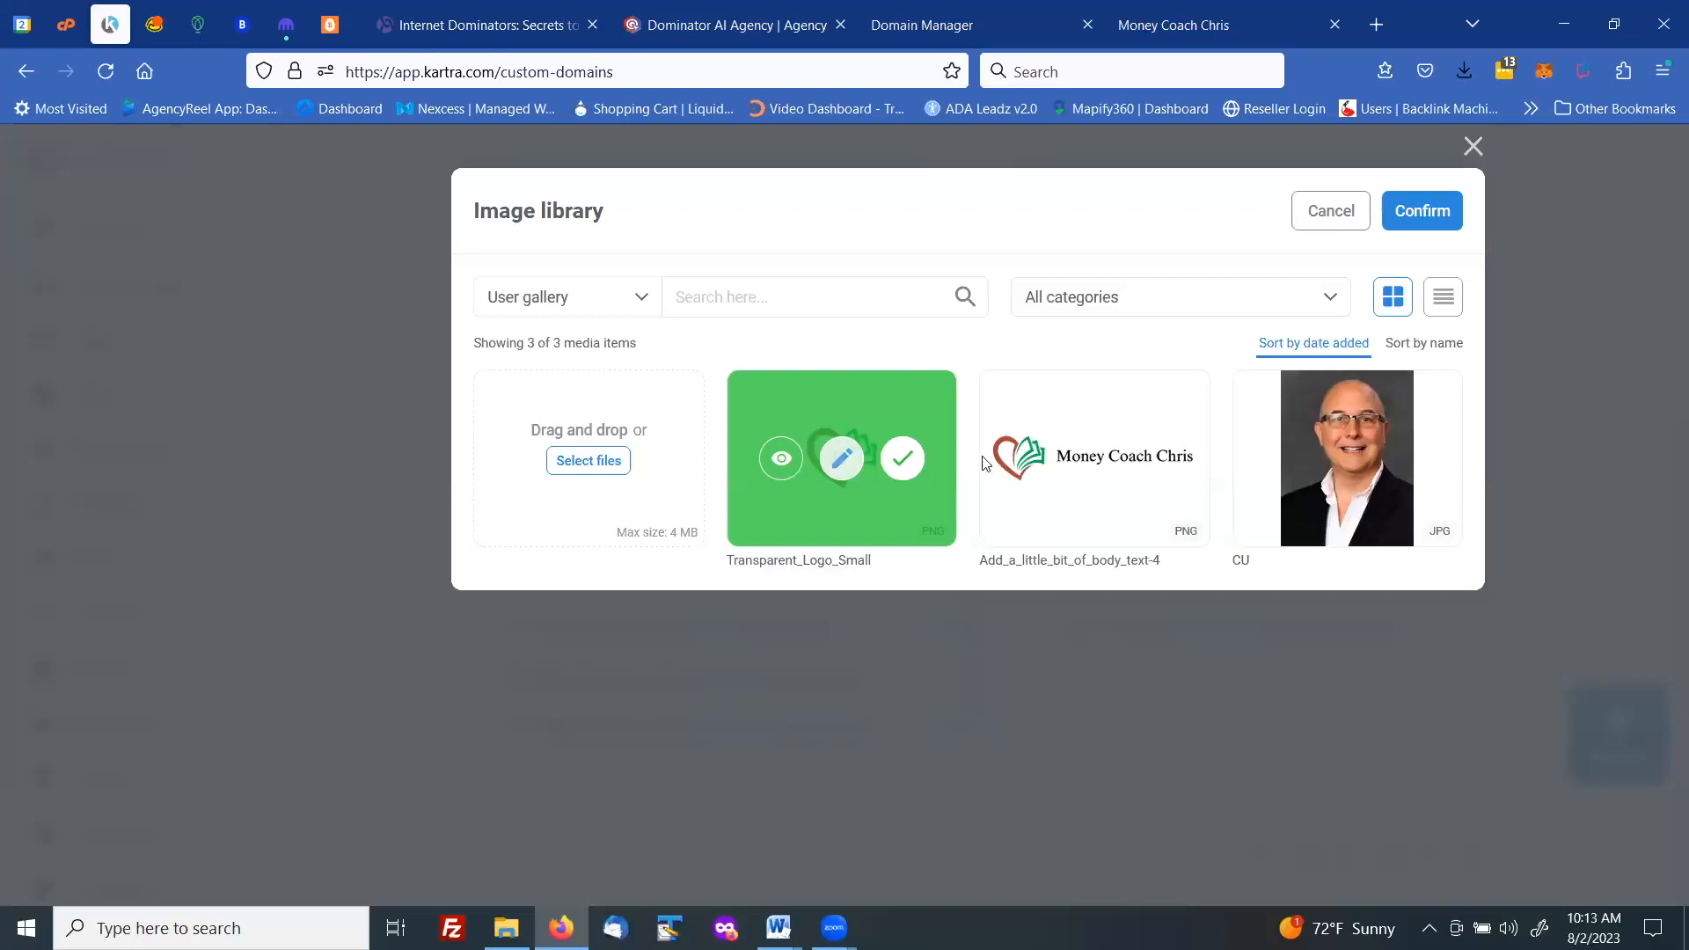
mouse_move(1080, 464)
click(1416, 215)
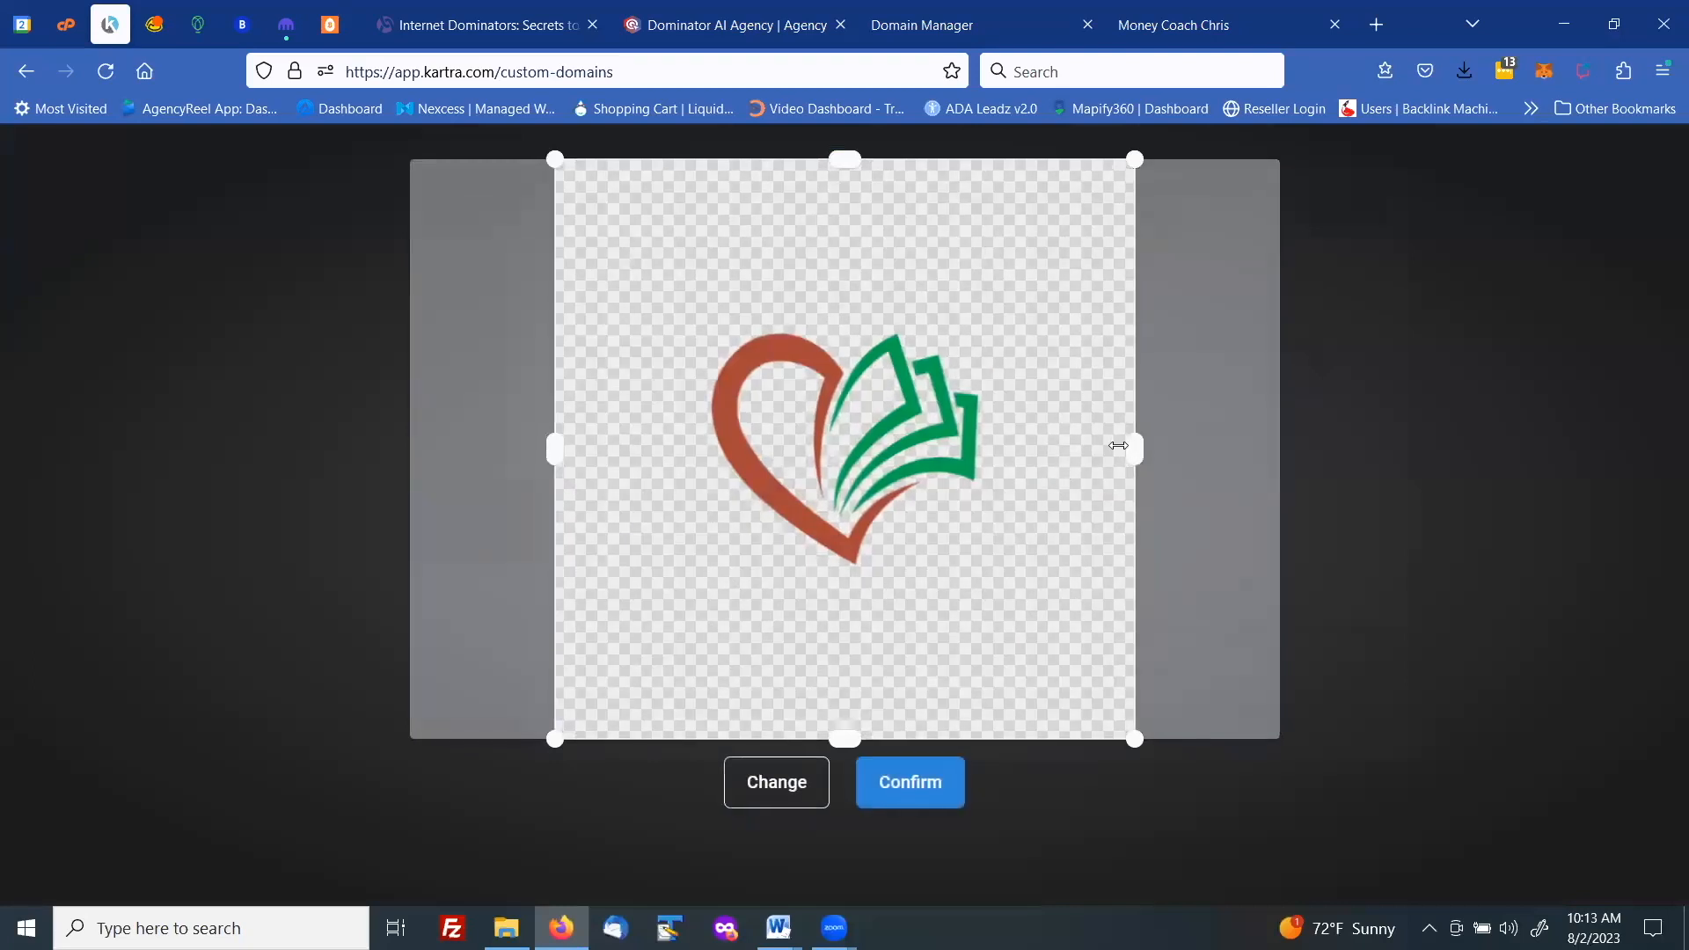
drag(1127, 447, 1019, 434)
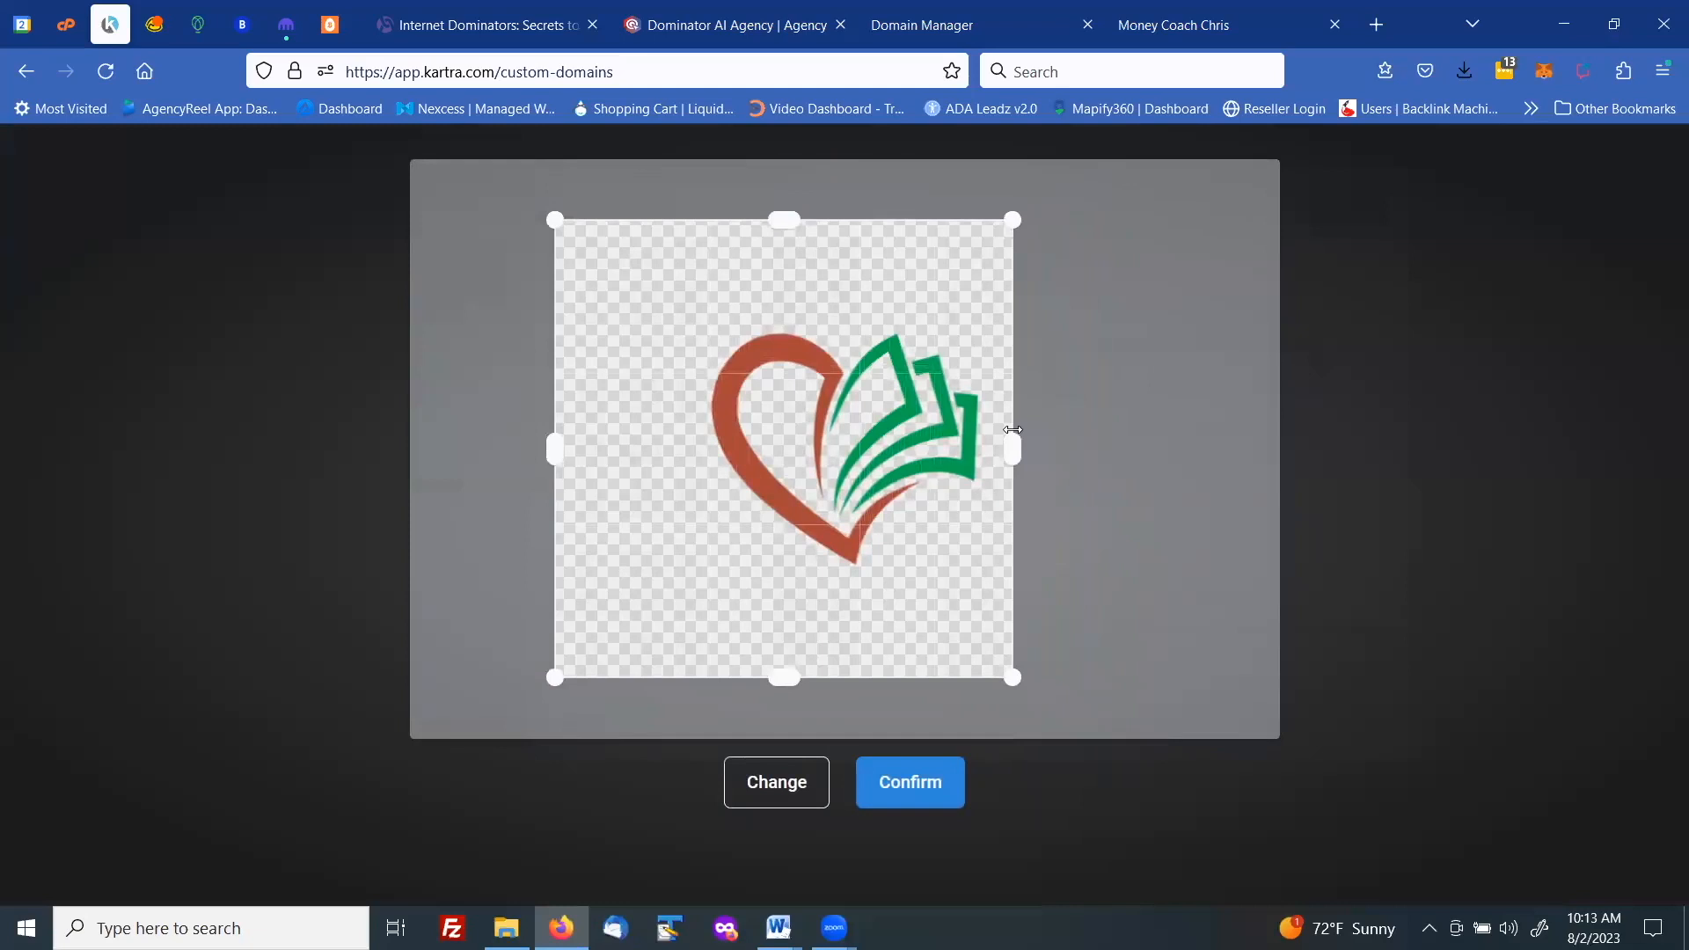
drag(557, 447, 698, 429)
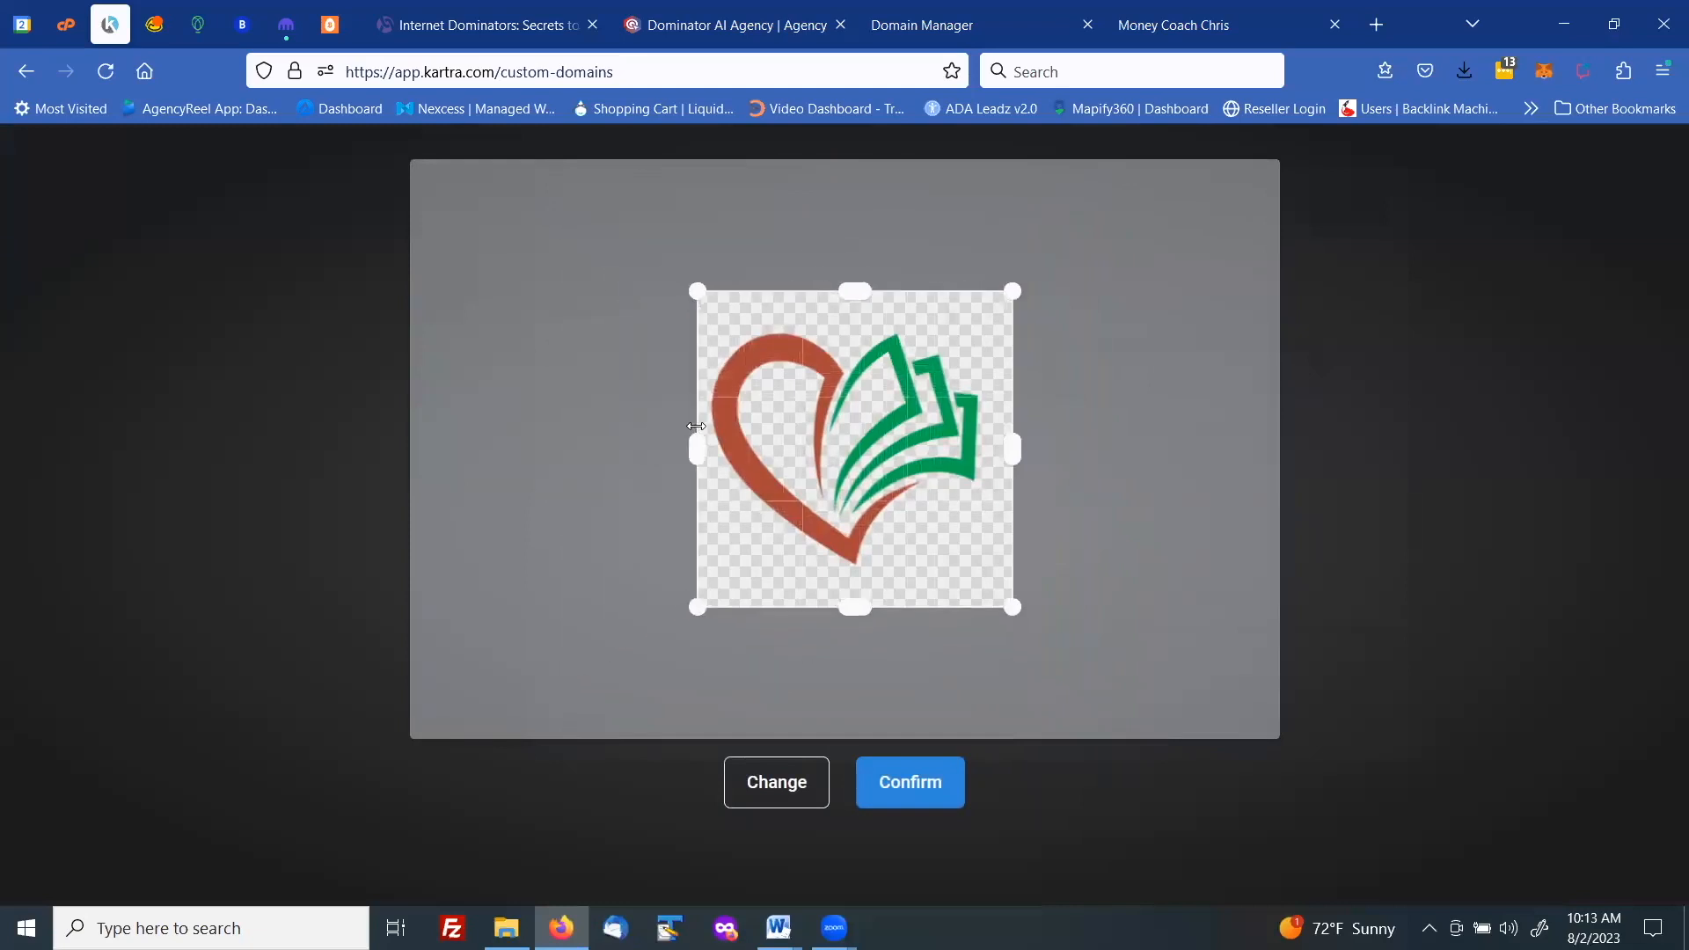
drag(1008, 452, 992, 454)
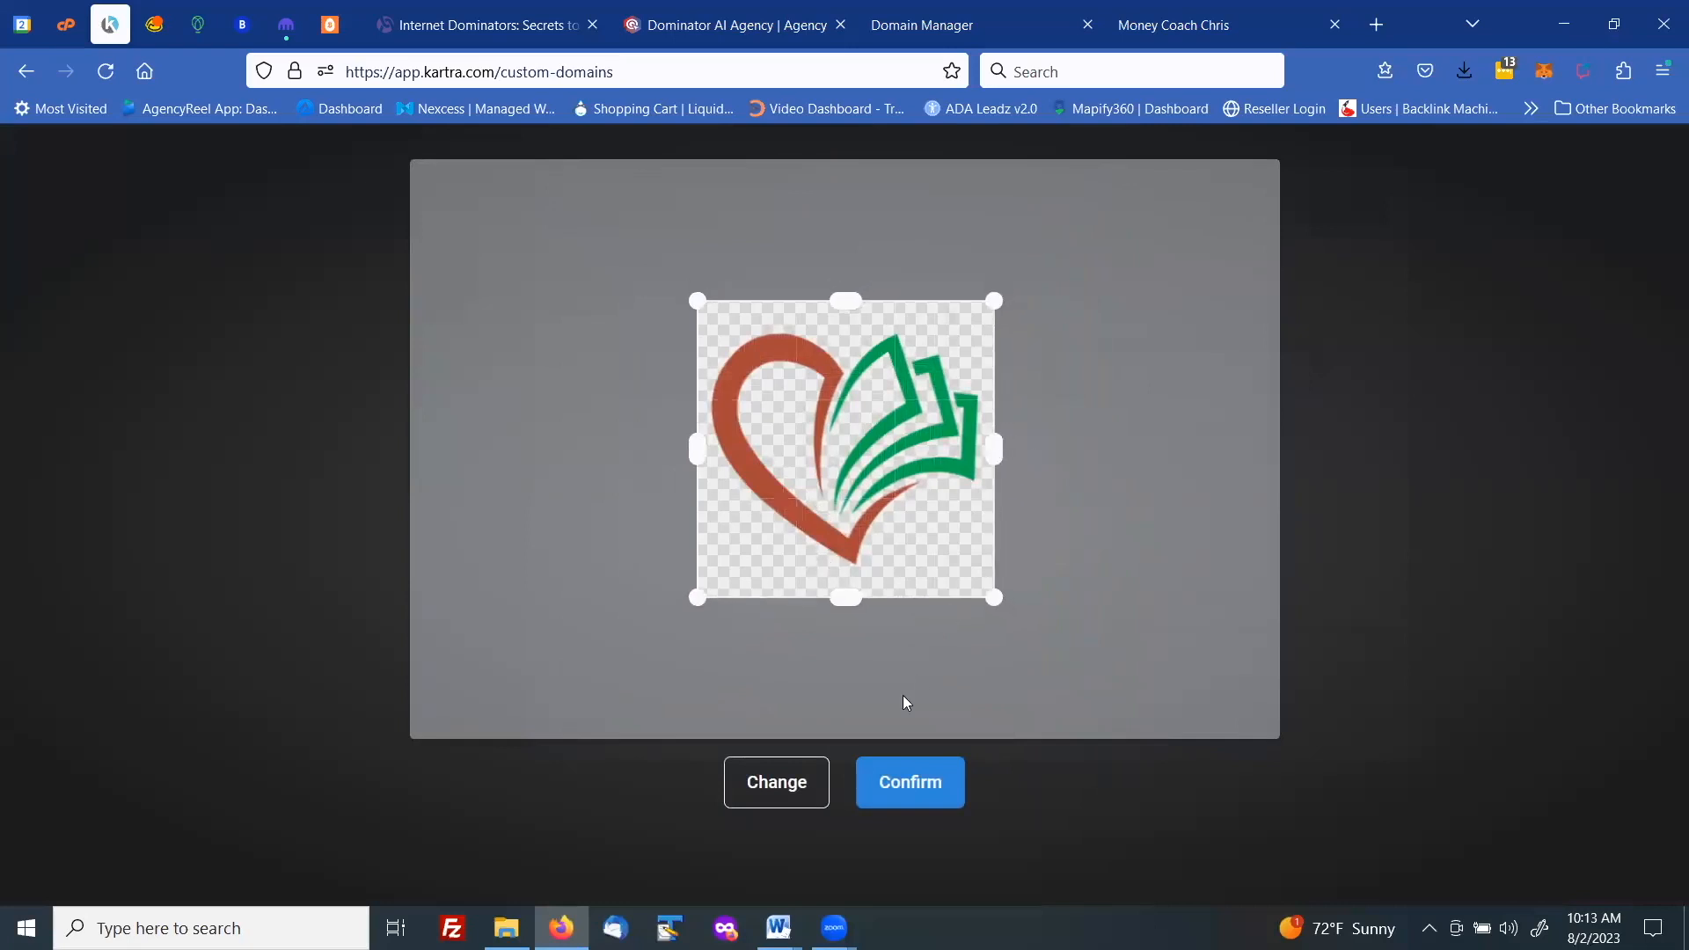
click(895, 795)
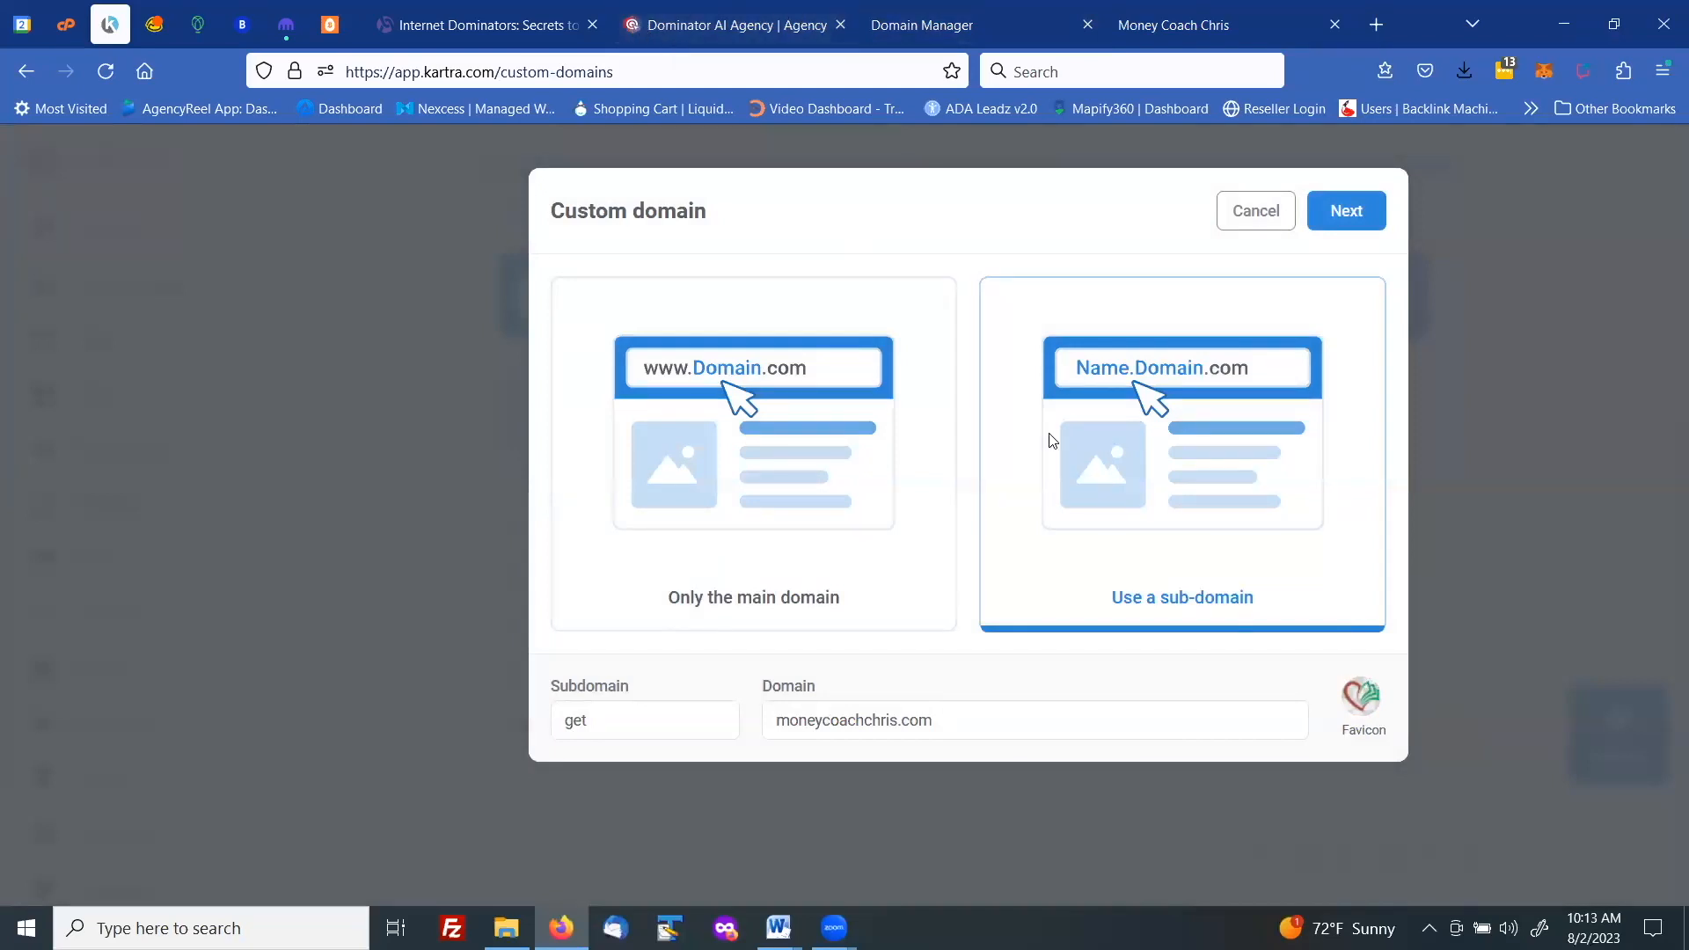
click(1341, 217)
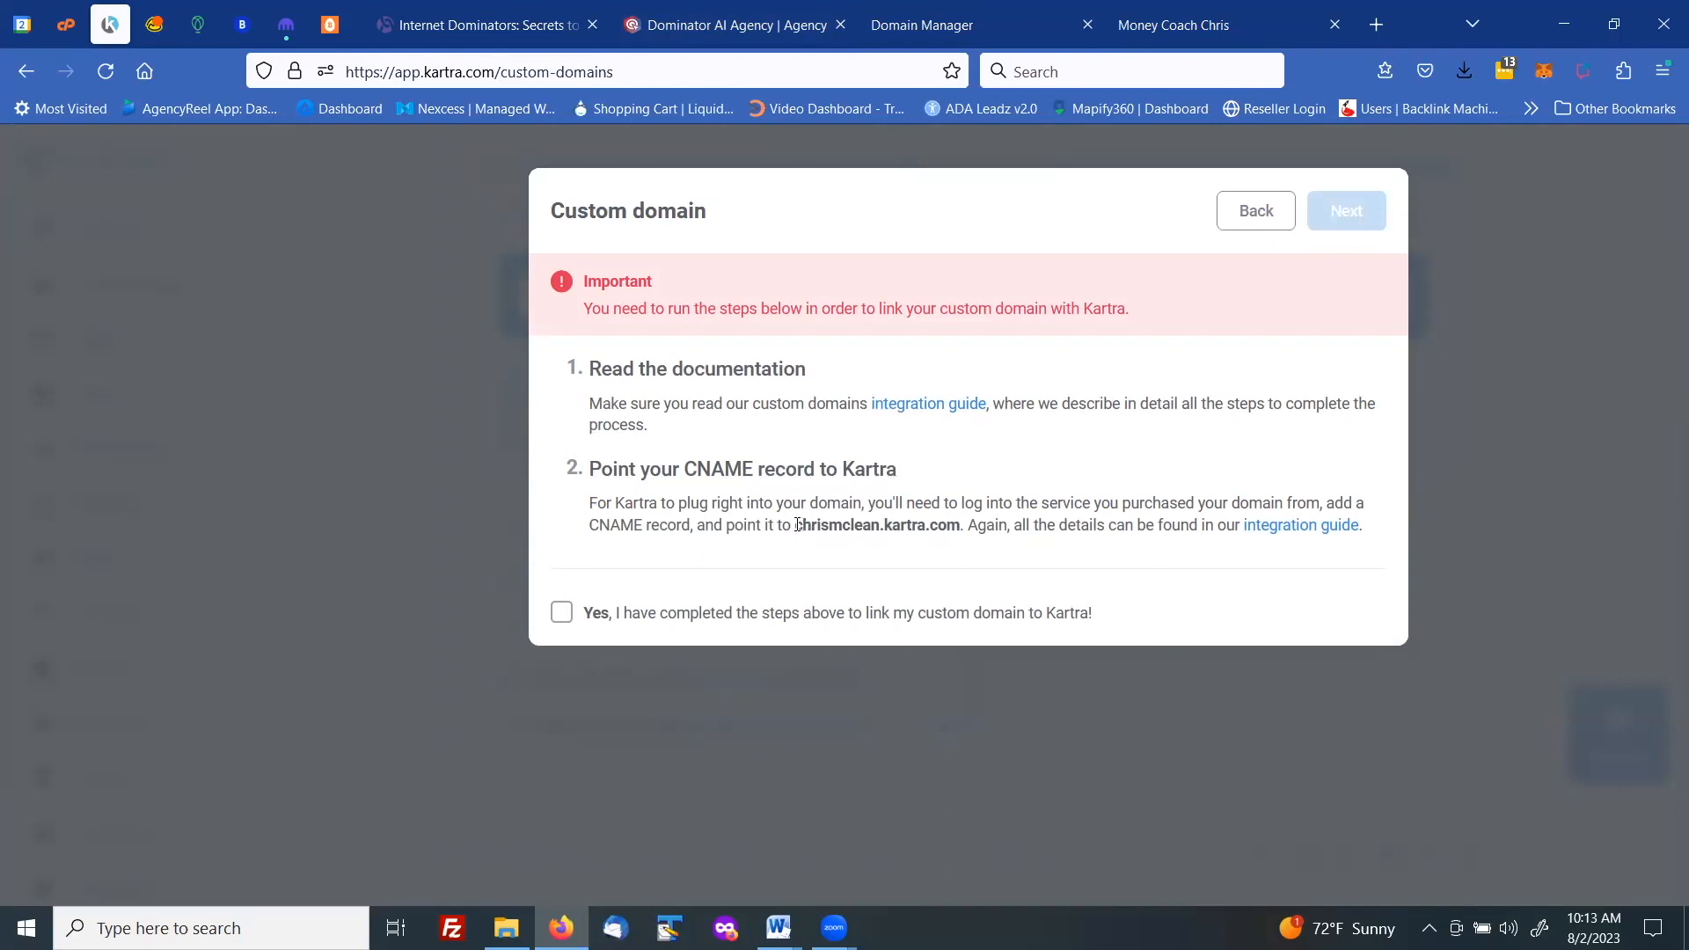
Copy the Kartra CNAME target address from the linking instructions, and confirm that the domain linking steps are completed
drag(797, 525, 962, 527)
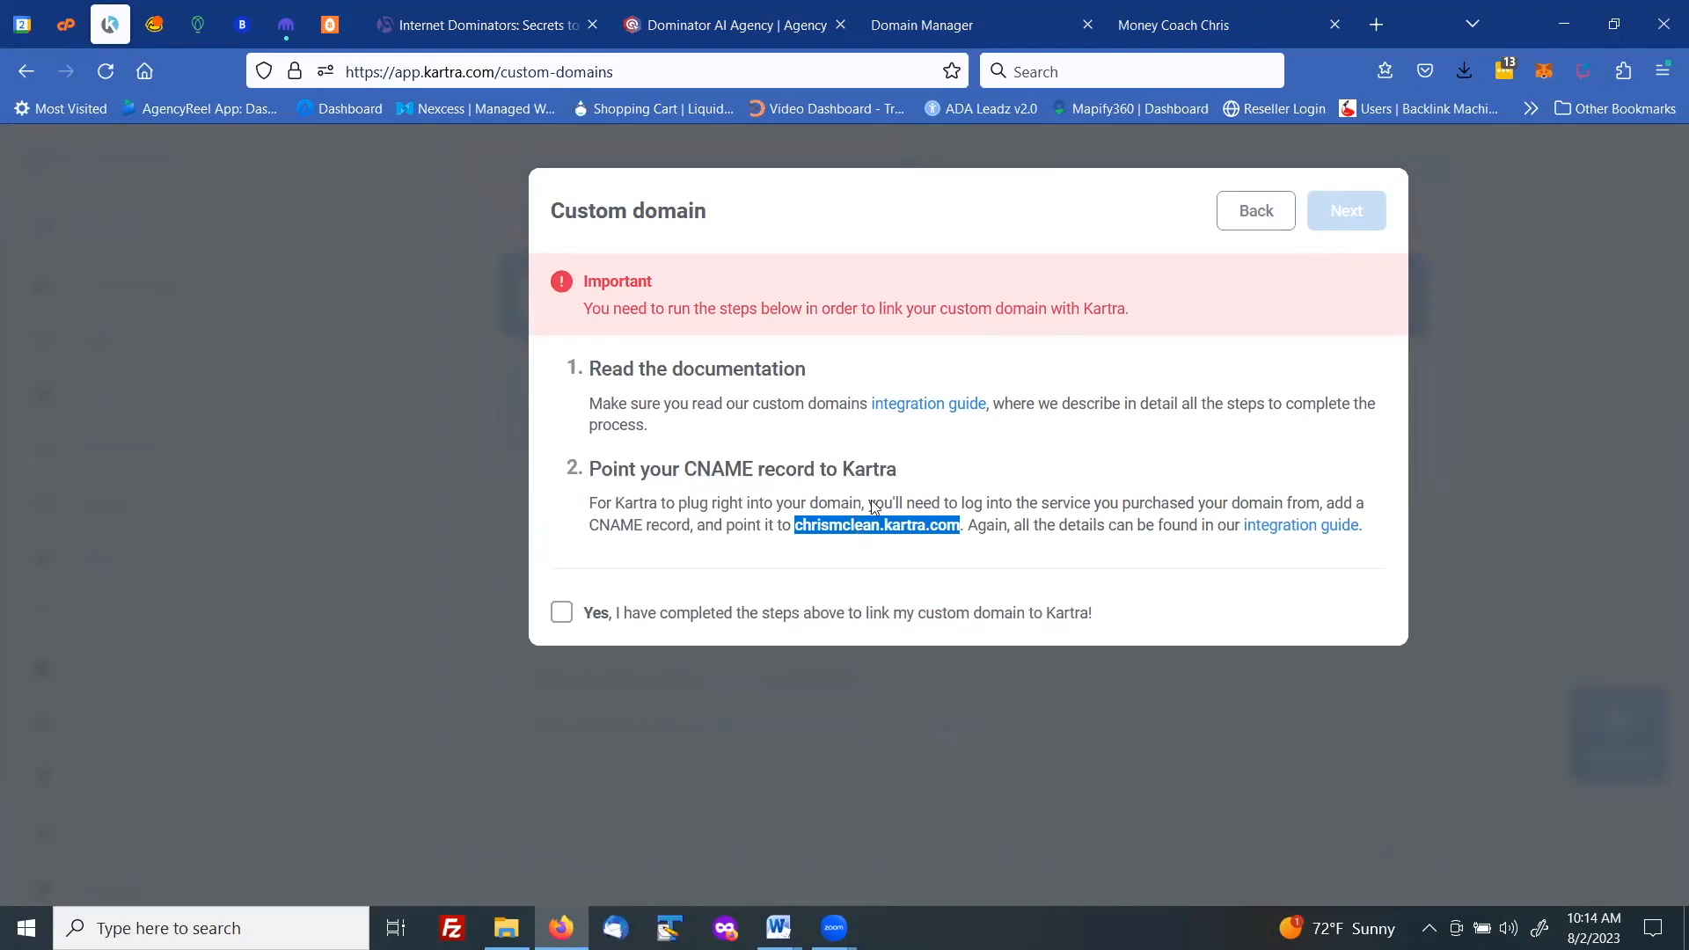
right_click(858, 523)
click(887, 252)
click(561, 614)
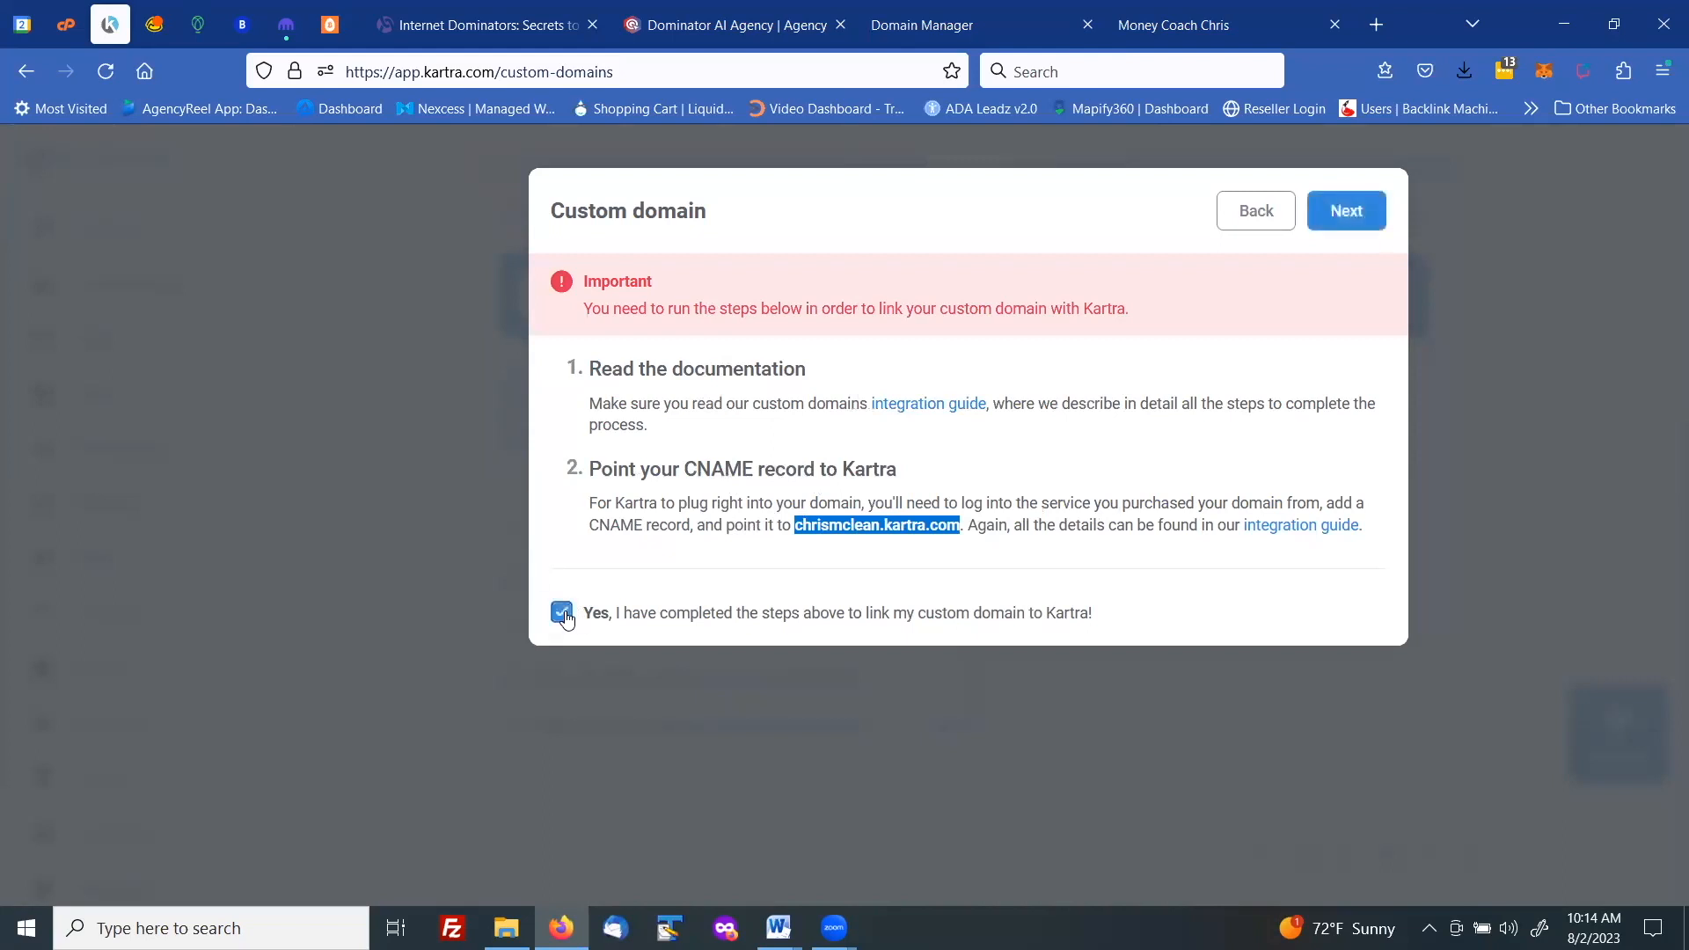
click(1352, 218)
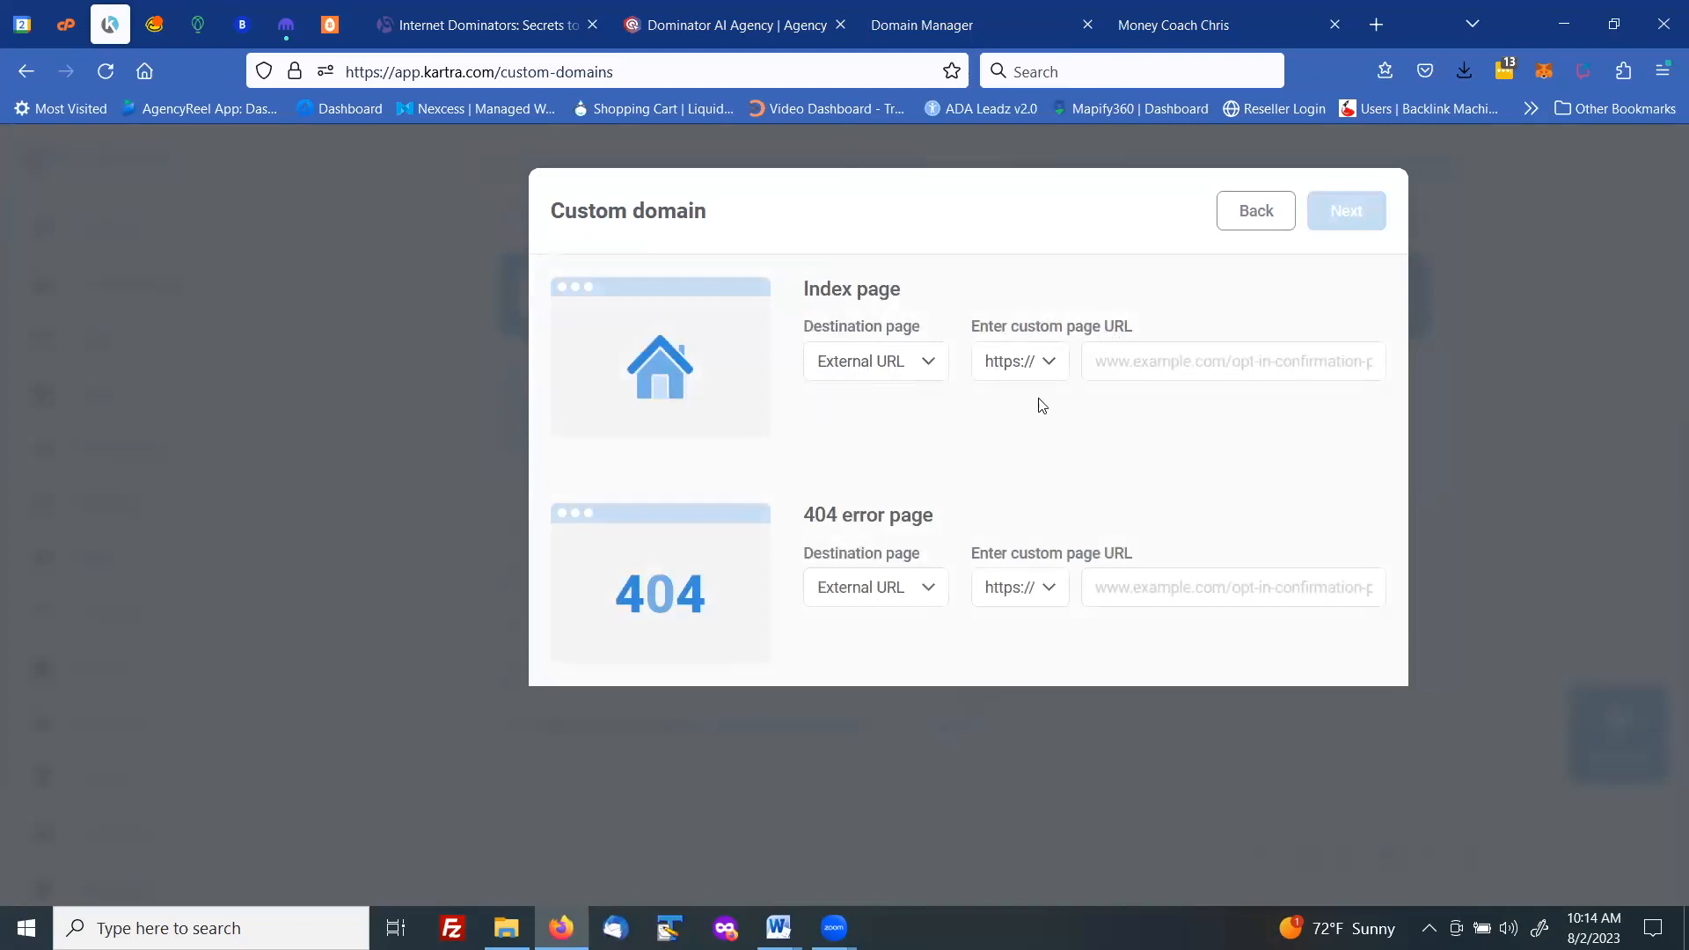
click(1121, 361)
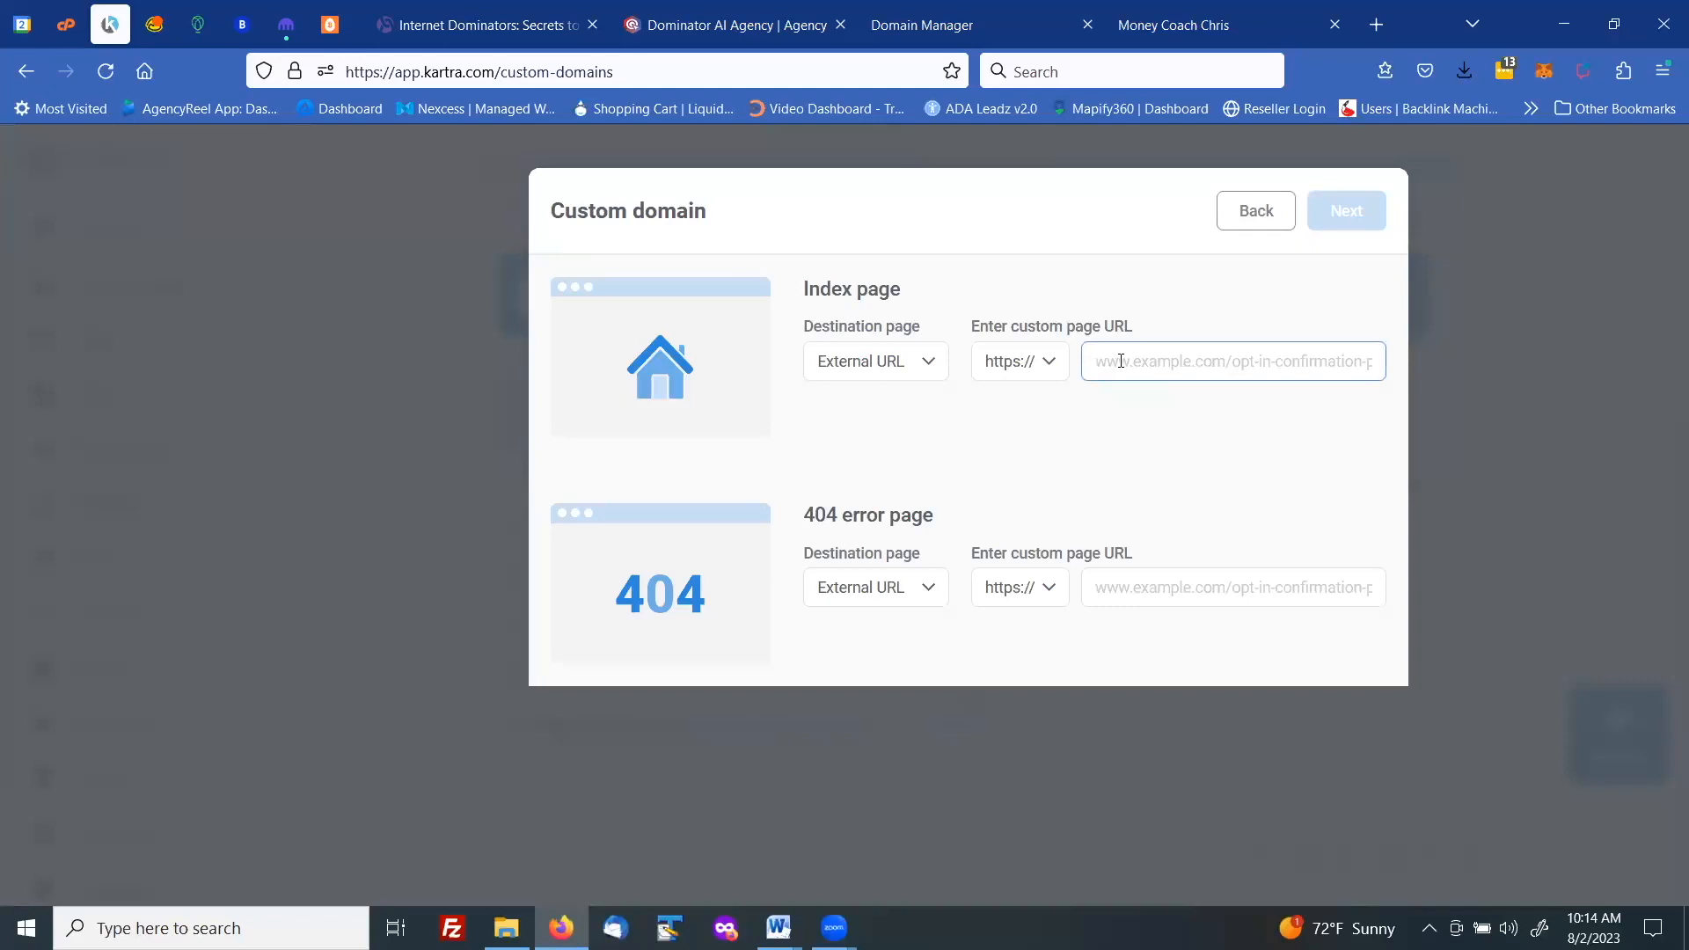
text(money)
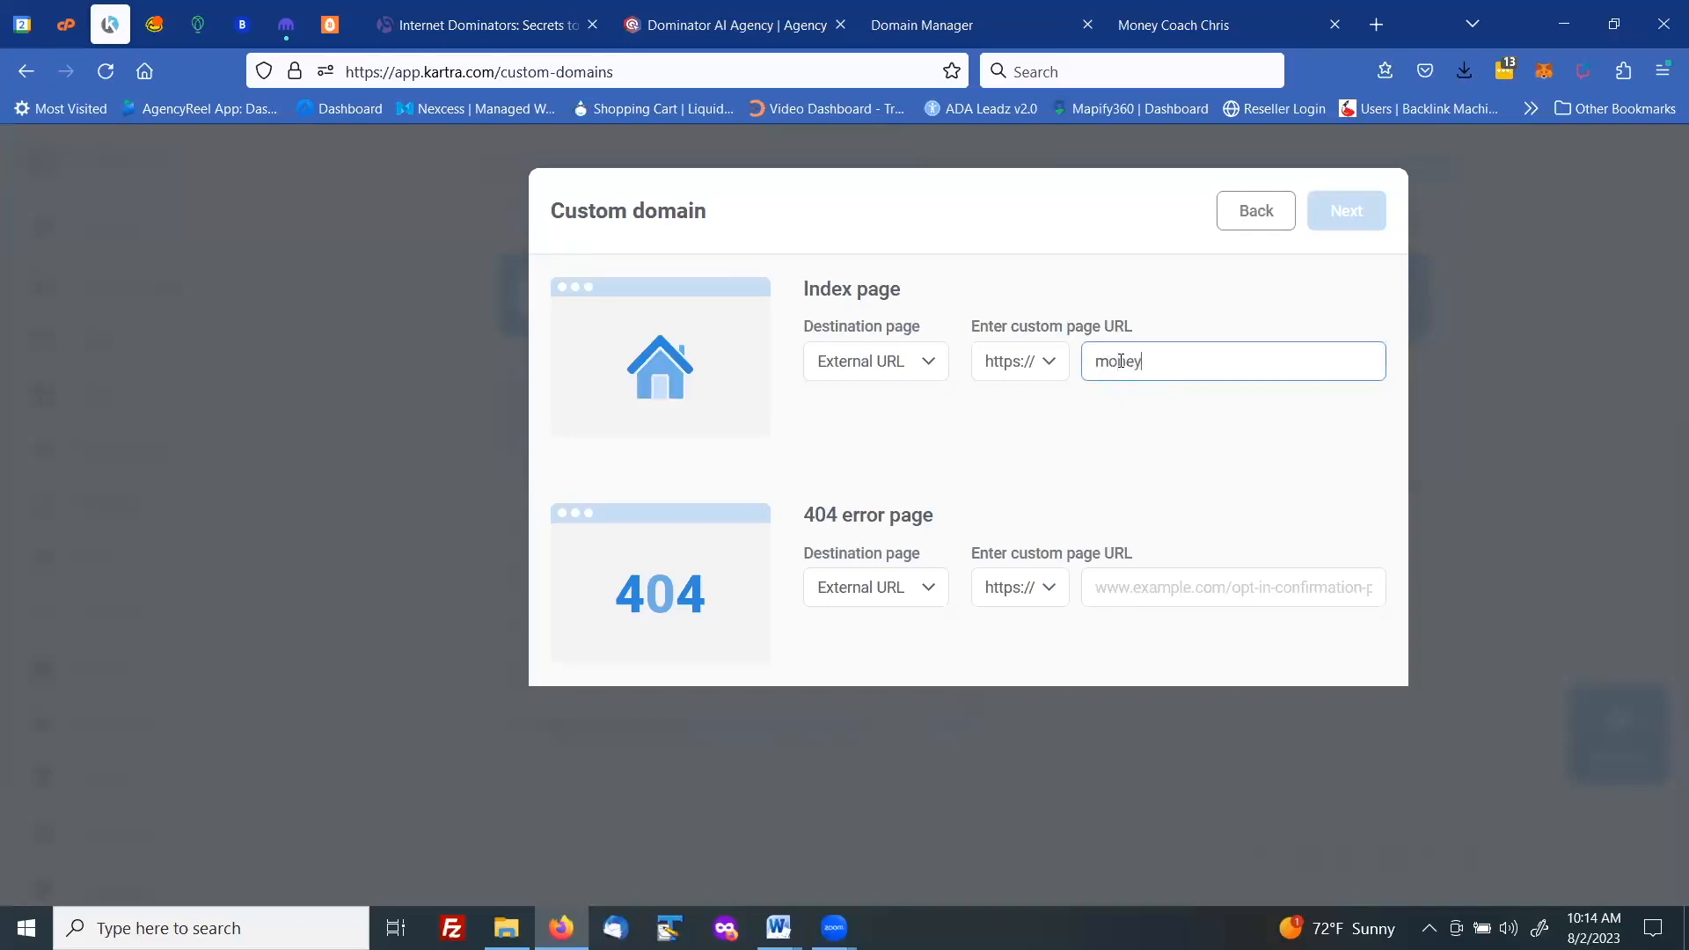
text(coachchris.com)
click(930, 373)
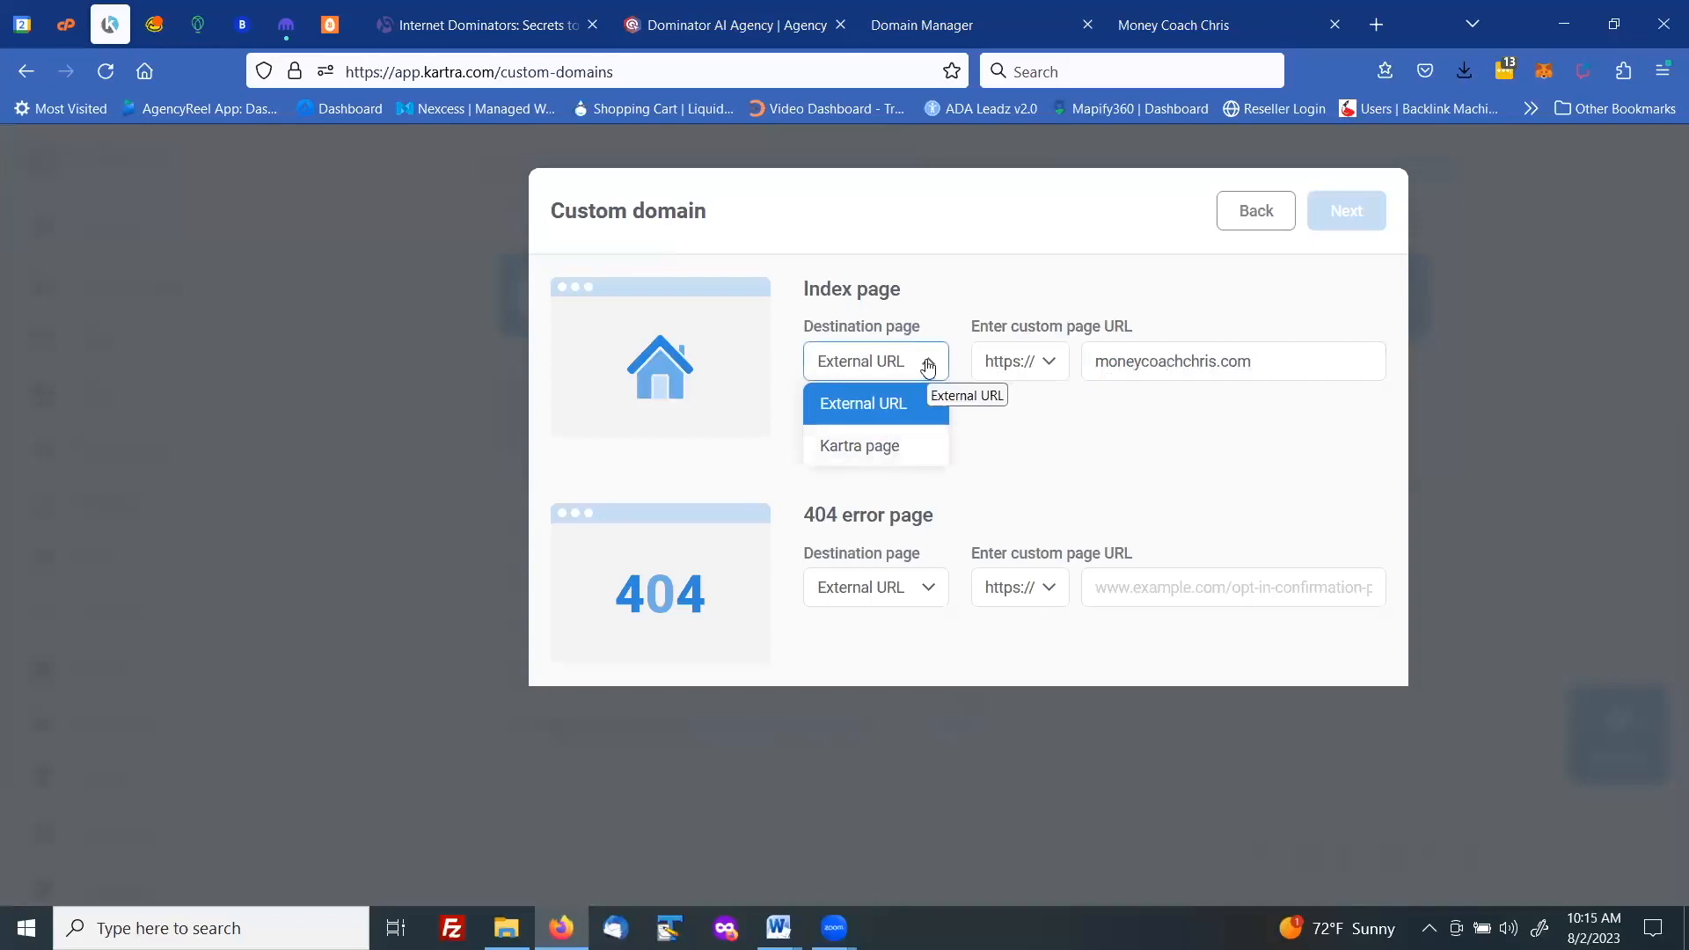
click(894, 364)
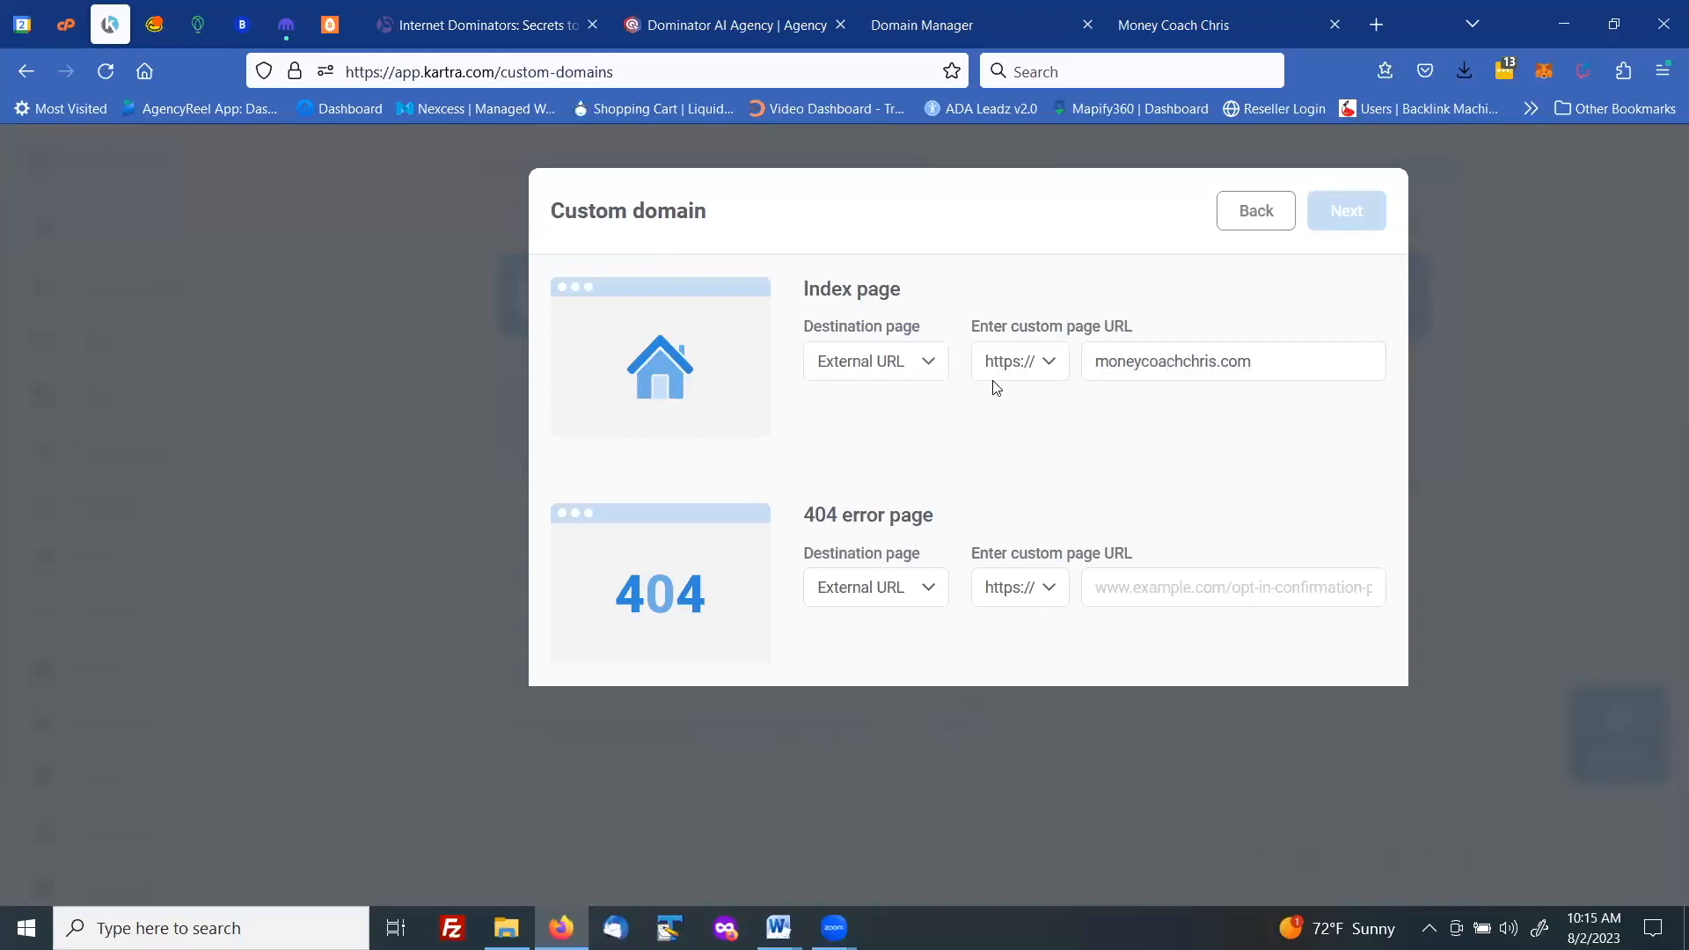
click(1111, 588)
text(mone)
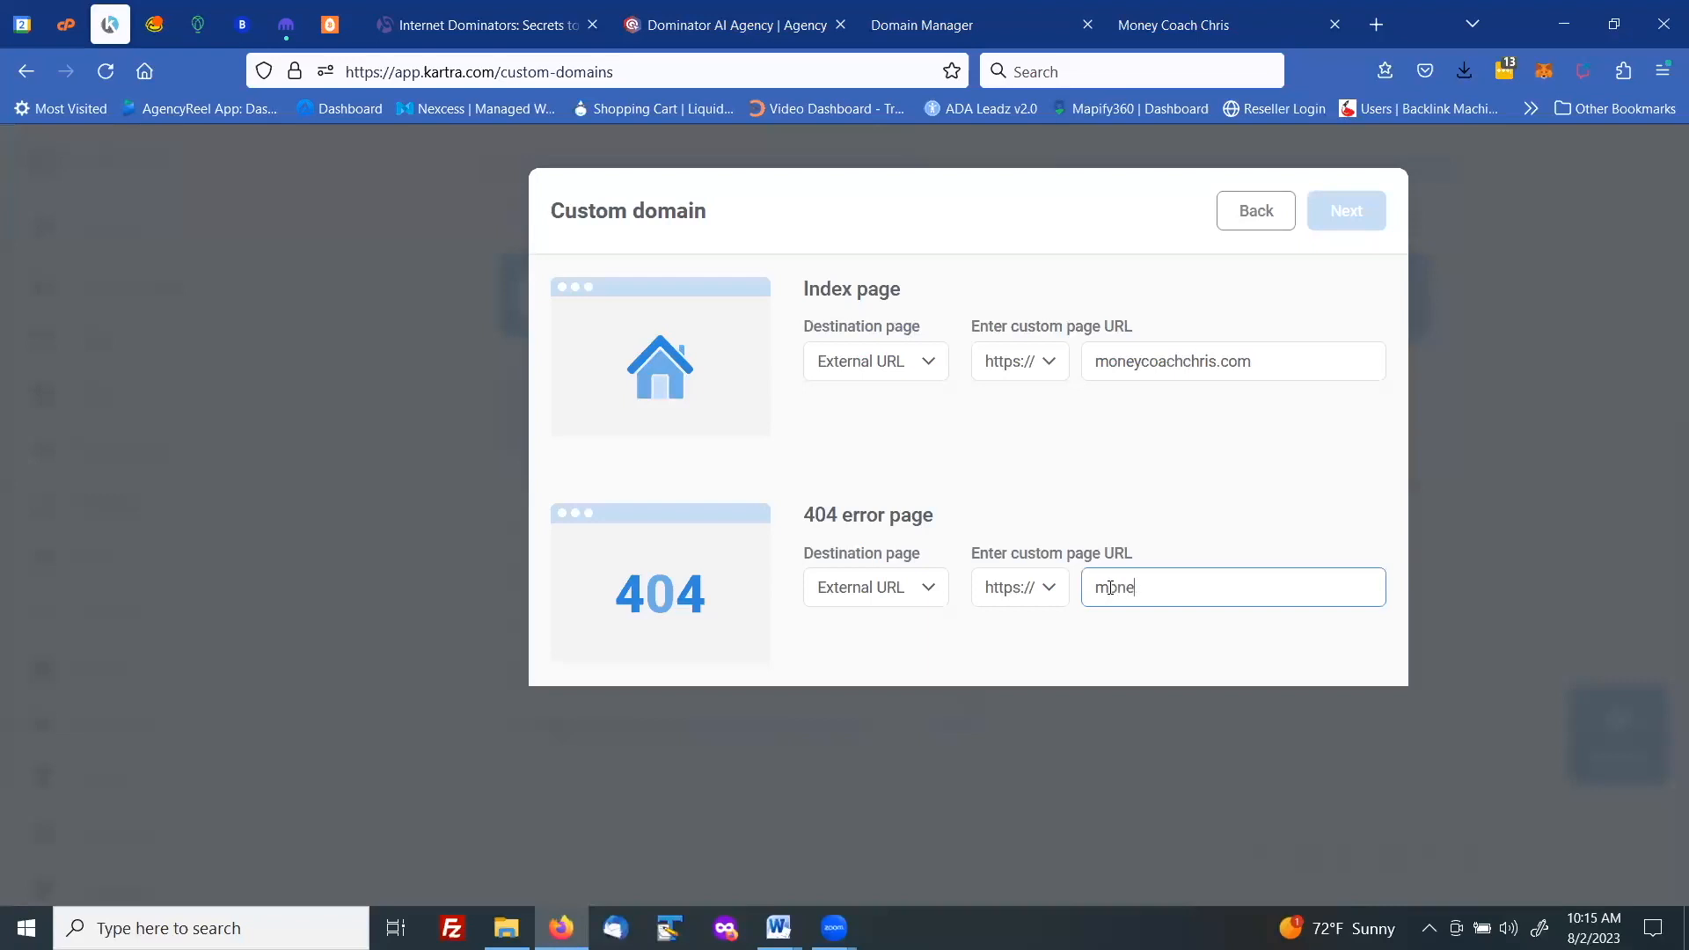
text(ycoachchris.com)
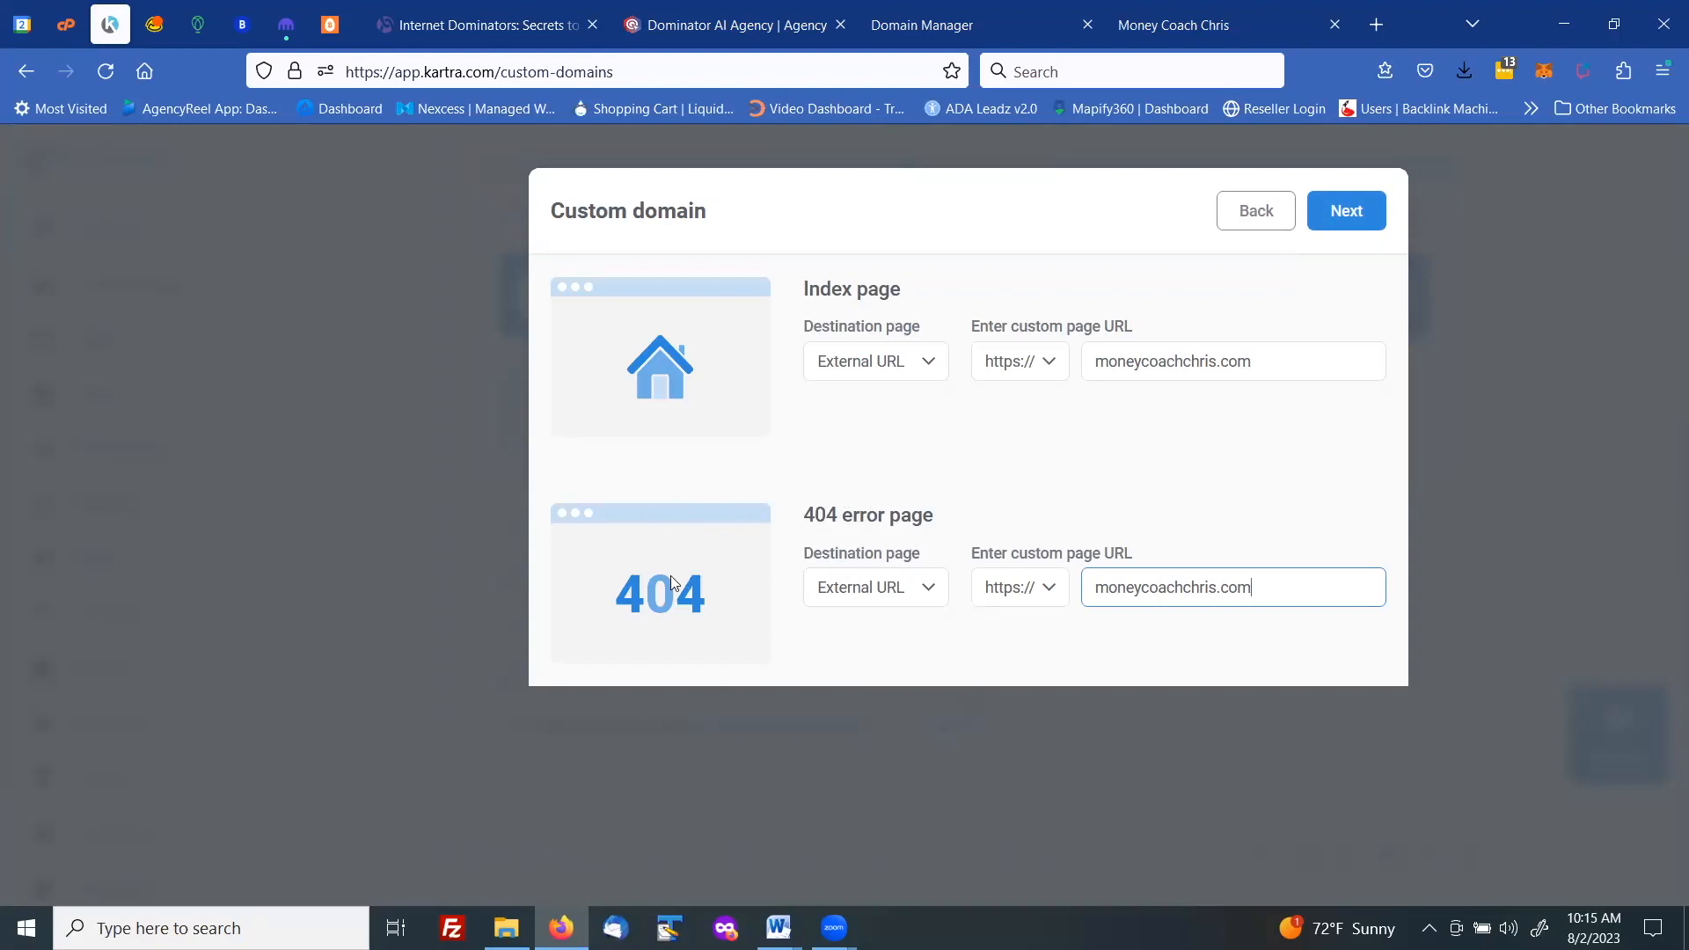
click(1344, 219)
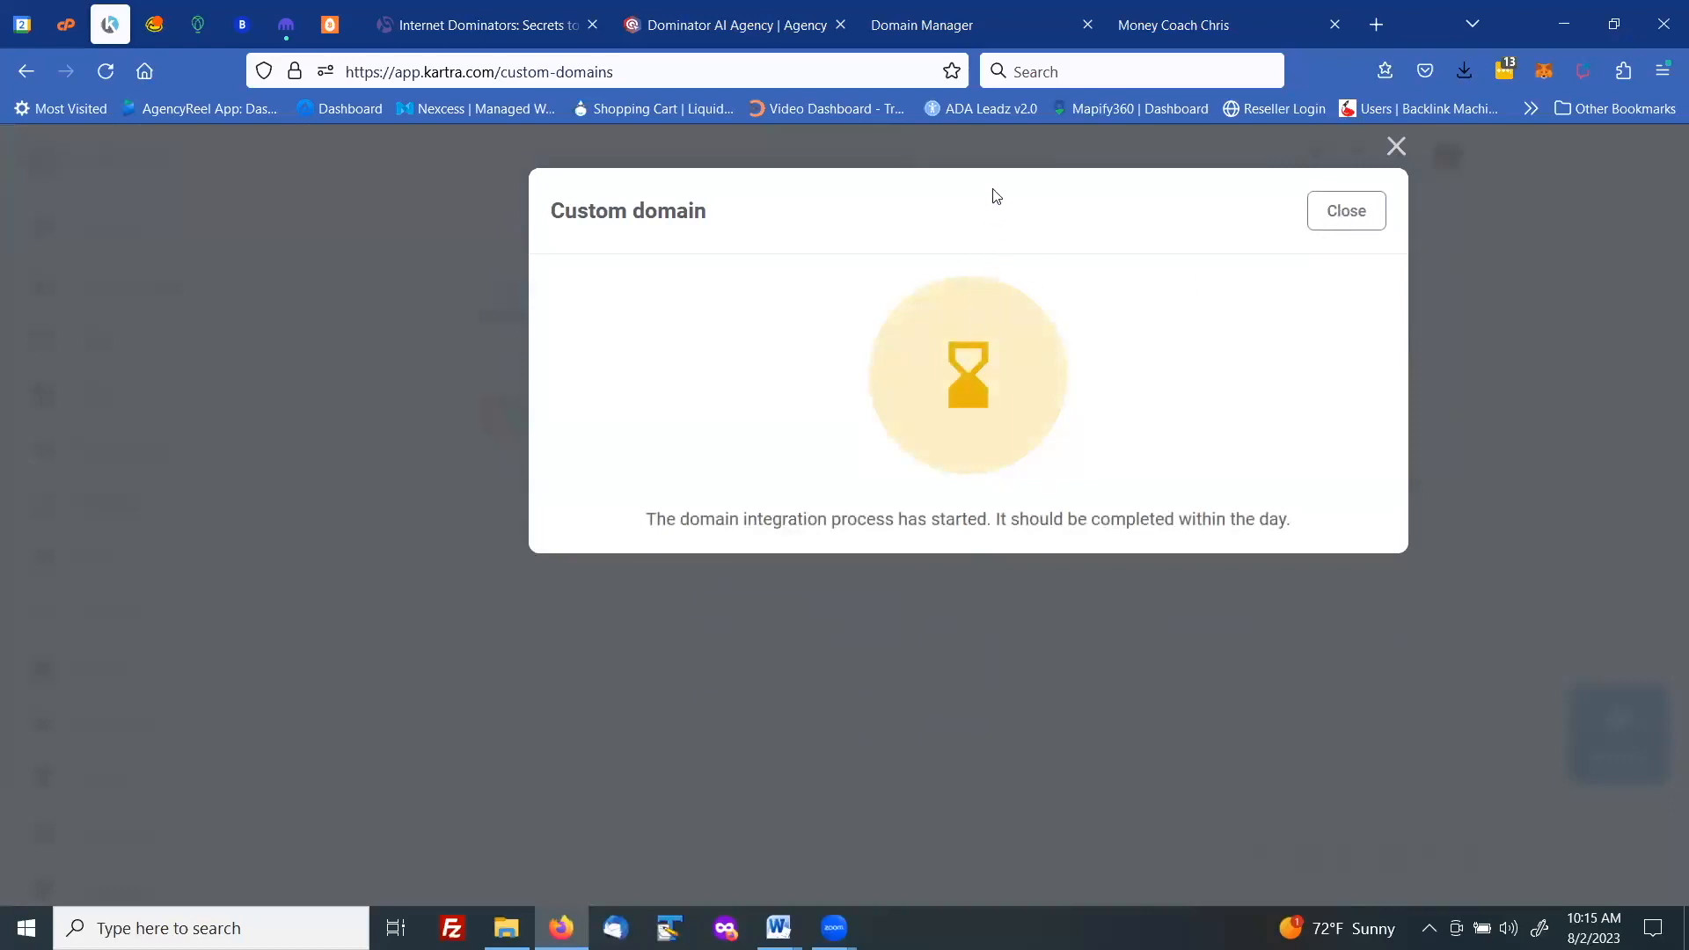
Switch to the Domain Manager and open the DNS management of moneycoachchris.com
click(961, 33)
click(275, 550)
scroll(328, 396, down, 7)
scroll(309, 408, up, 8)
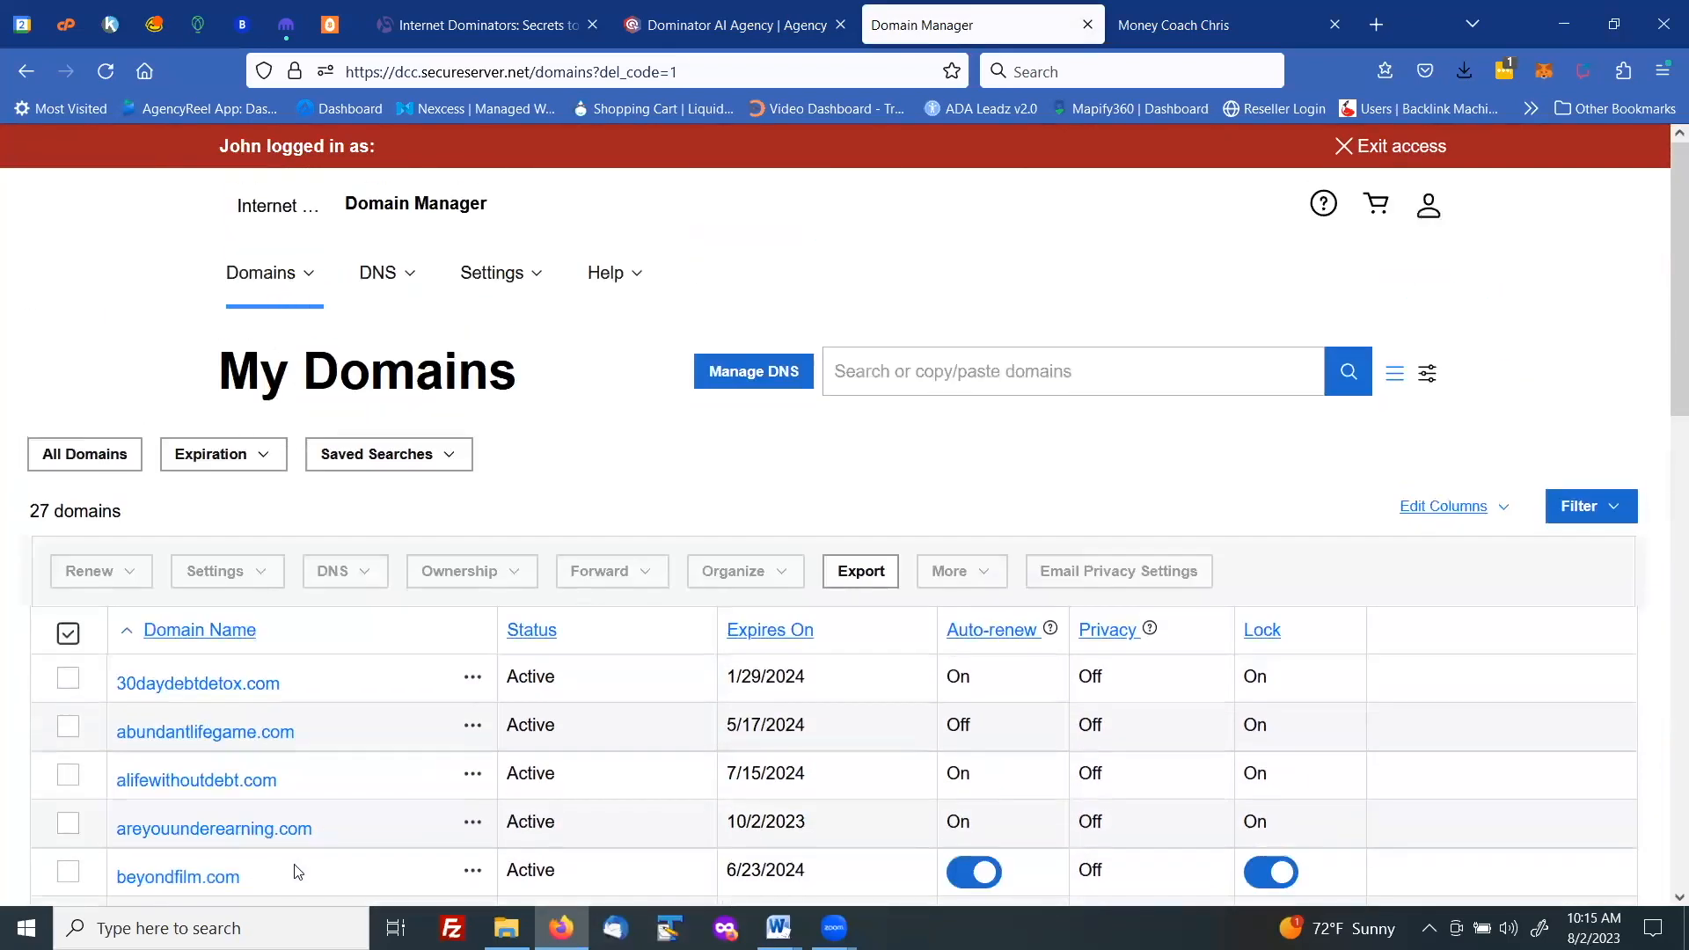
scroll(297, 871, down, 8)
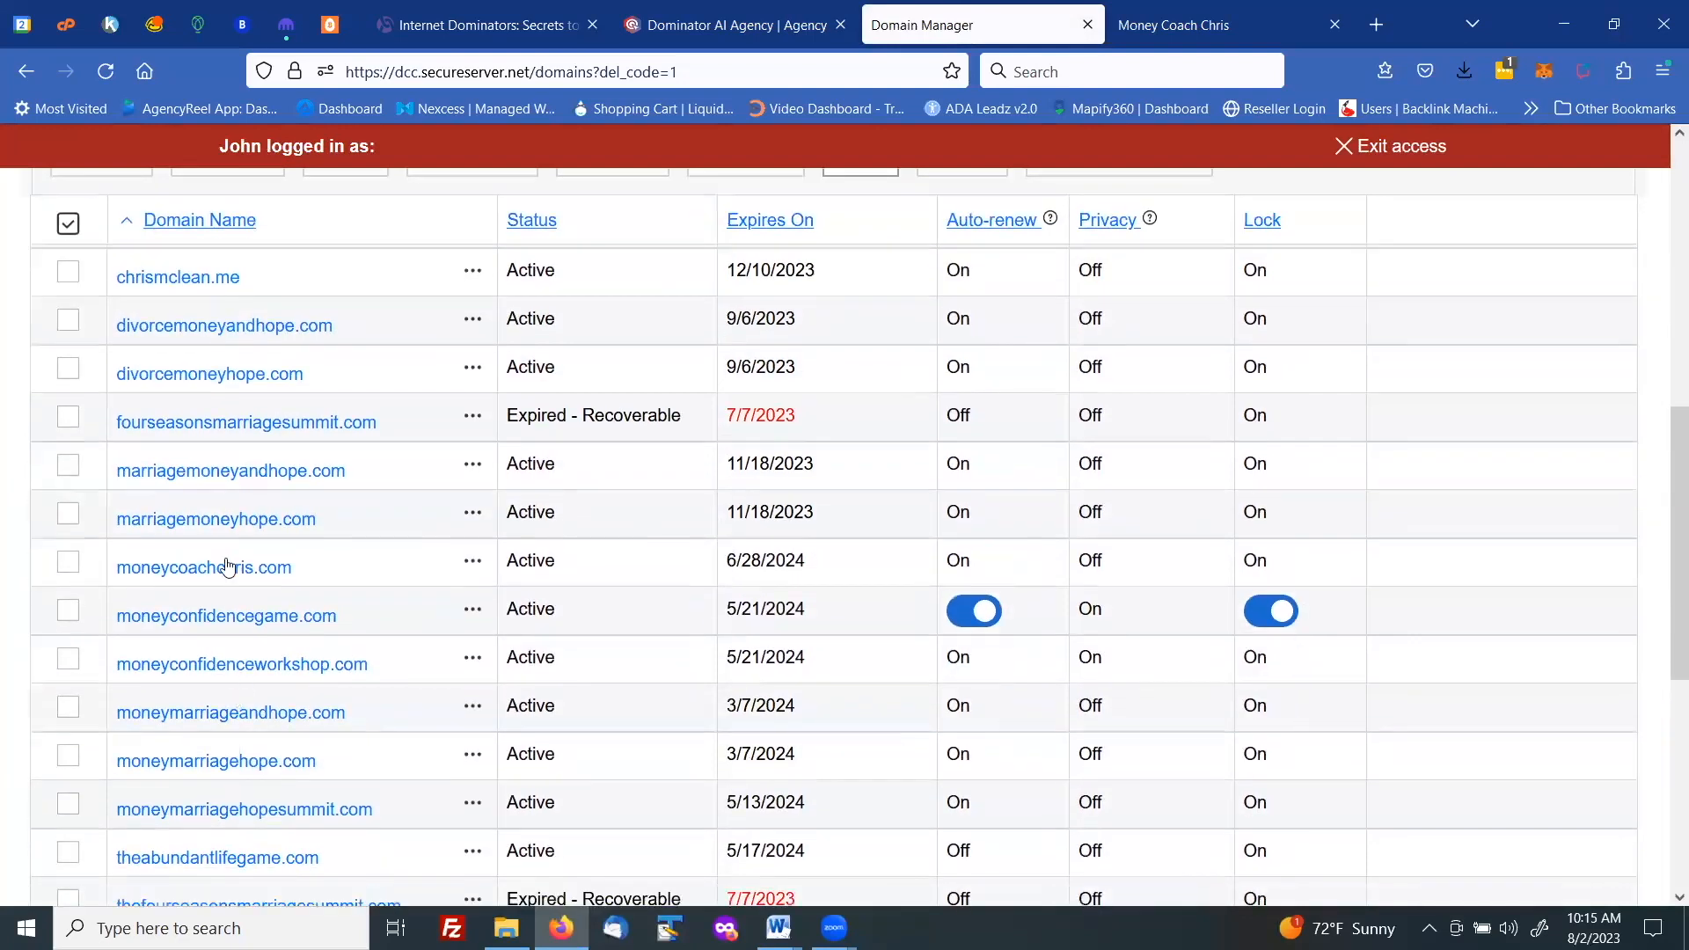
click(195, 569)
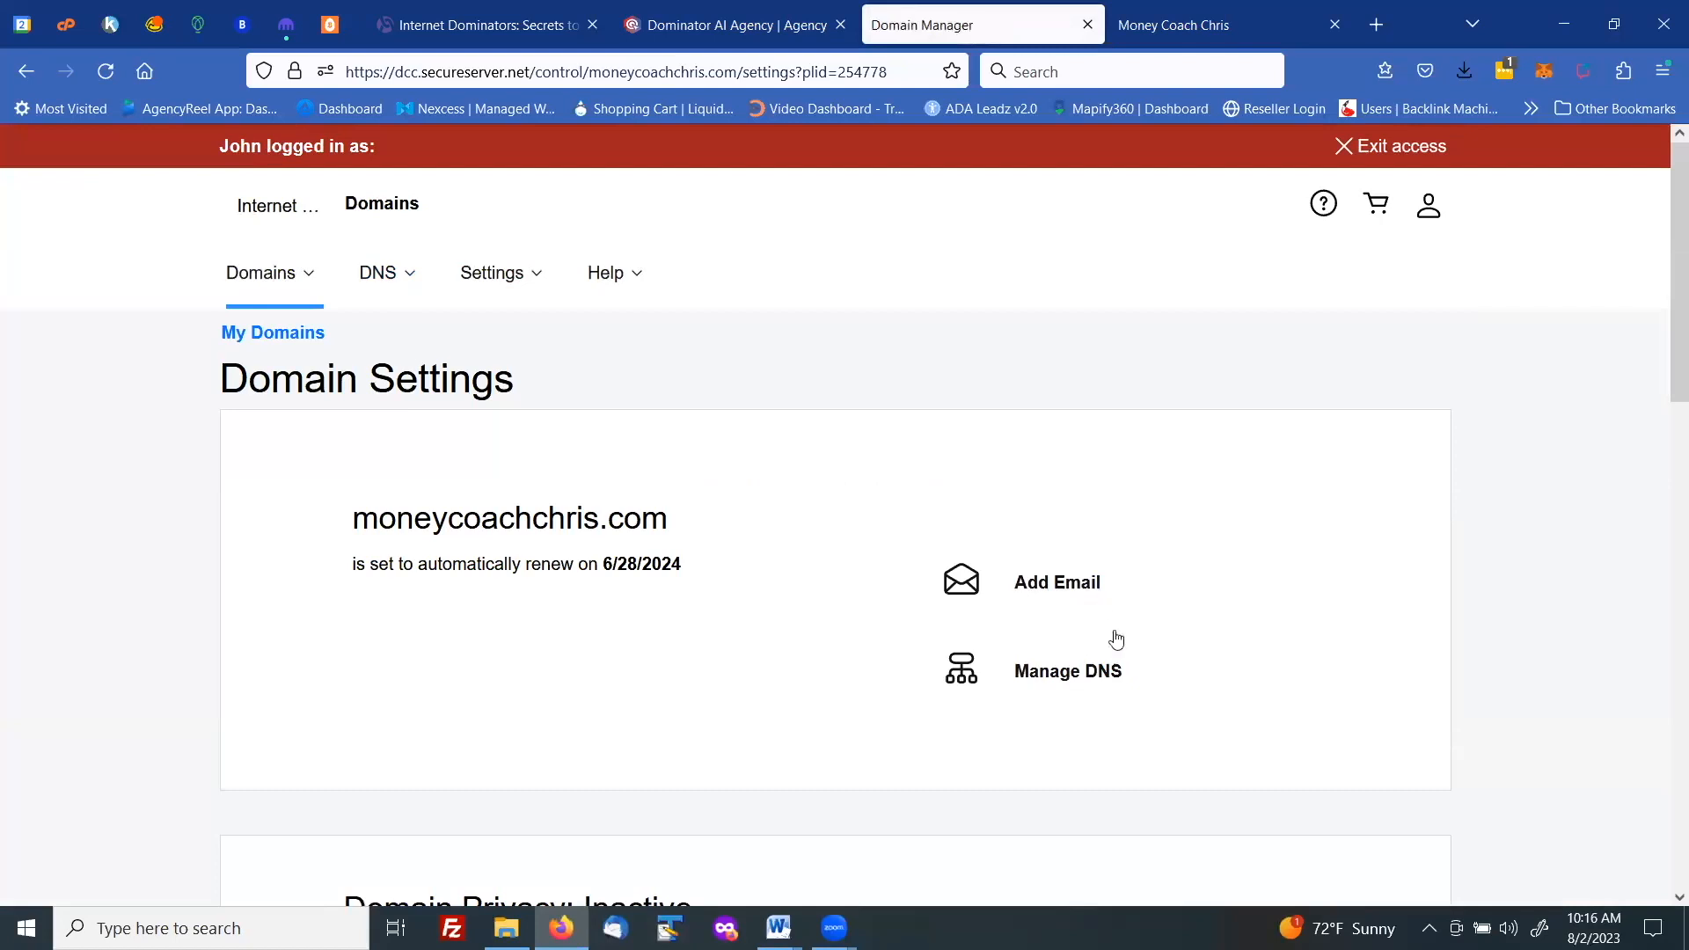
click(1060, 673)
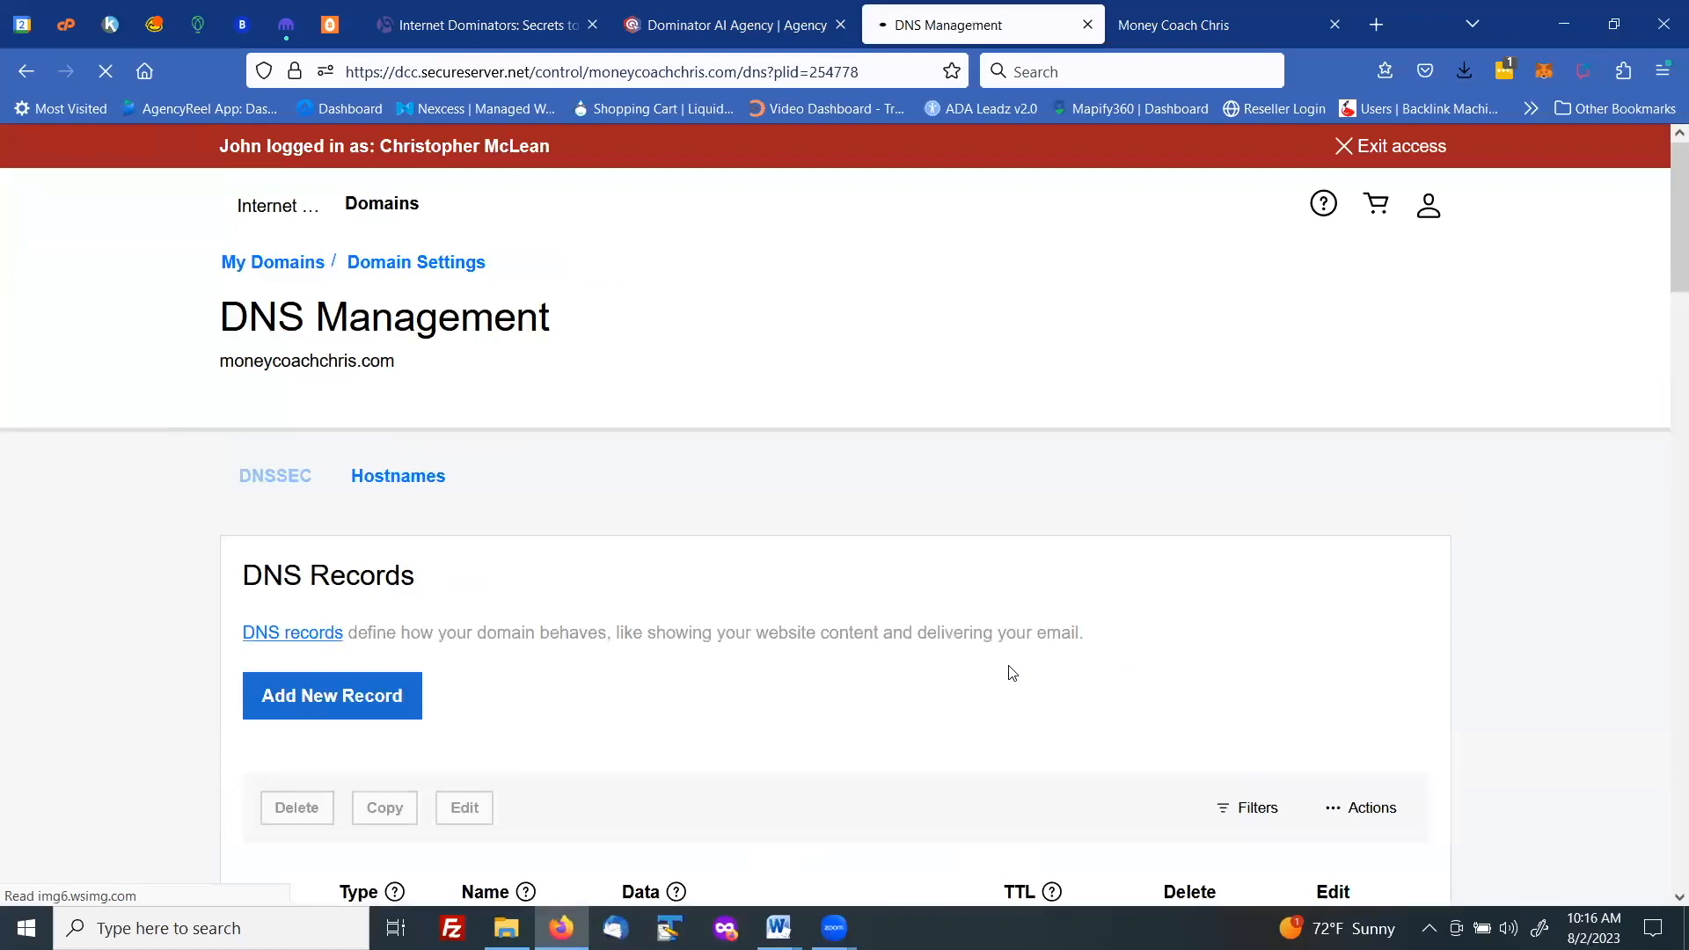
Add a new CNAME record named get.moneycoachchris.com, with the copied Kartra address as its value
scroll(743, 541, down, 2)
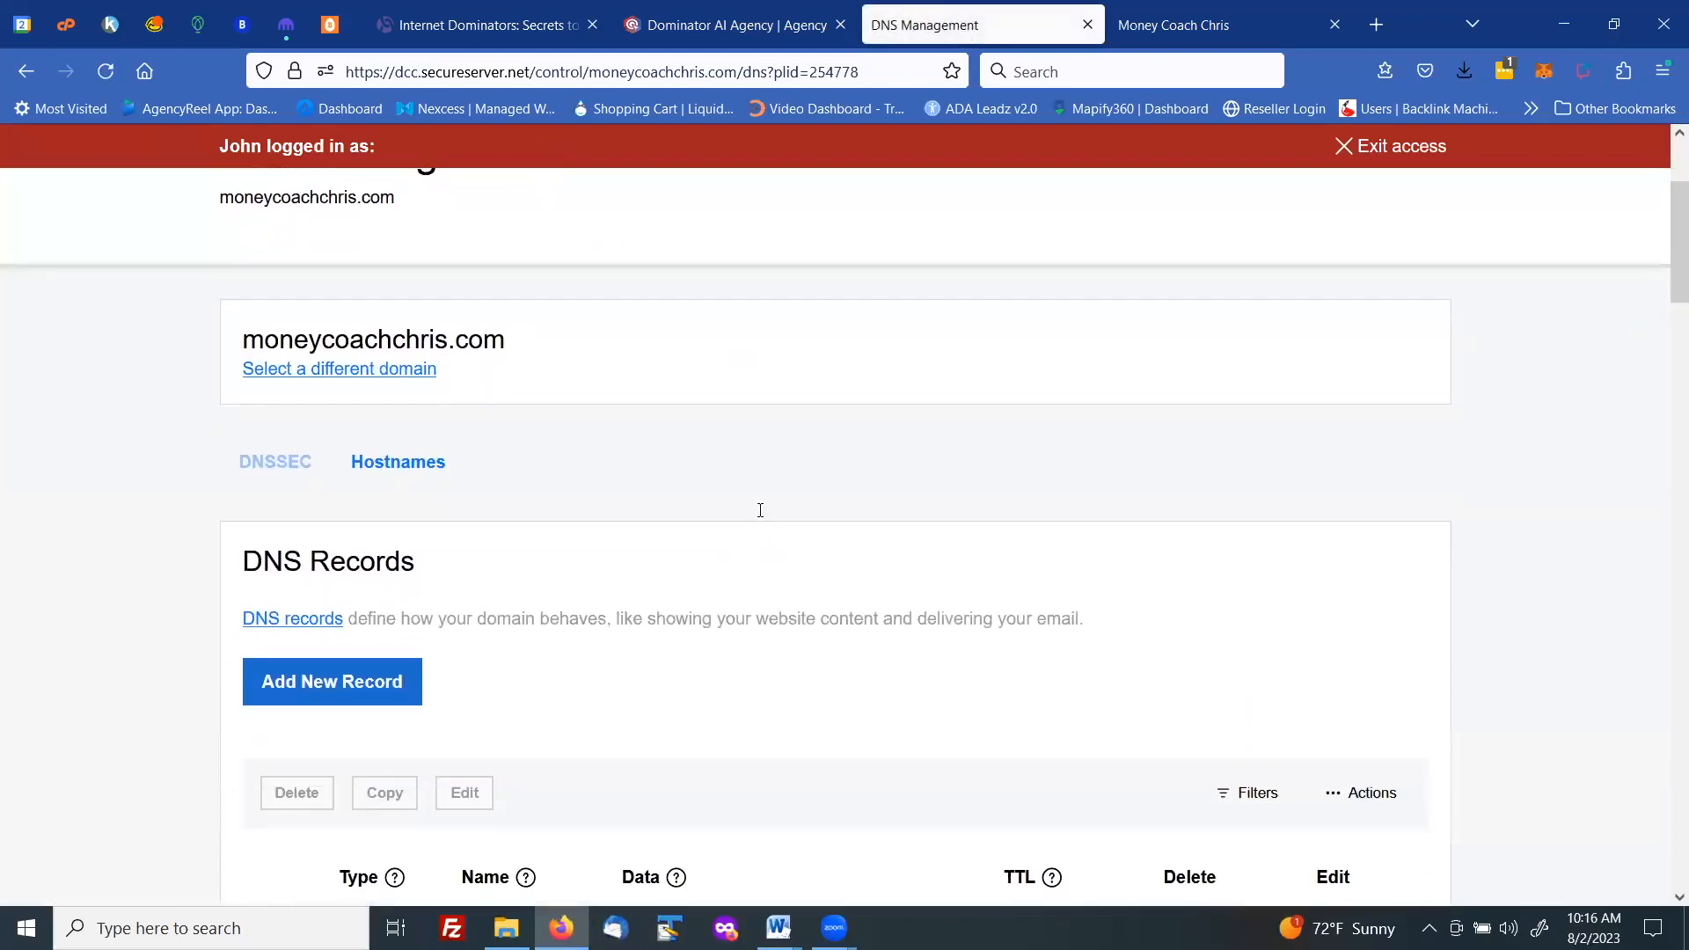
scroll(760, 510, down, 8)
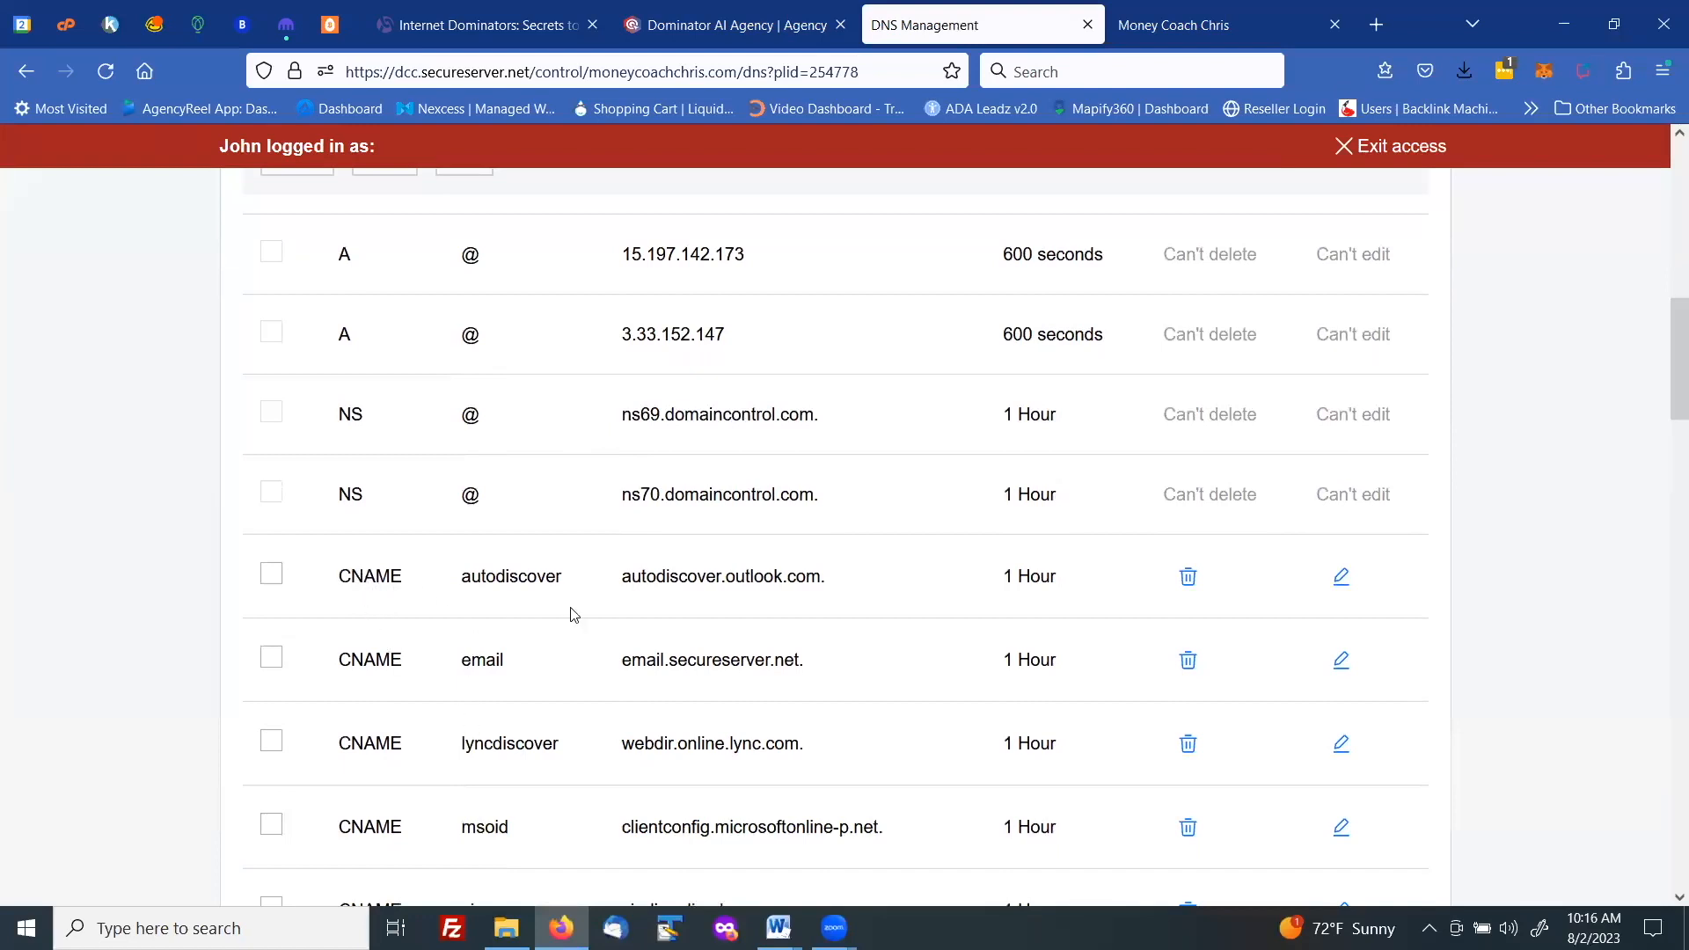
scroll(725, 600, up, 3)
scroll(725, 600, up, 3)
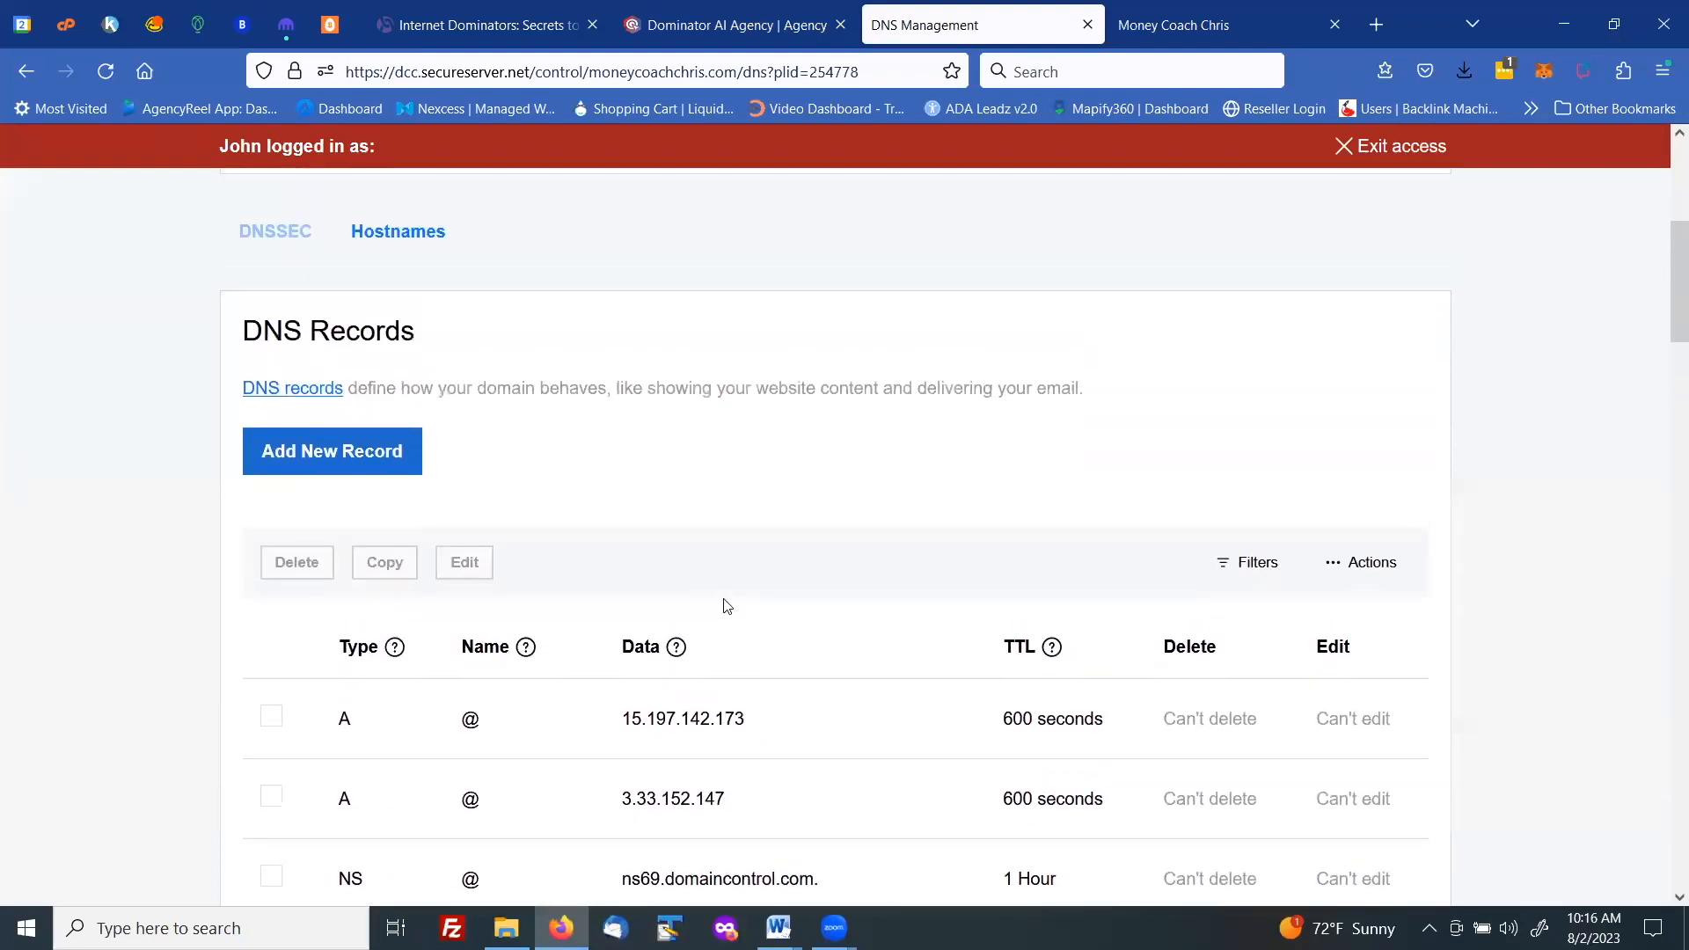
click(343, 462)
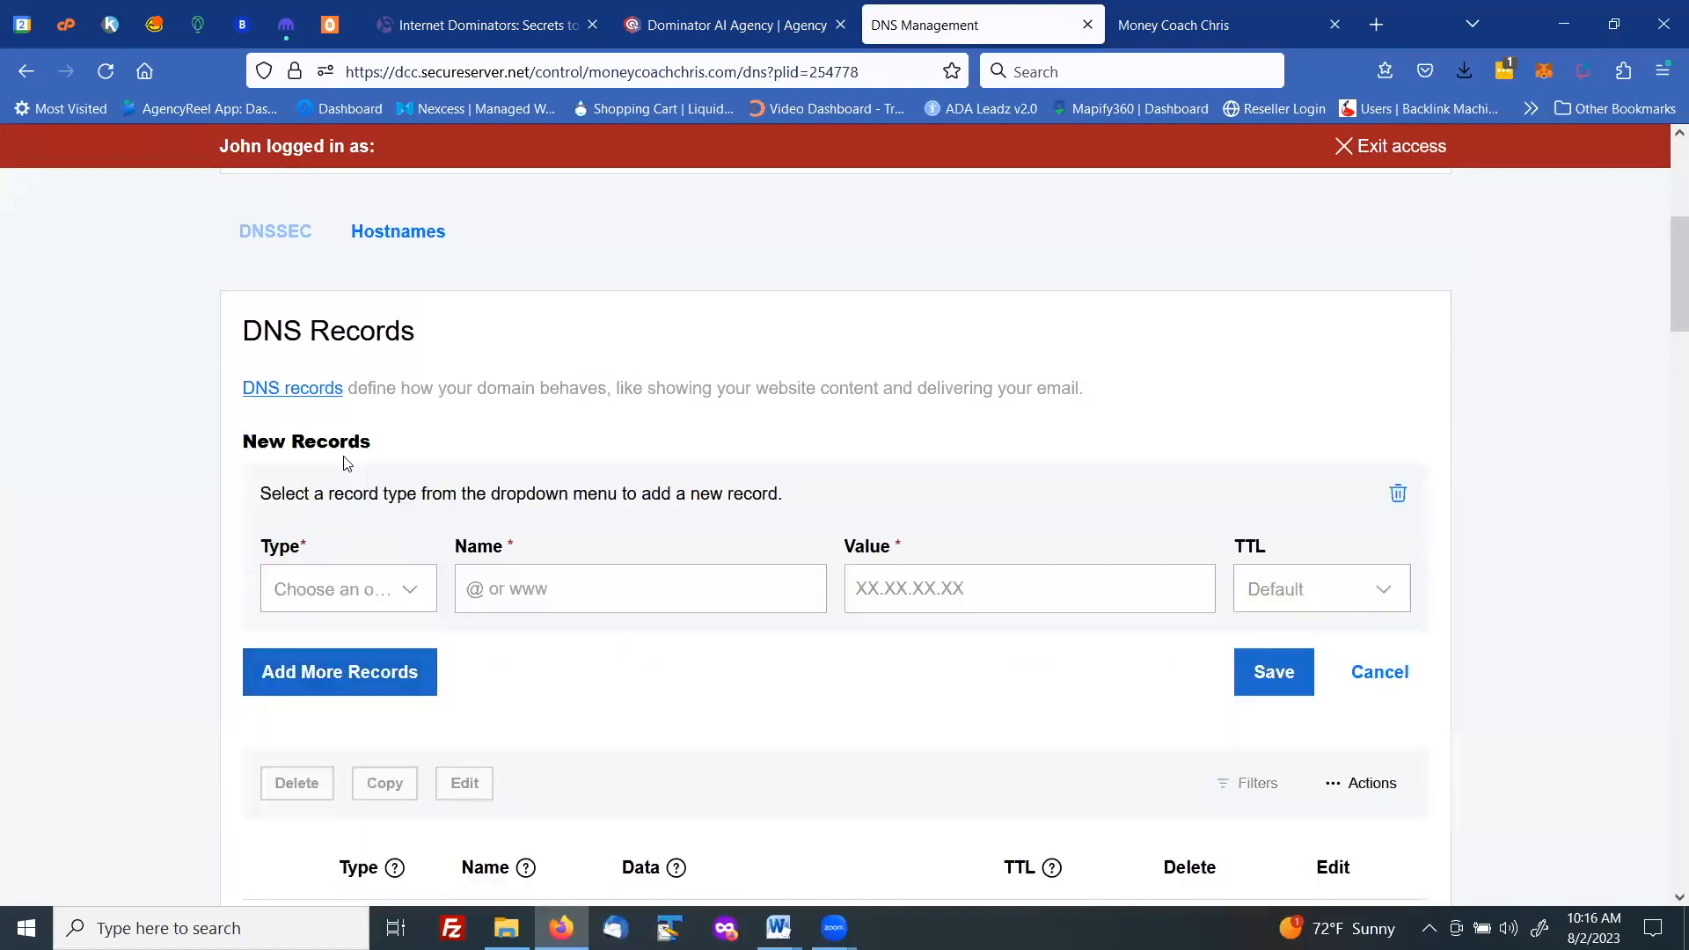
click(408, 587)
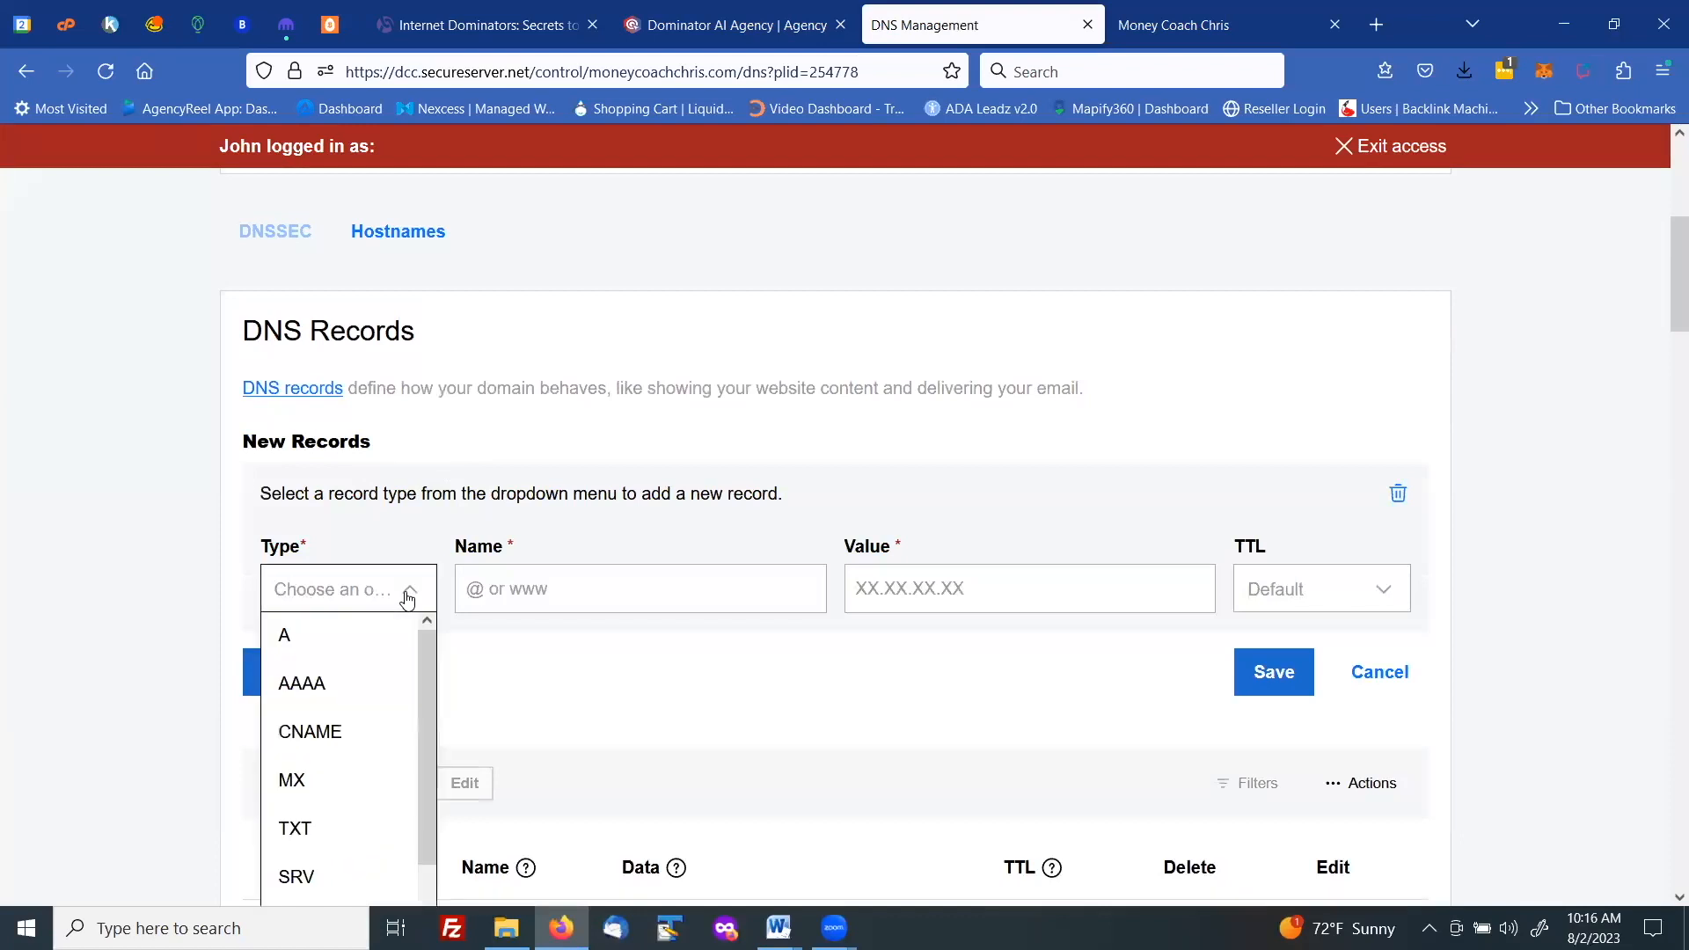
click(312, 733)
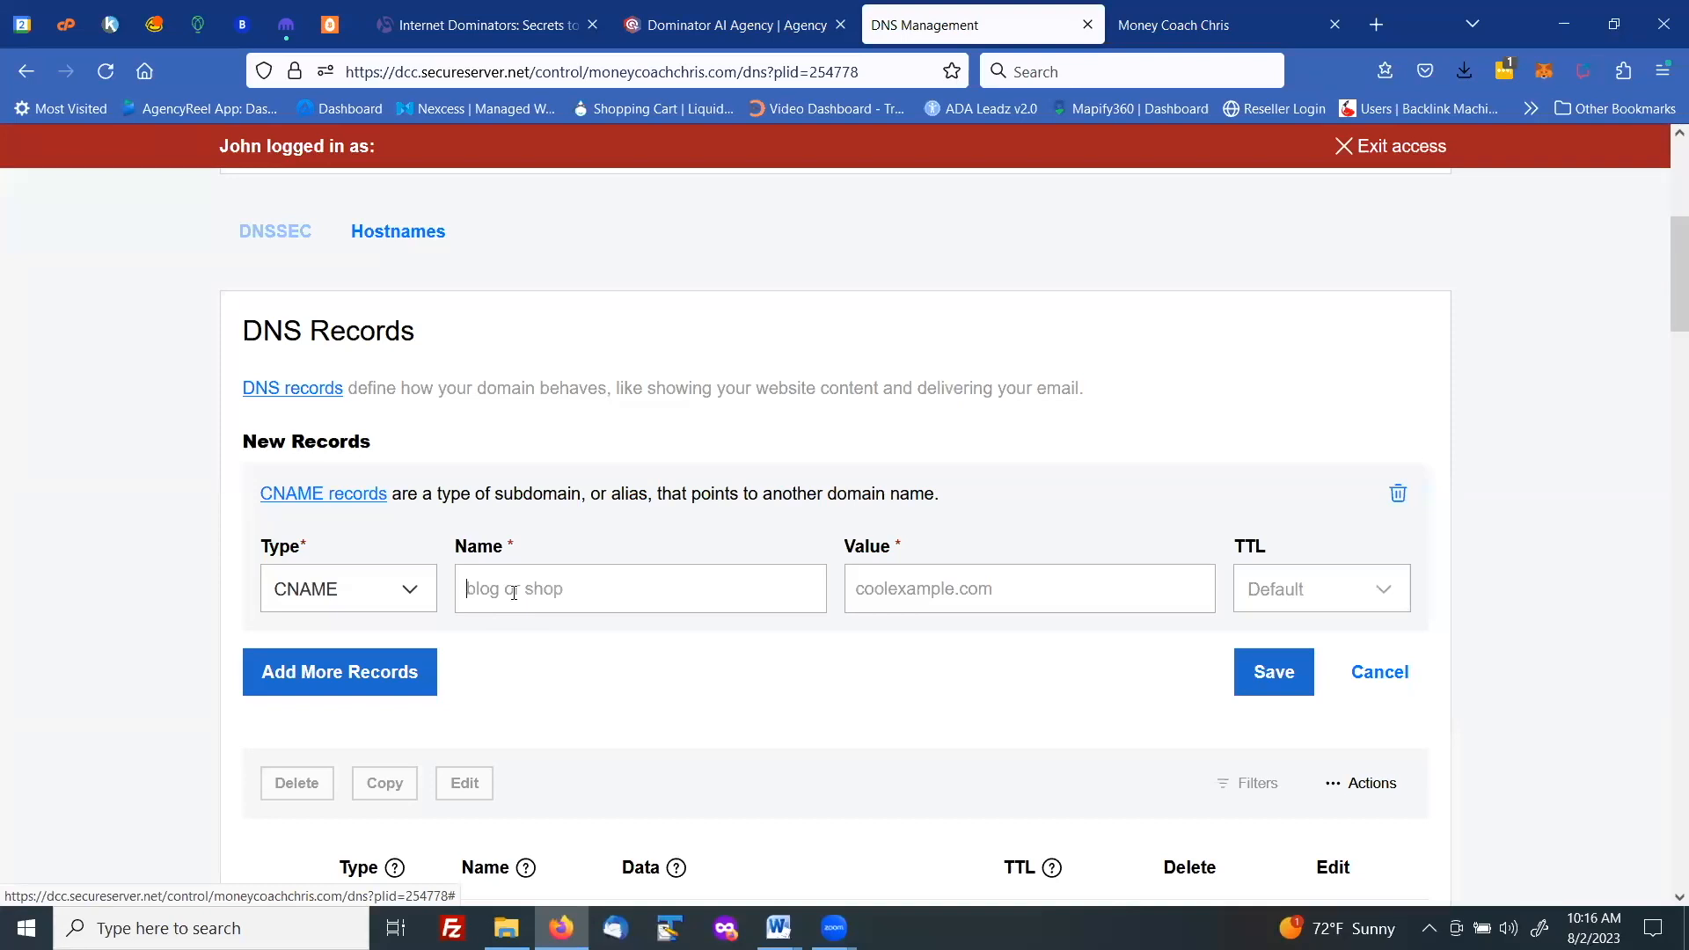
text(get.moneycoachchris.com)
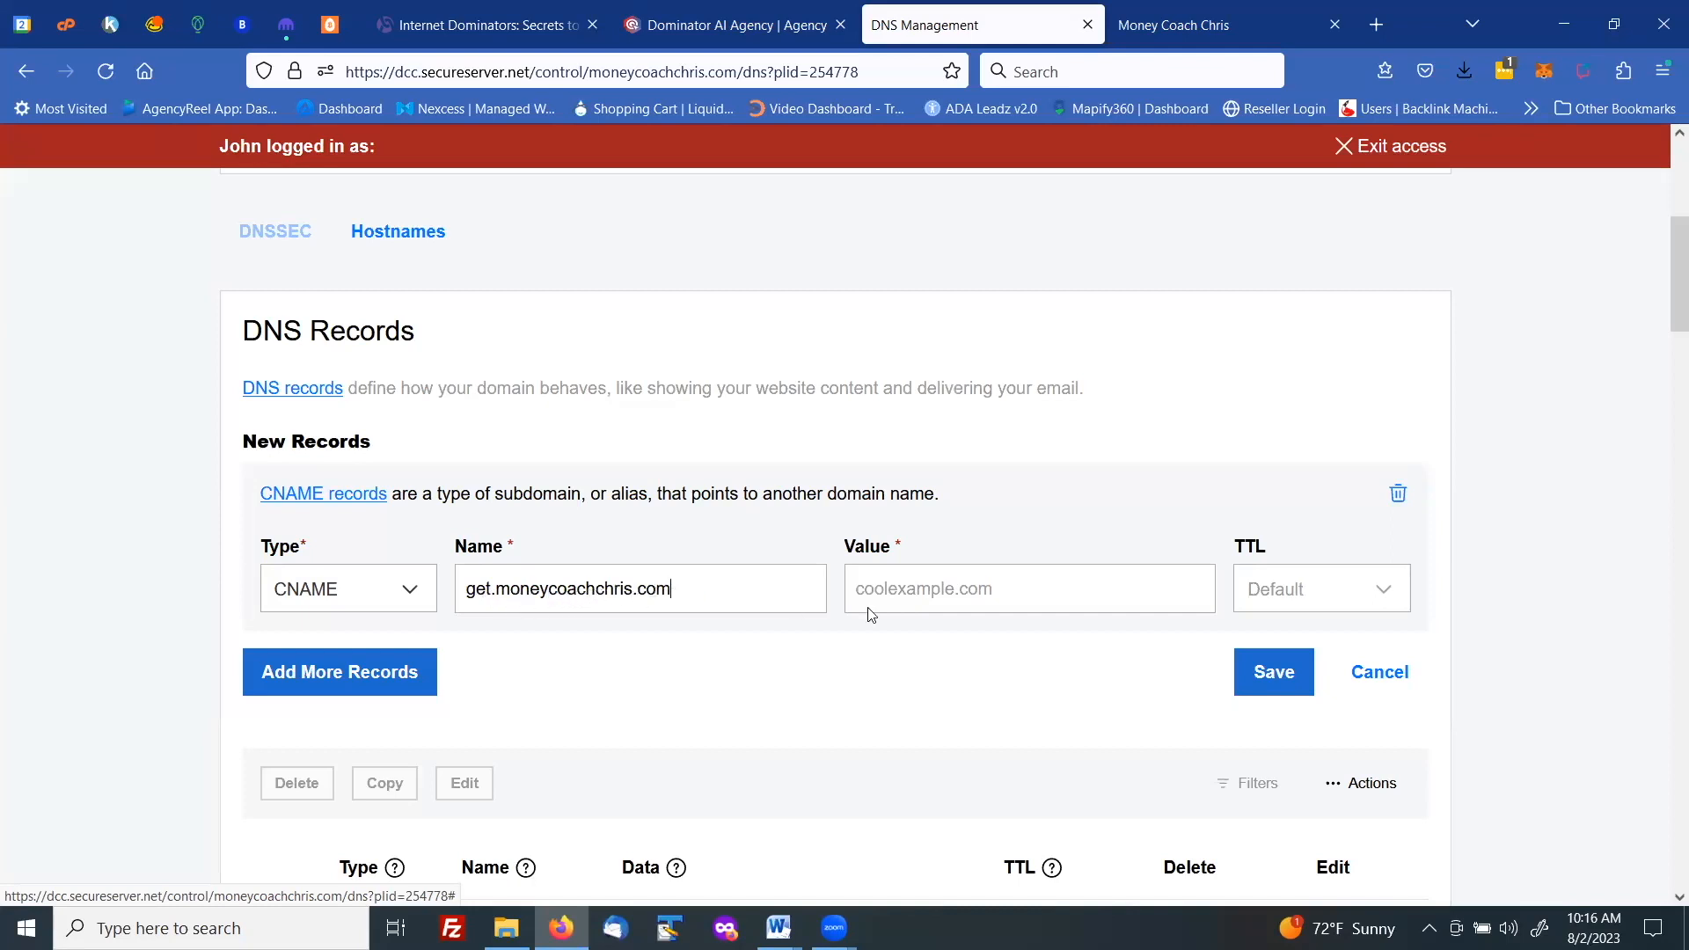
right_click(895, 585)
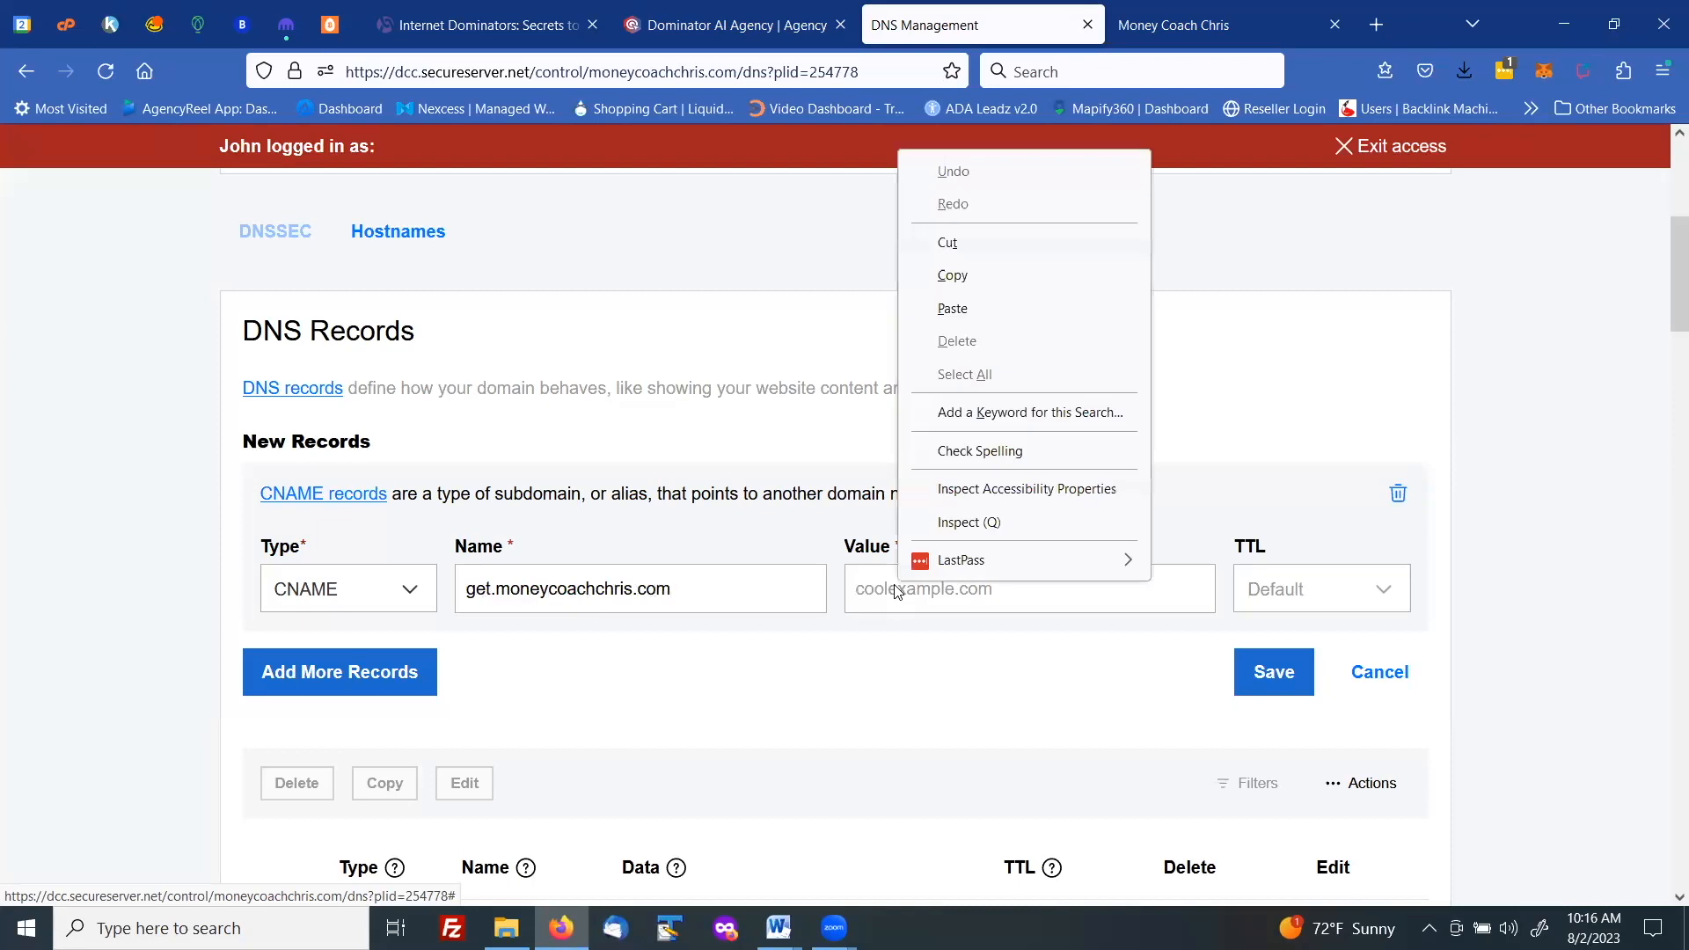
click(954, 307)
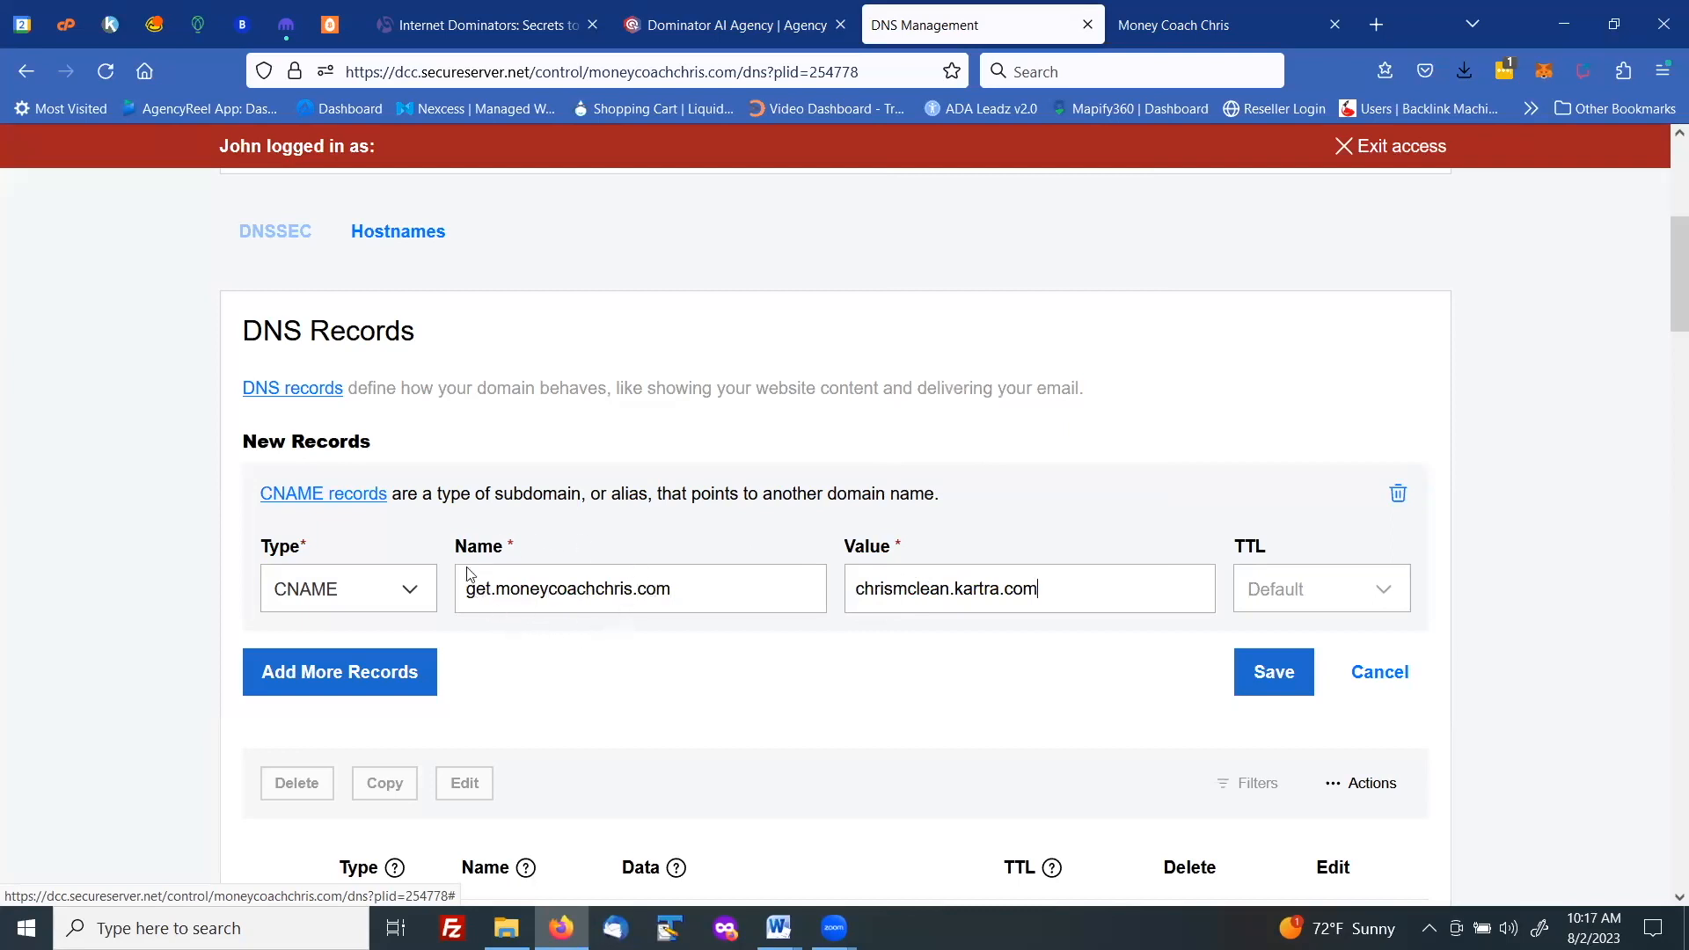
Set the new CNAME record's TTL to 1/2 Hour, and save it to resolve on get.moneycoachchris.com
click(1281, 614)
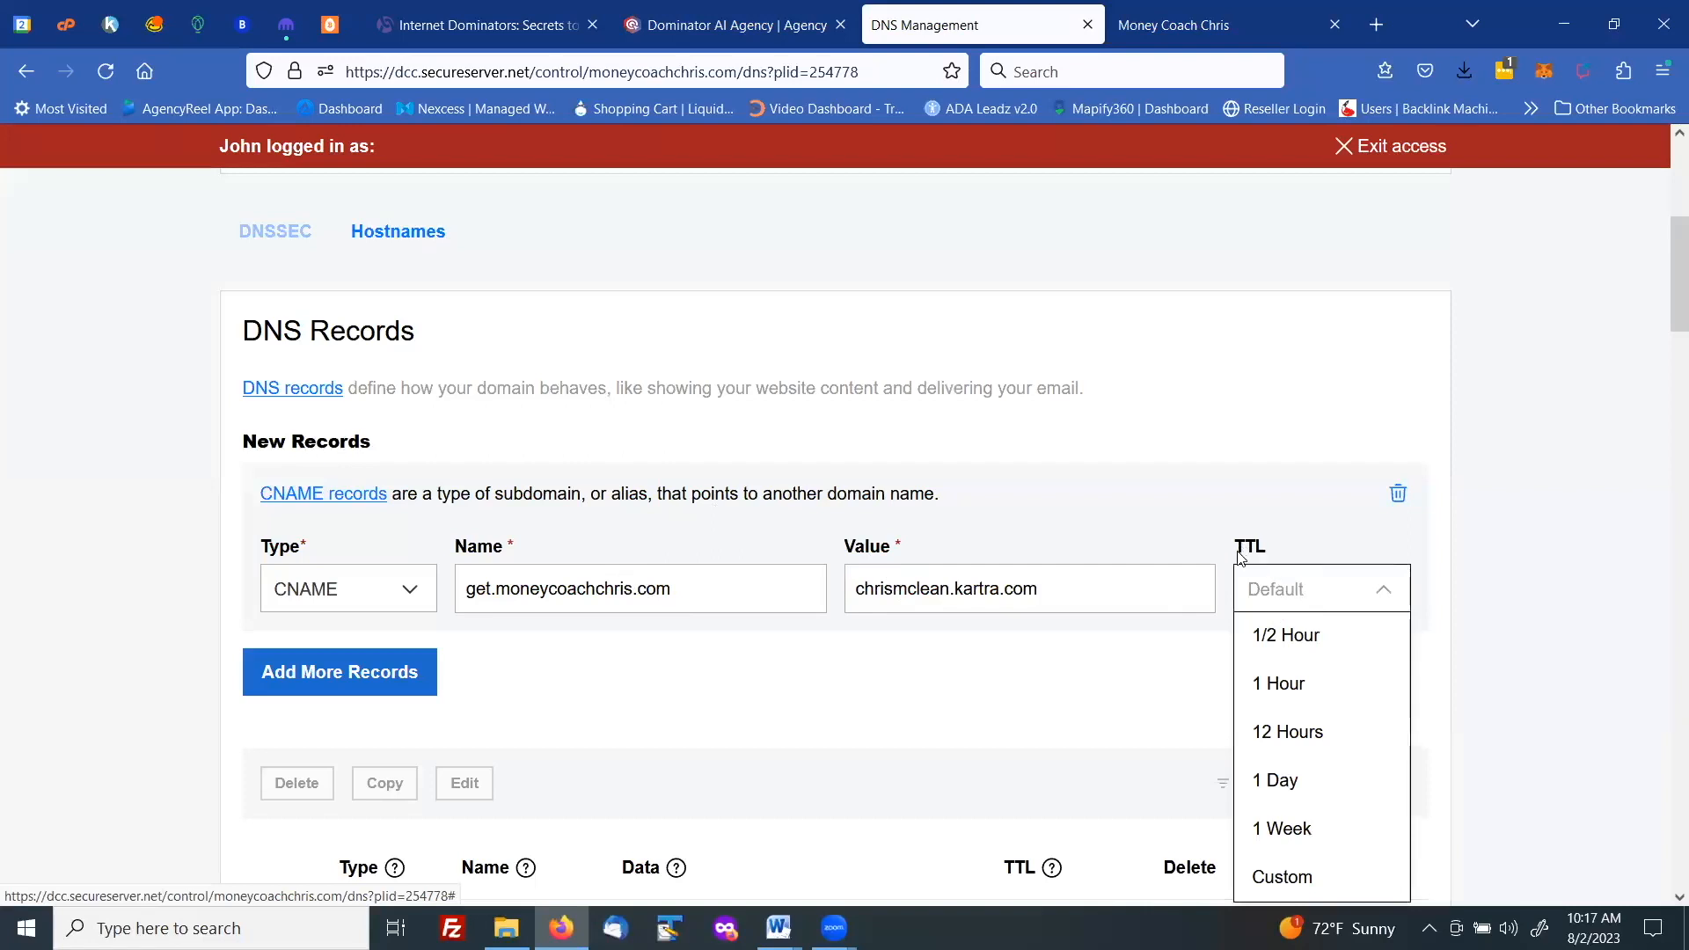
click(1294, 643)
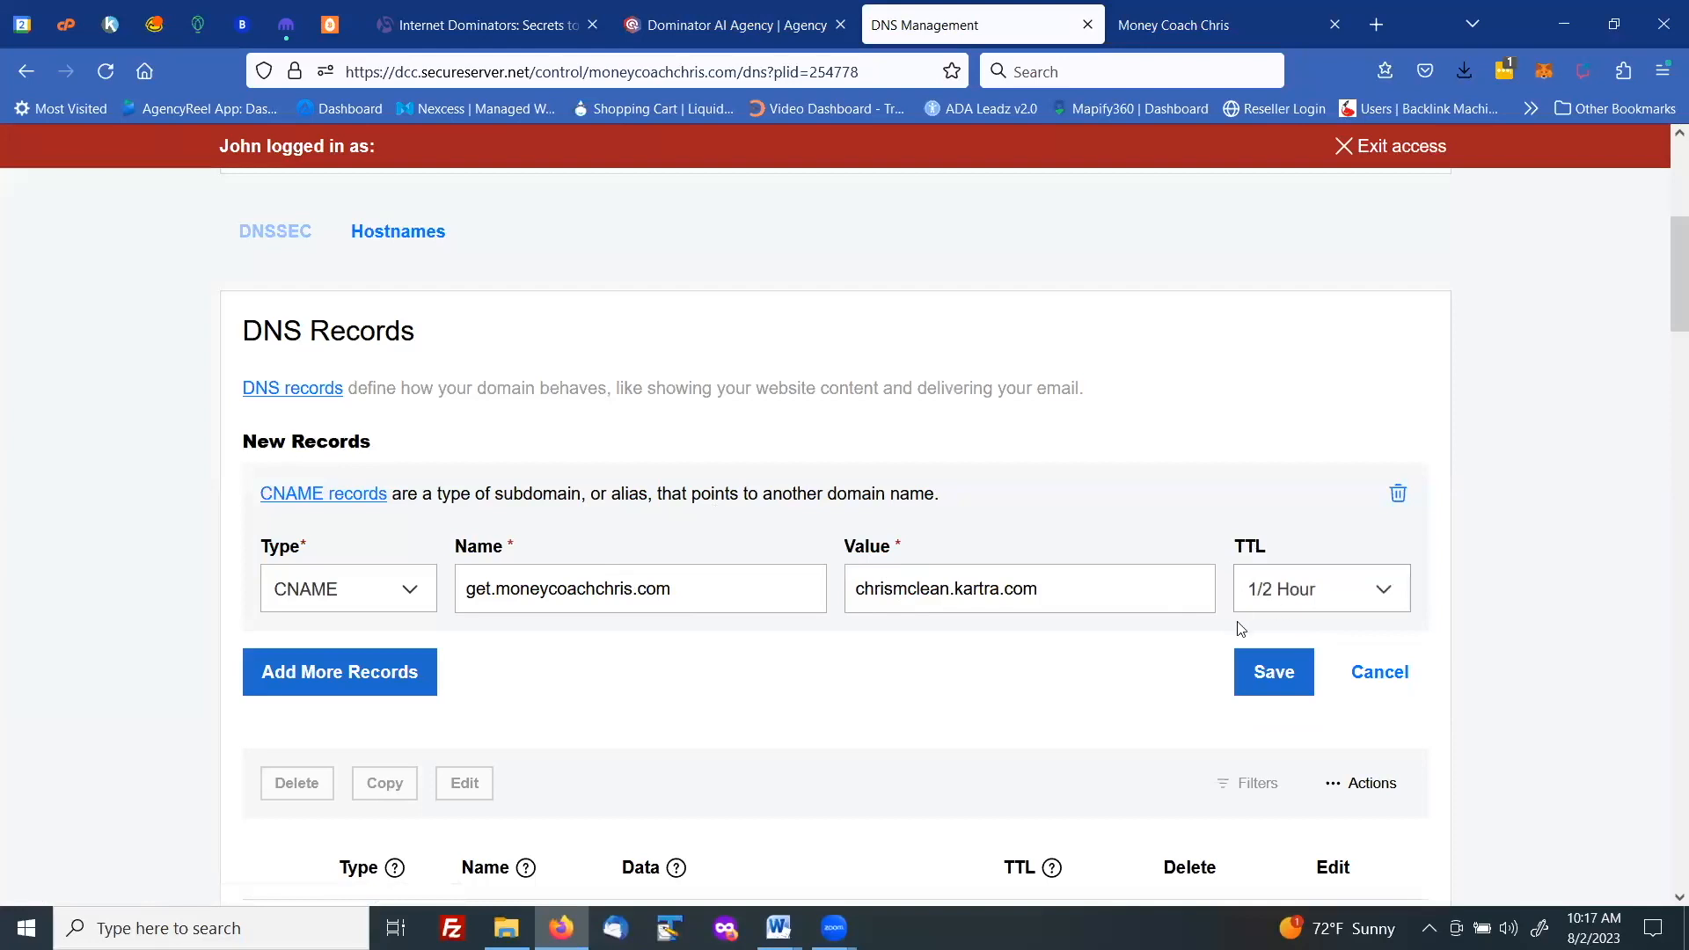
click(1267, 679)
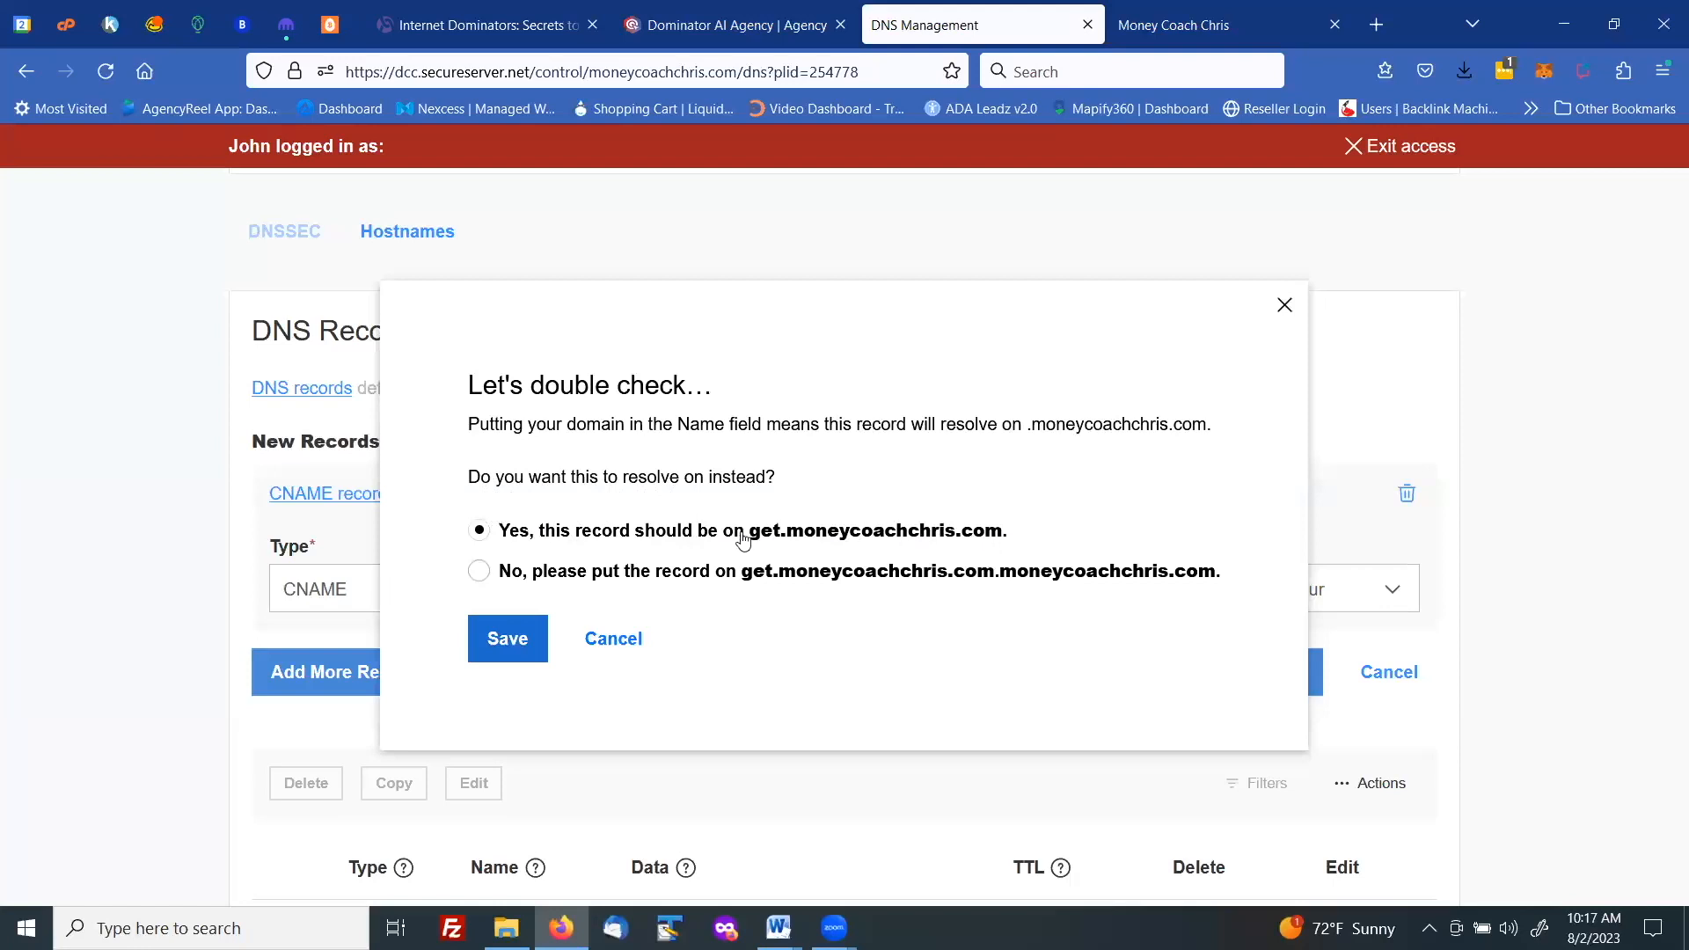
click(509, 647)
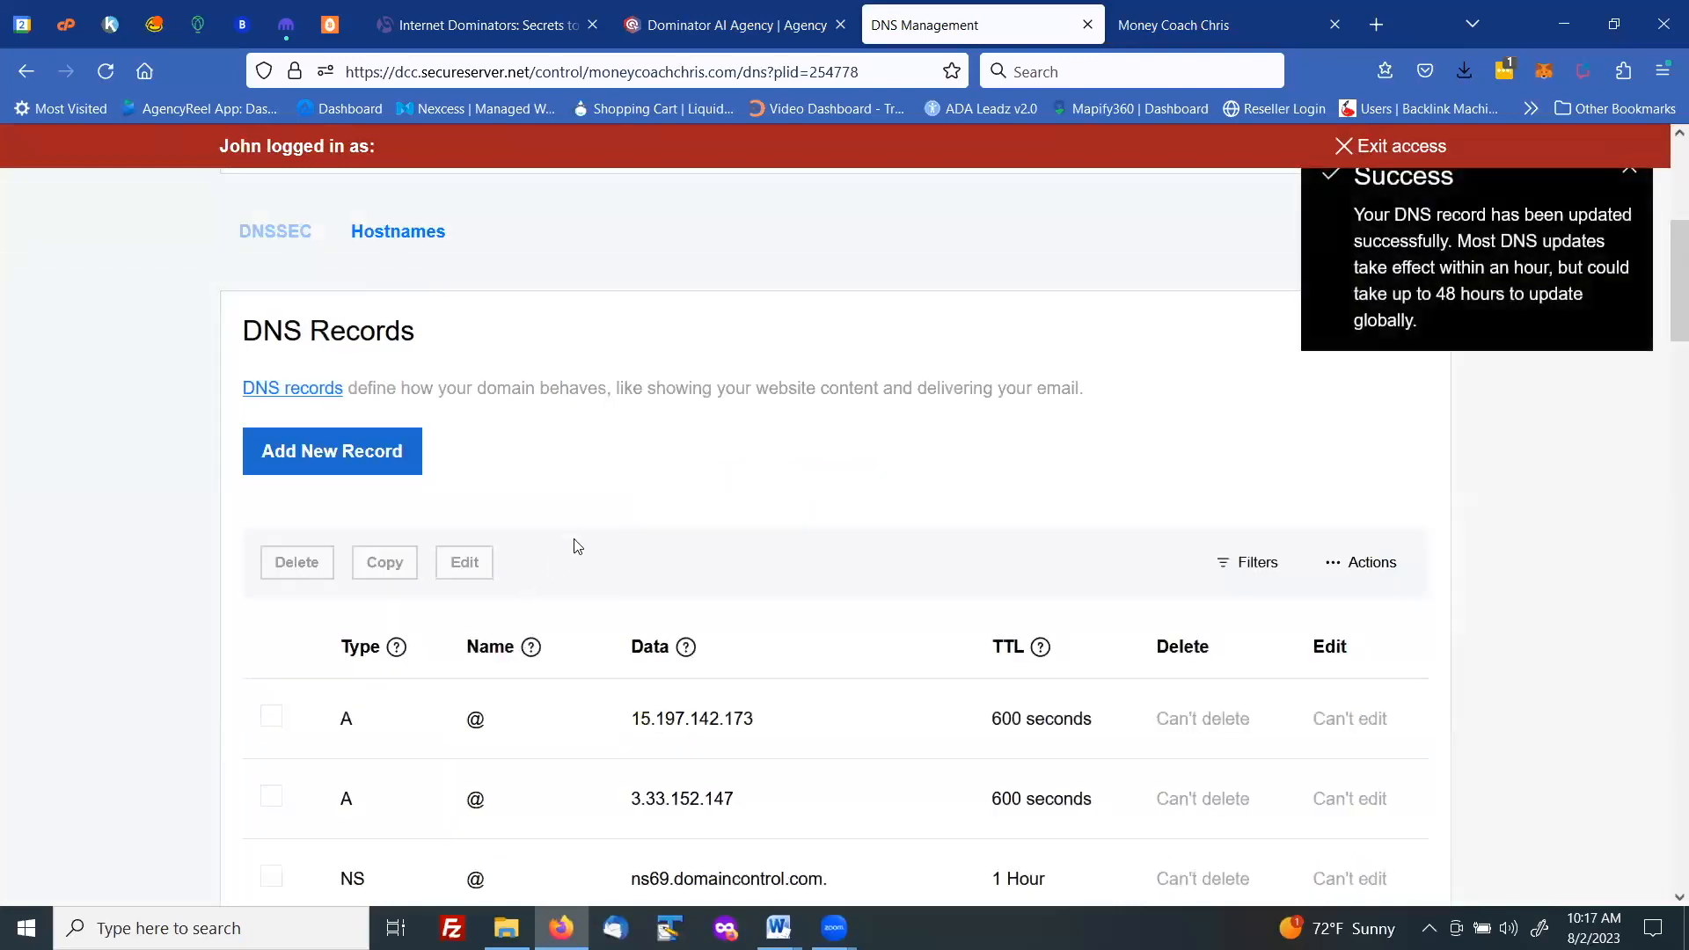
scroll(576, 547, down, 8)
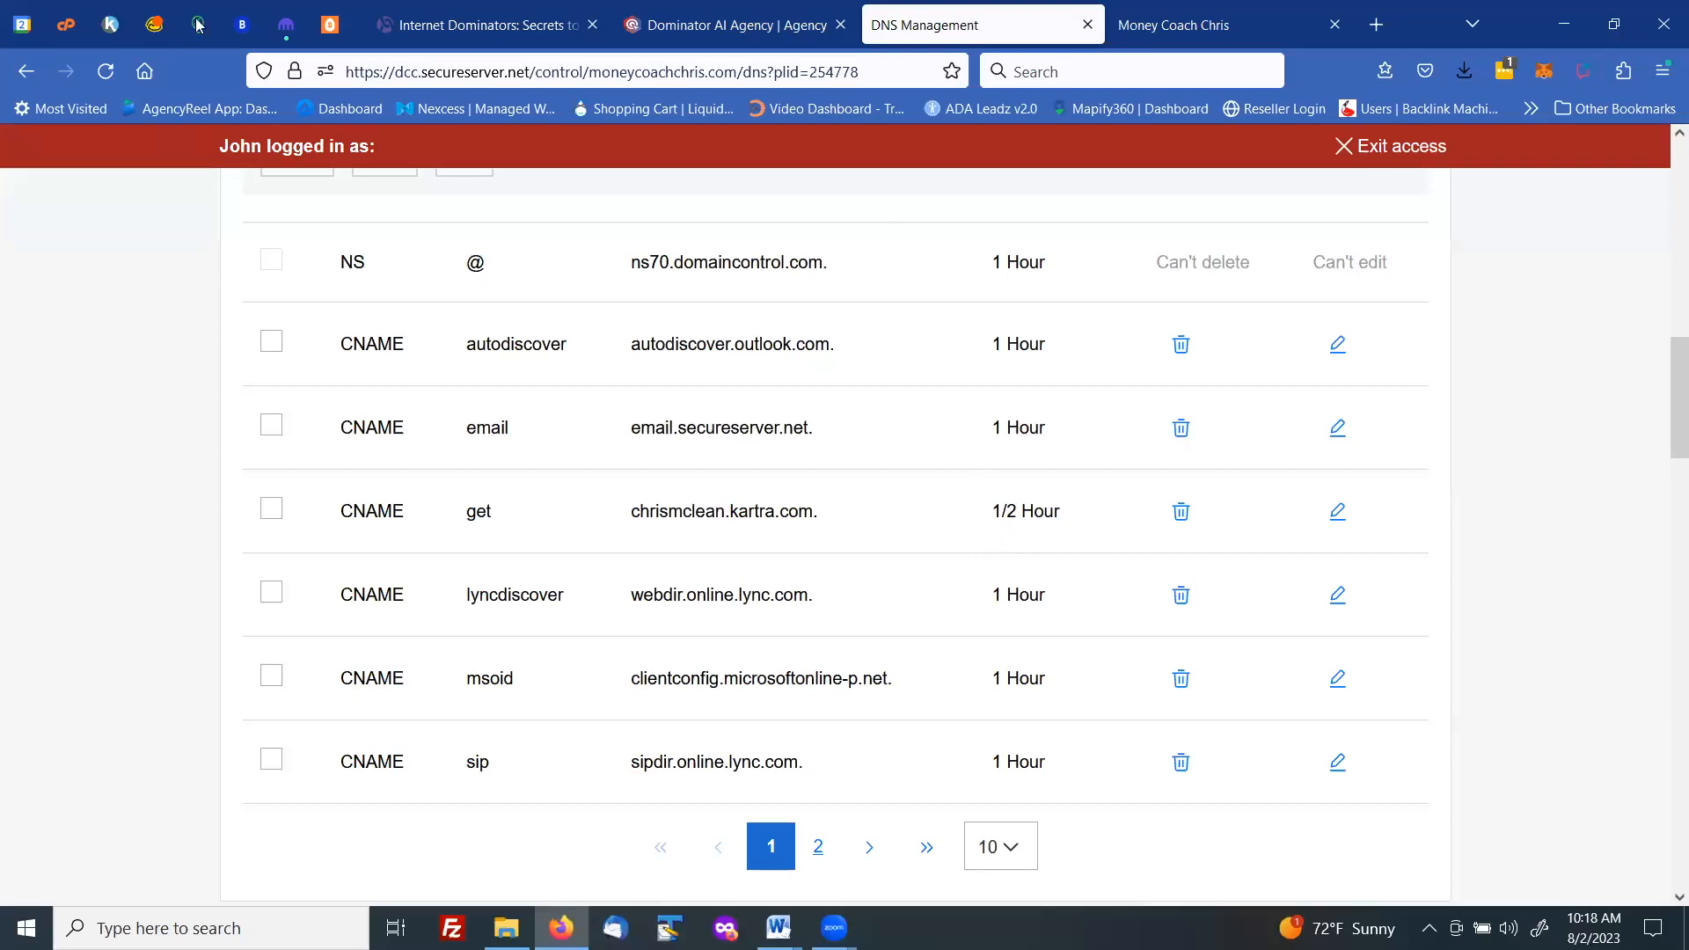
Switch back to Kartra, close the custom domain dialog and check the entry for get.moneycoachchris.com
click(106, 29)
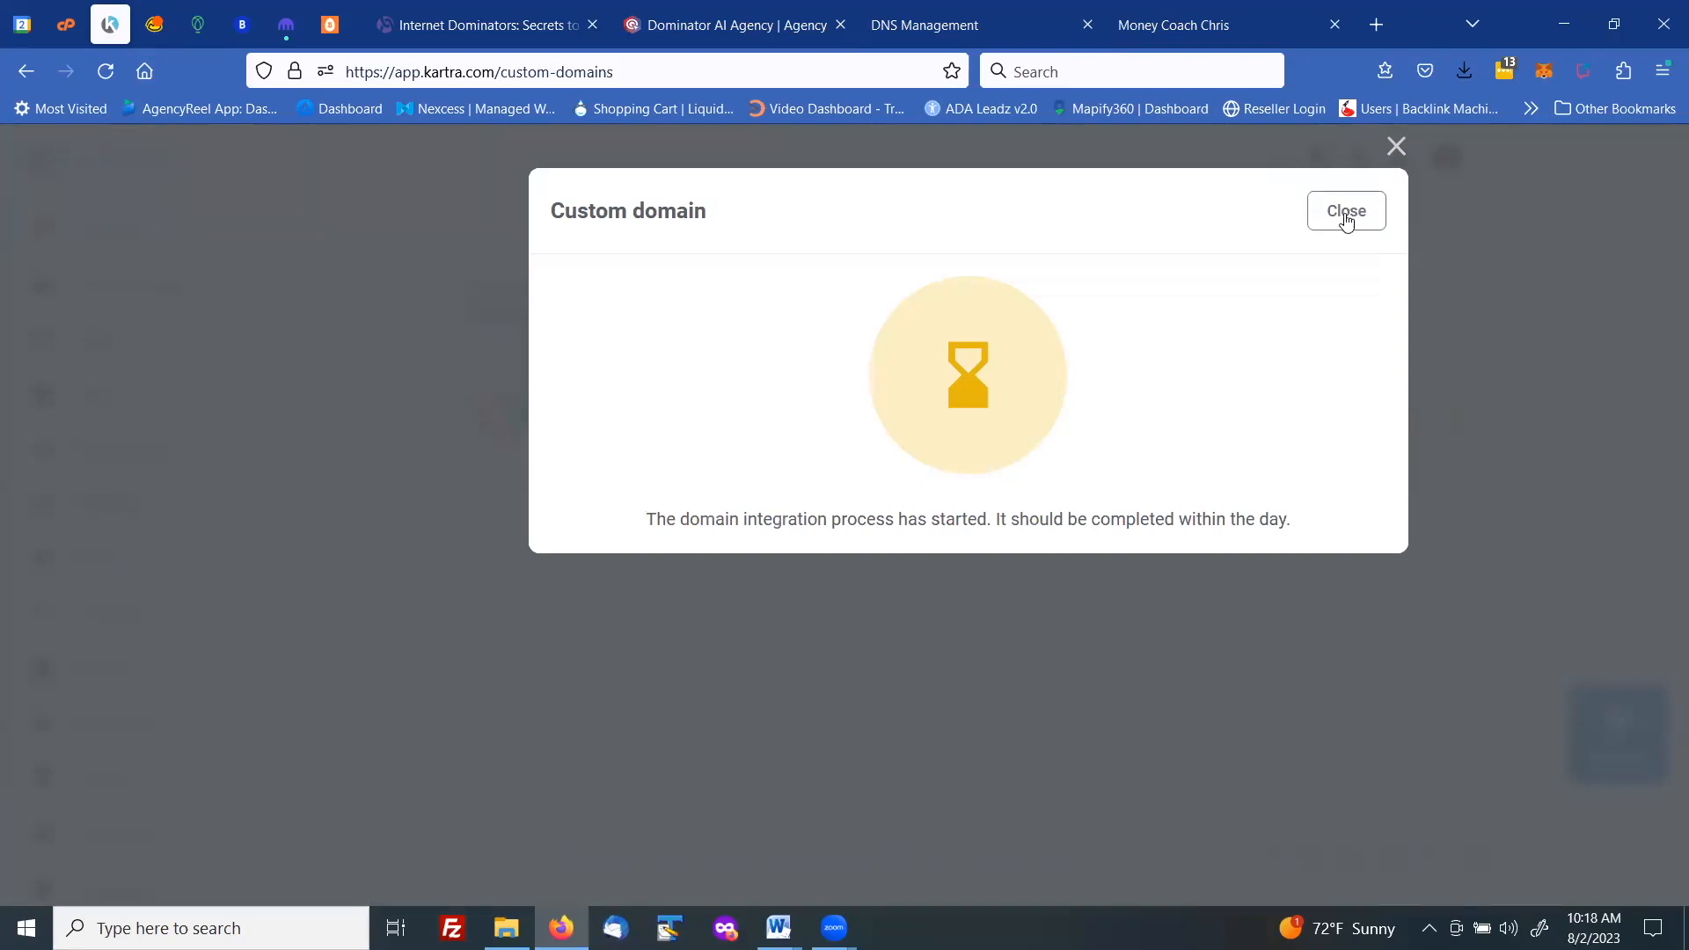
click(1347, 216)
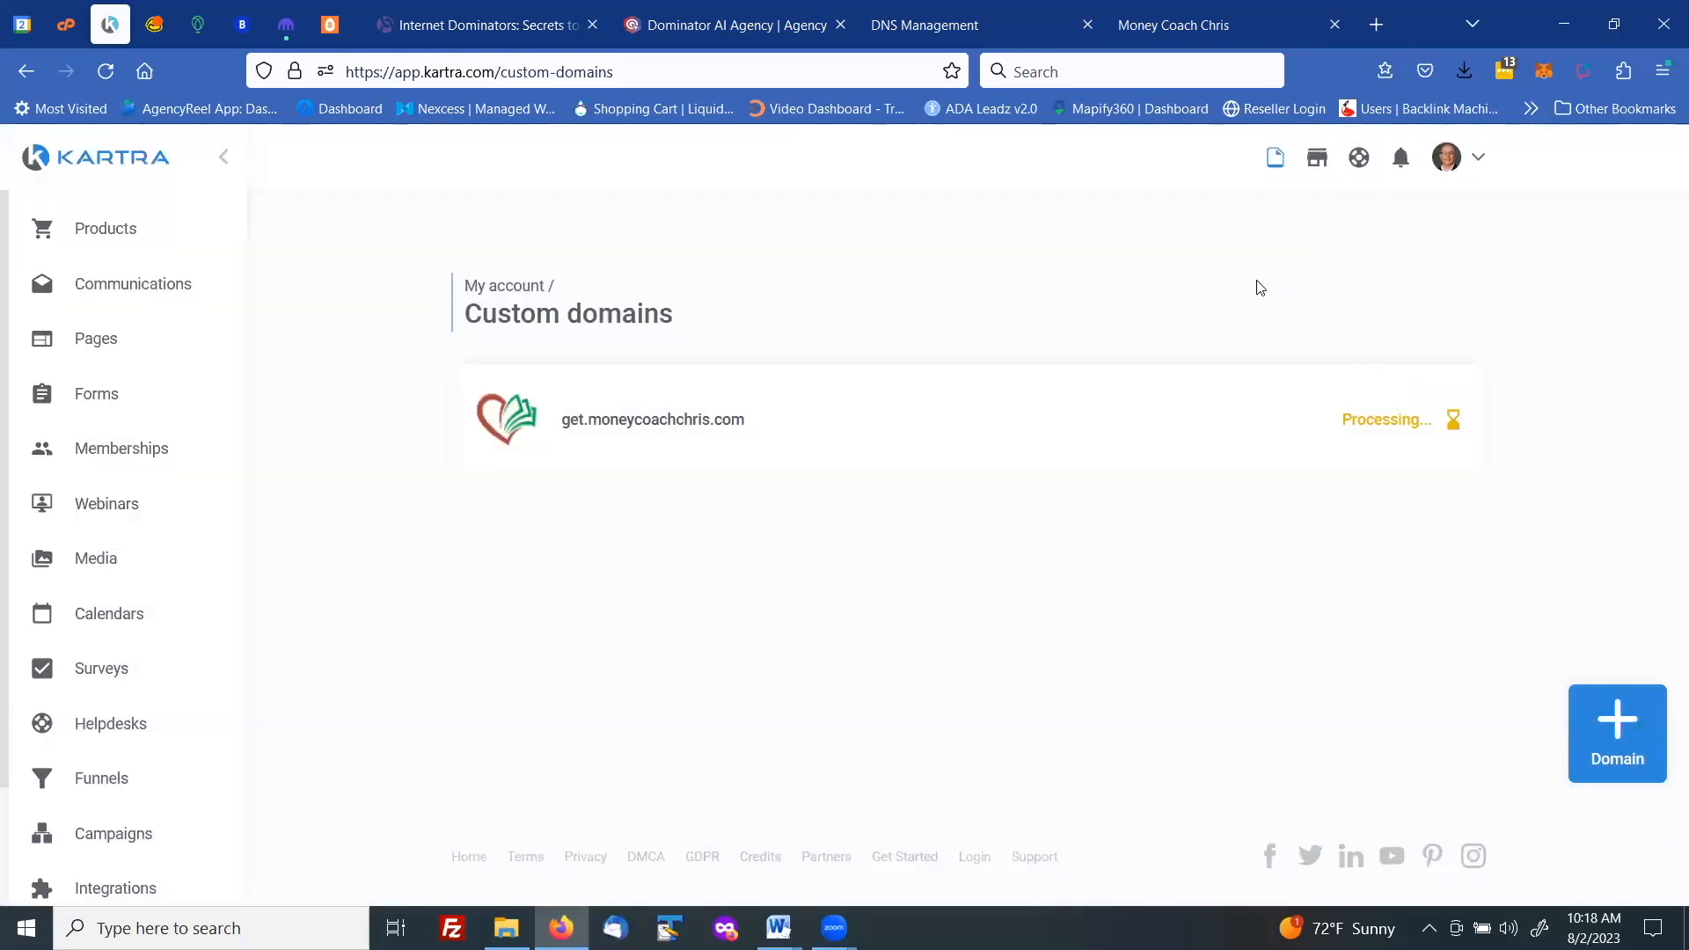
mouse_move(1380, 447)
mouse_move(495, 422)
scroll(121, 726, down, 3)
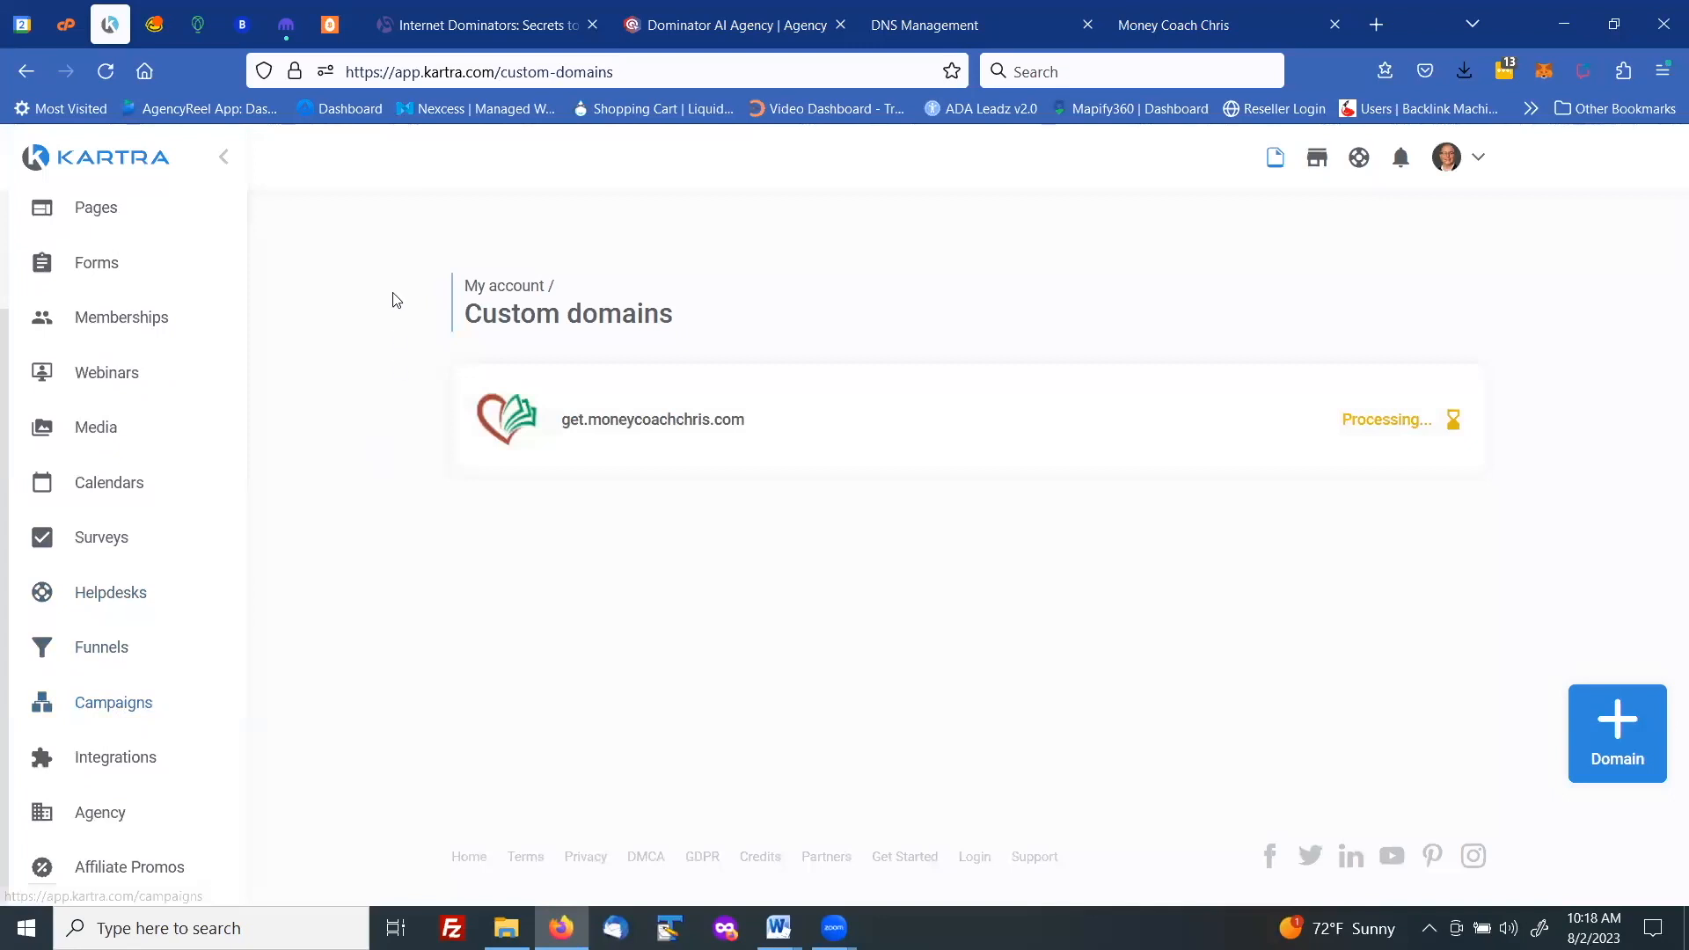